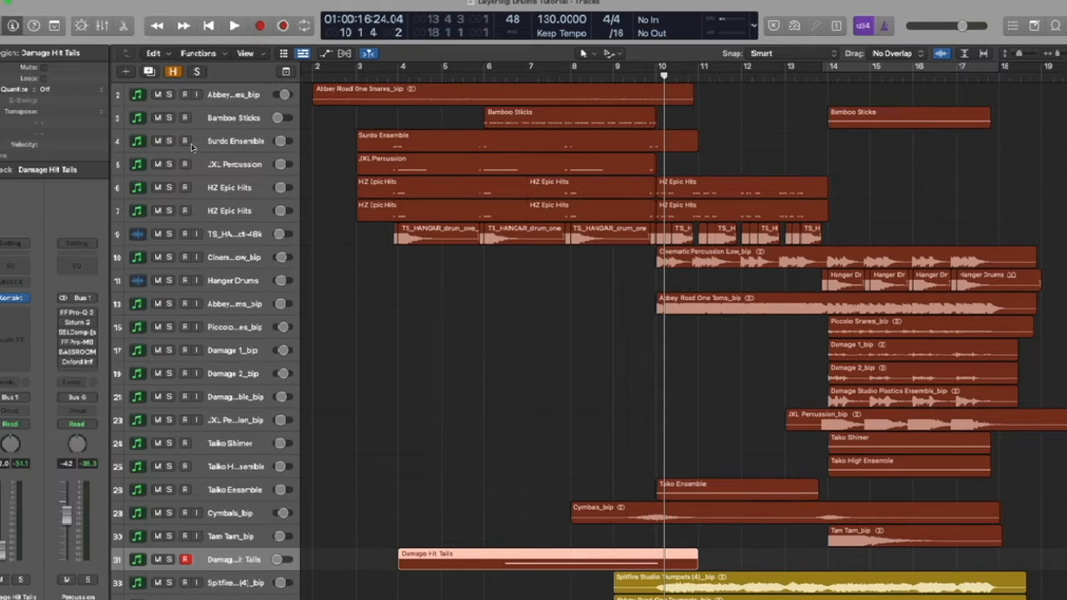
Step: Select the Bamboo Sticks track, open the Percussion bus's Pro-Q 3 equalizer and move its window clear of the bar 14–18 cycle range
key(super+a)
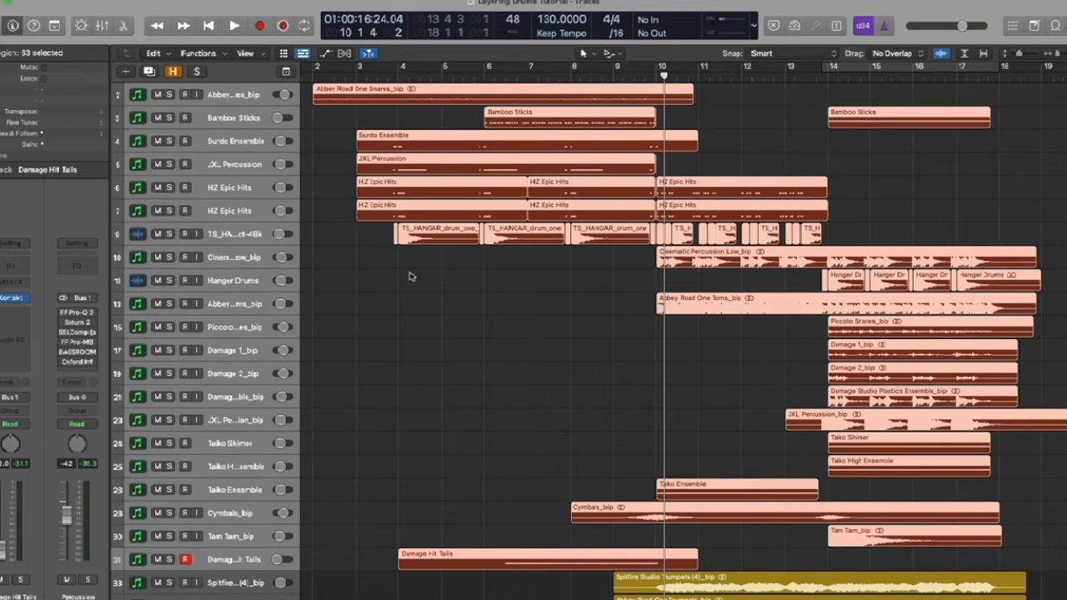
click(228, 118)
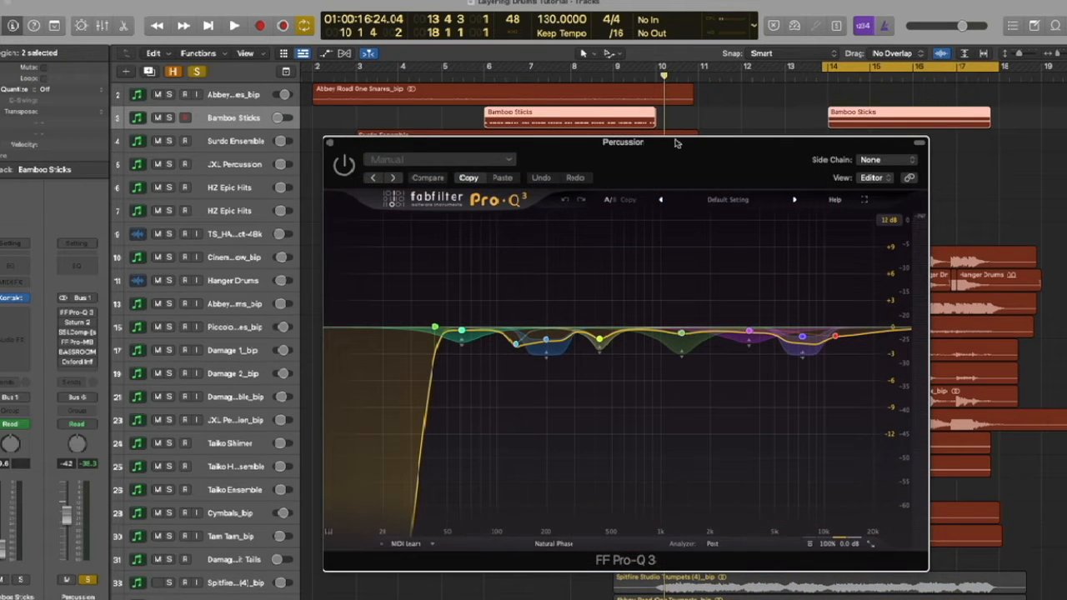
drag(677, 144, 487, 93)
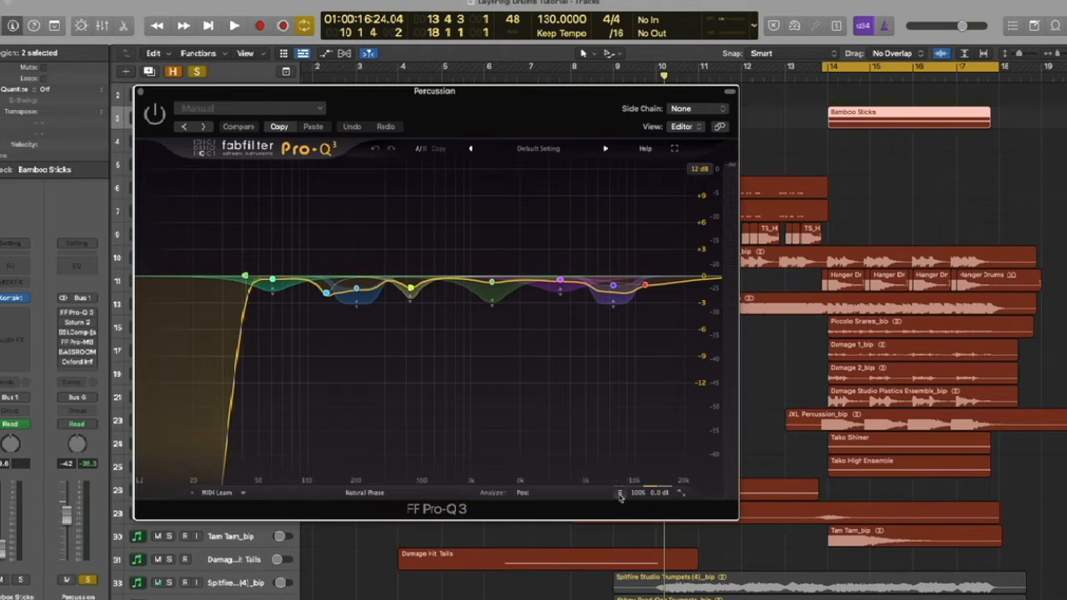
Step: Play the bar 14–18 cycle while toggling the Pro-Q 3 global bypass to compare the percussion with and without EQ
click(620, 494)
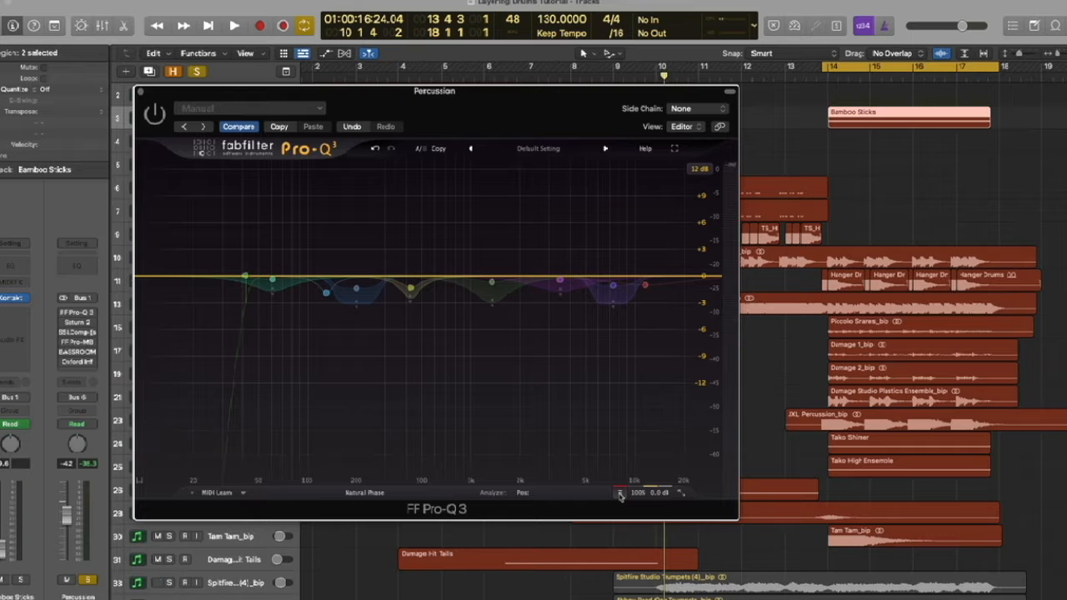
key(space)
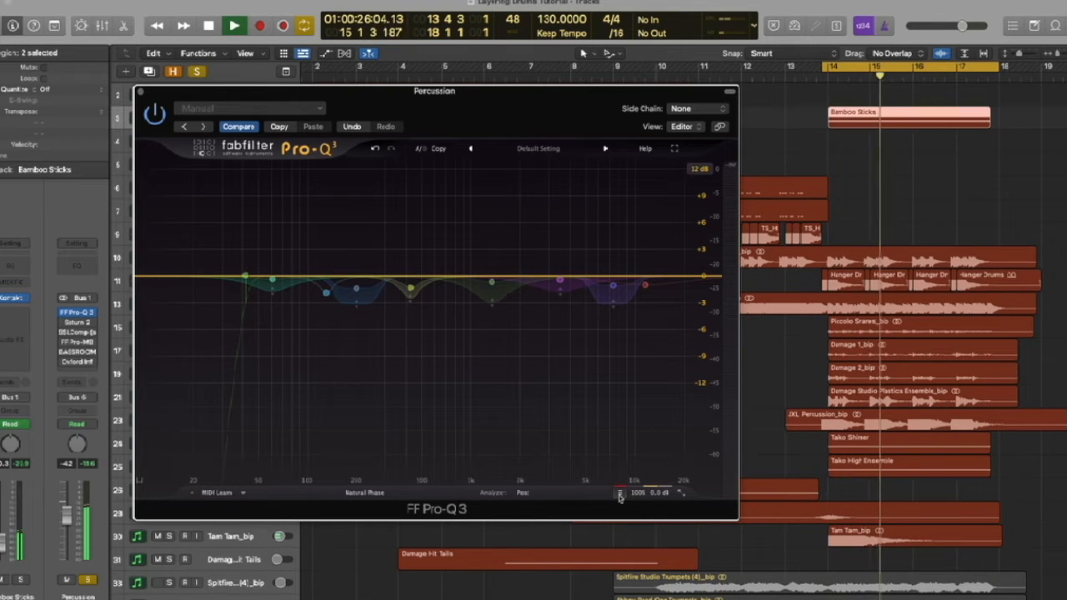
click(620, 493)
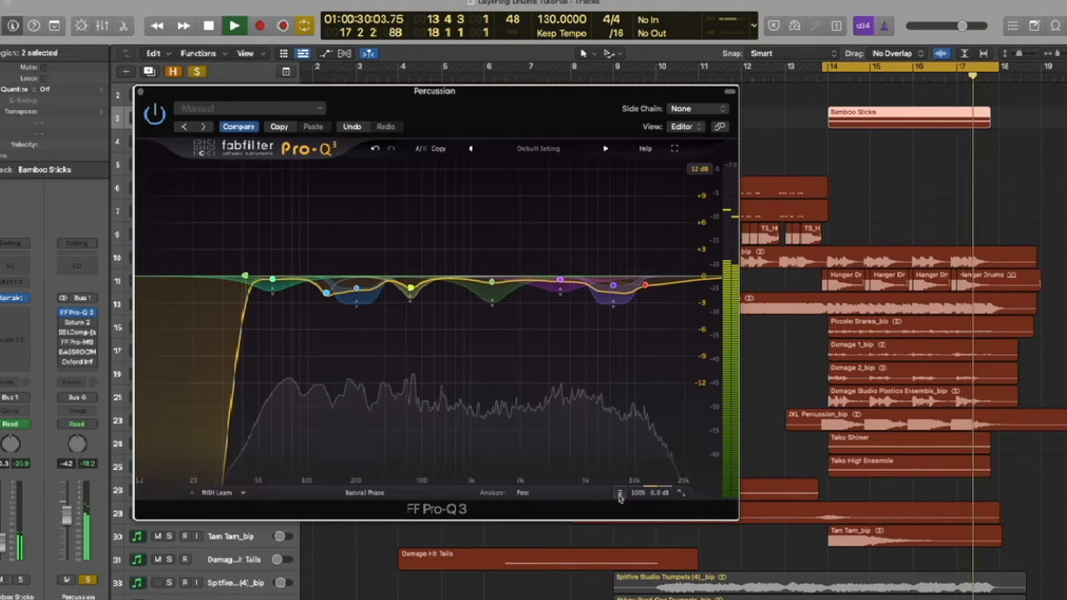
click(620, 493)
click(620, 495)
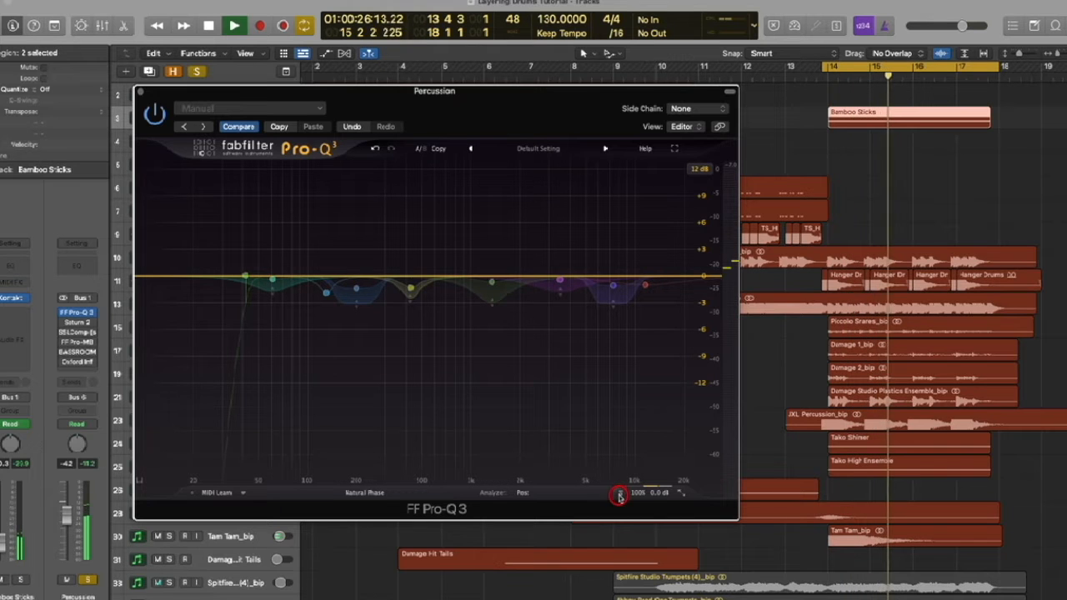
click(620, 495)
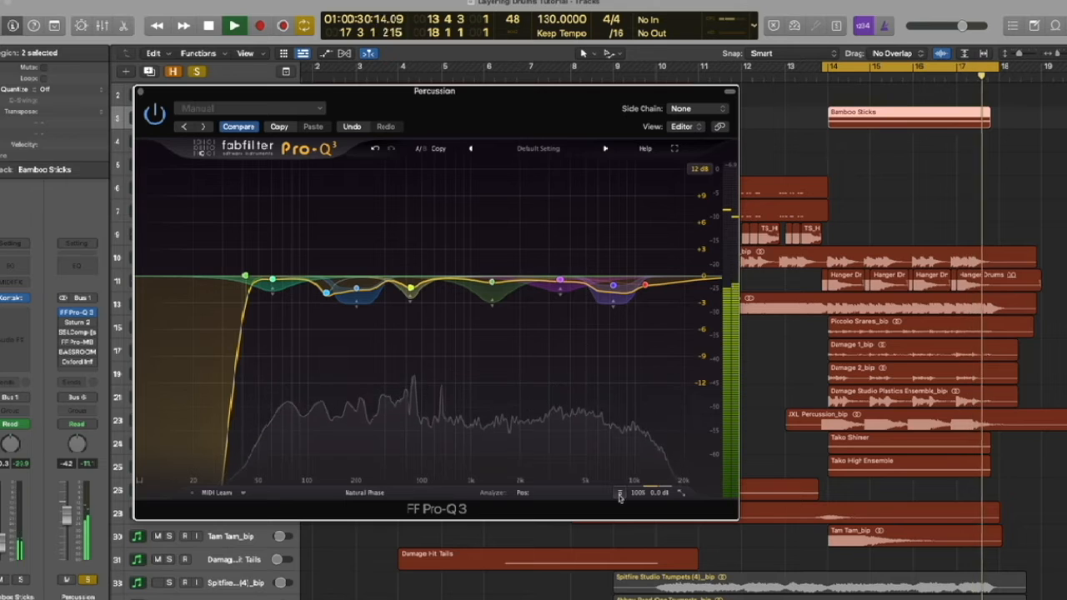
key(space)
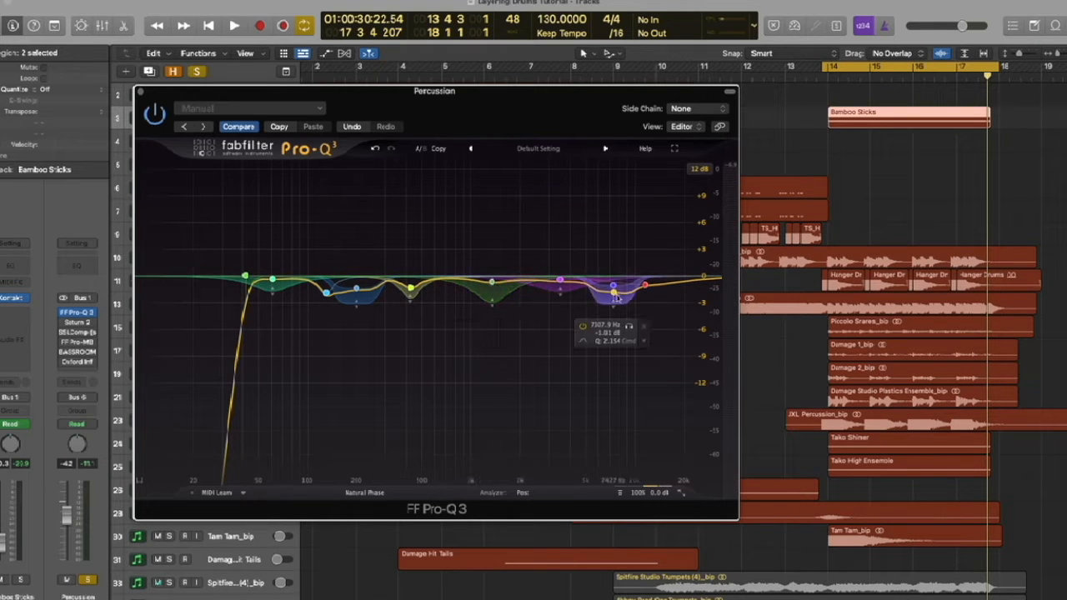
Step: Play the cycle and audition the Percussion EQ's 60 Hz and 130 Hz bell bands in solo, one after the other
mouse_move(651, 483)
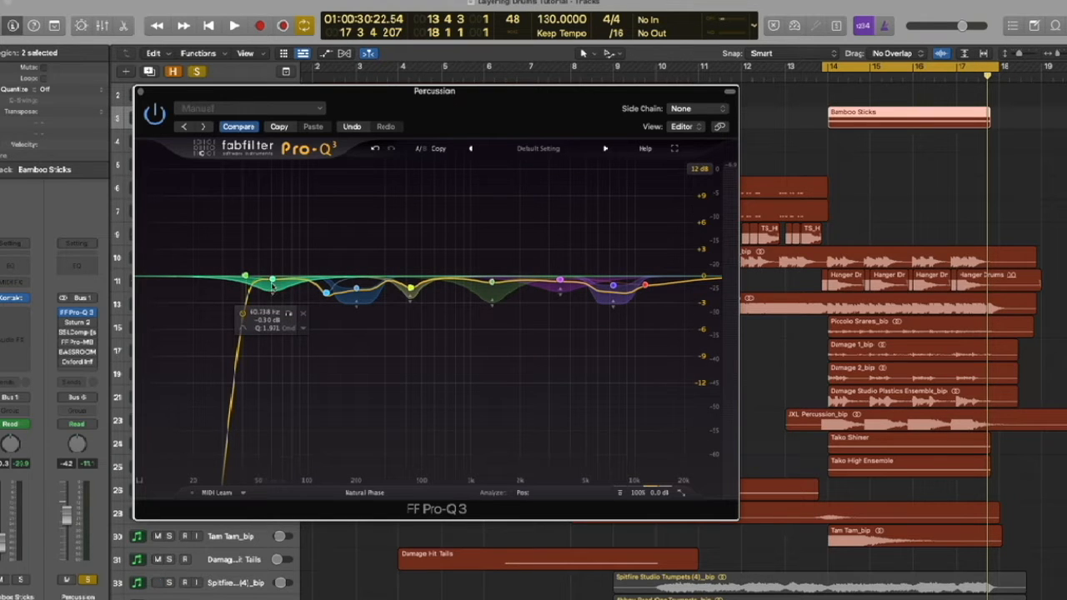
key(space)
click(290, 315)
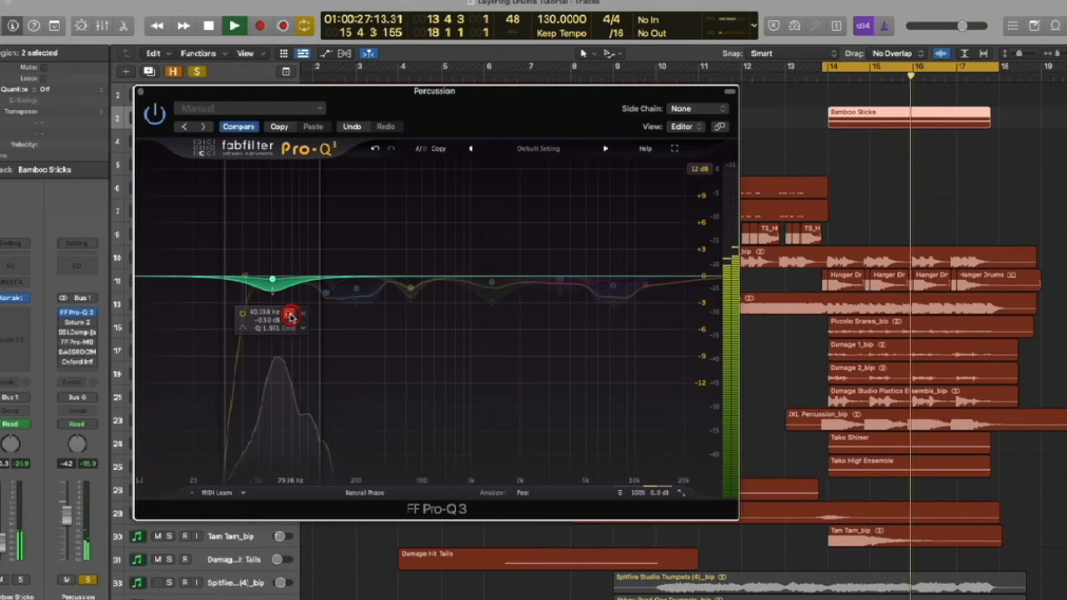
click(290, 315)
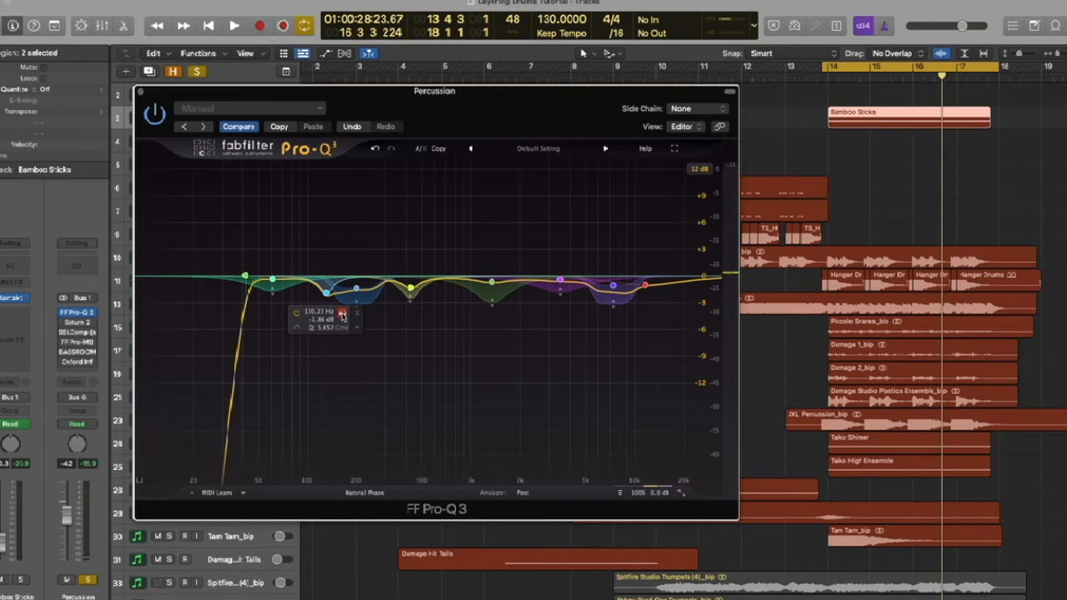
key(space)
click(342, 316)
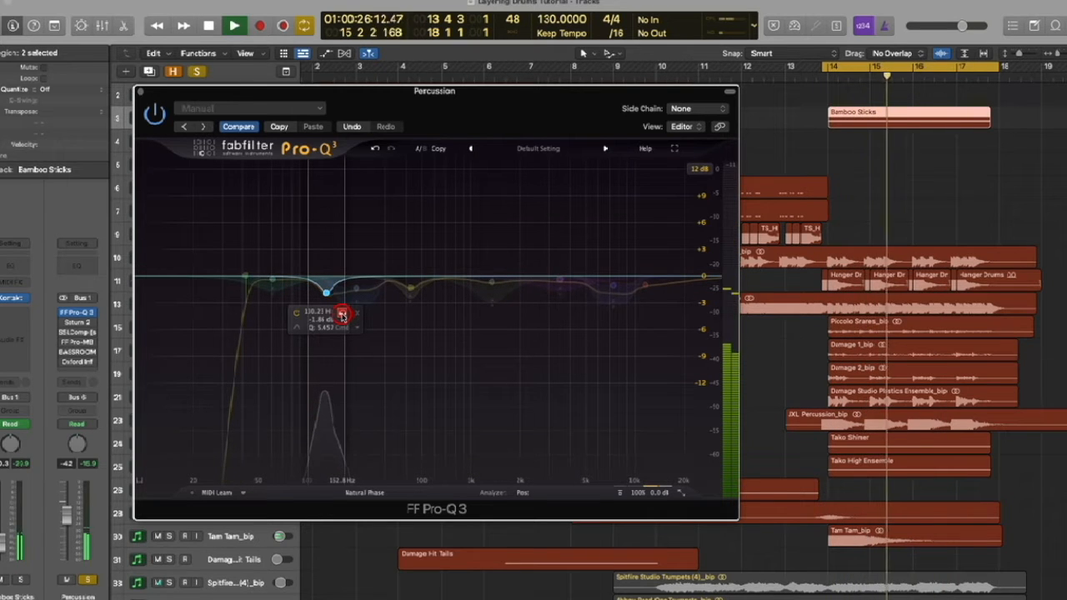
click(342, 315)
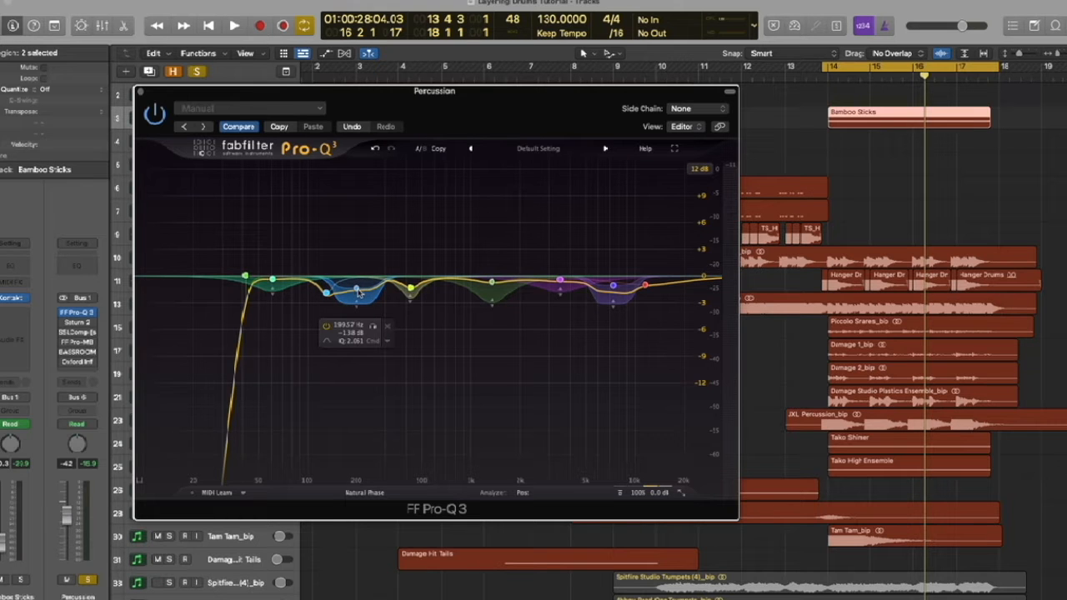
Step: Solo-listen to the Percussion EQ's 200 Hz band and its 427 Hz band during cycle playback
click(374, 327)
key(space)
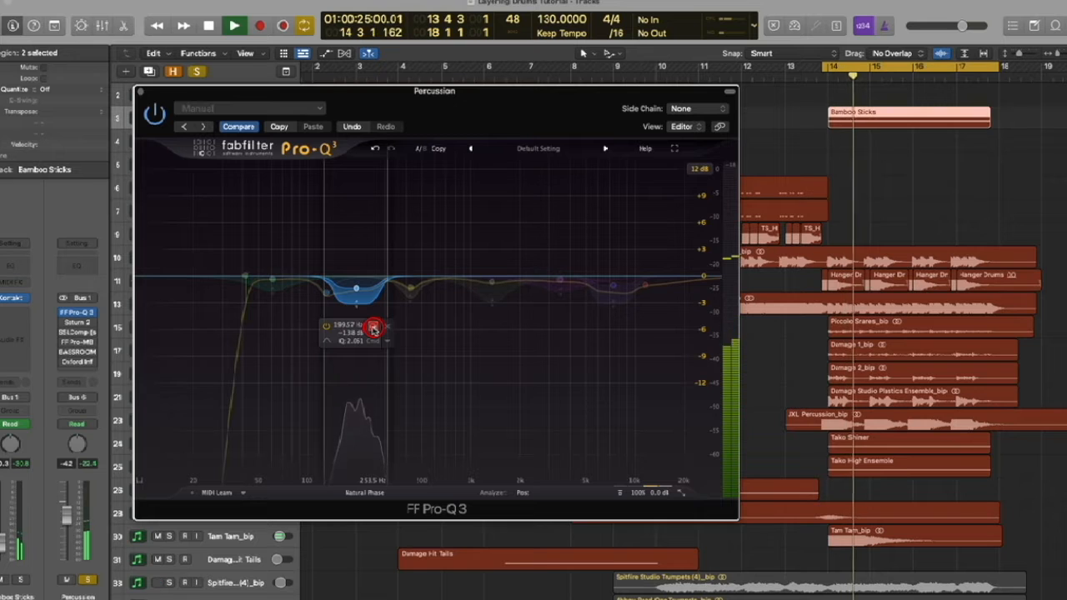
click(373, 327)
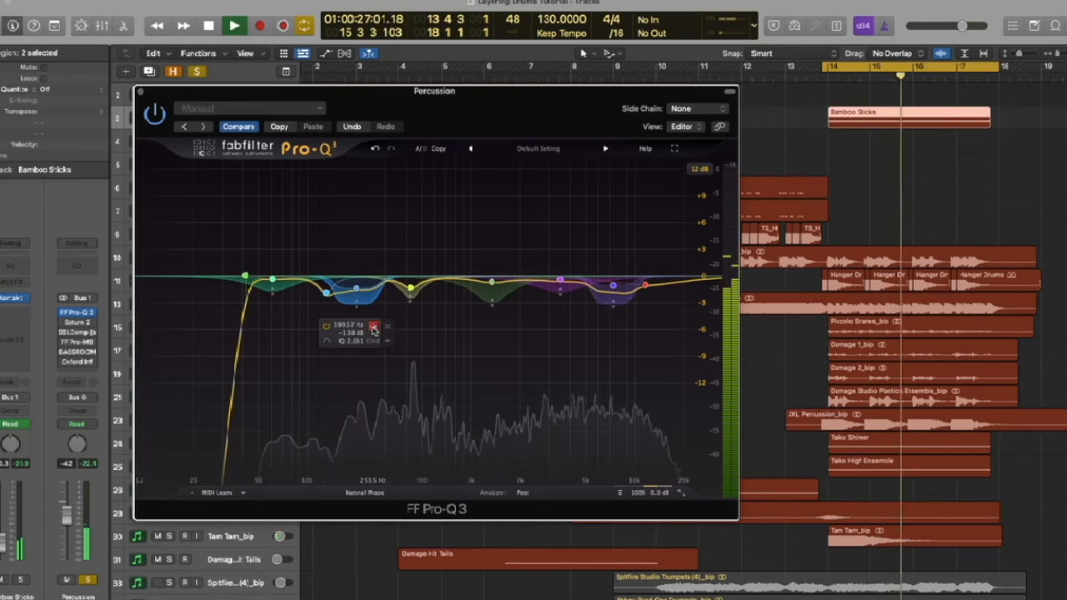
key(space)
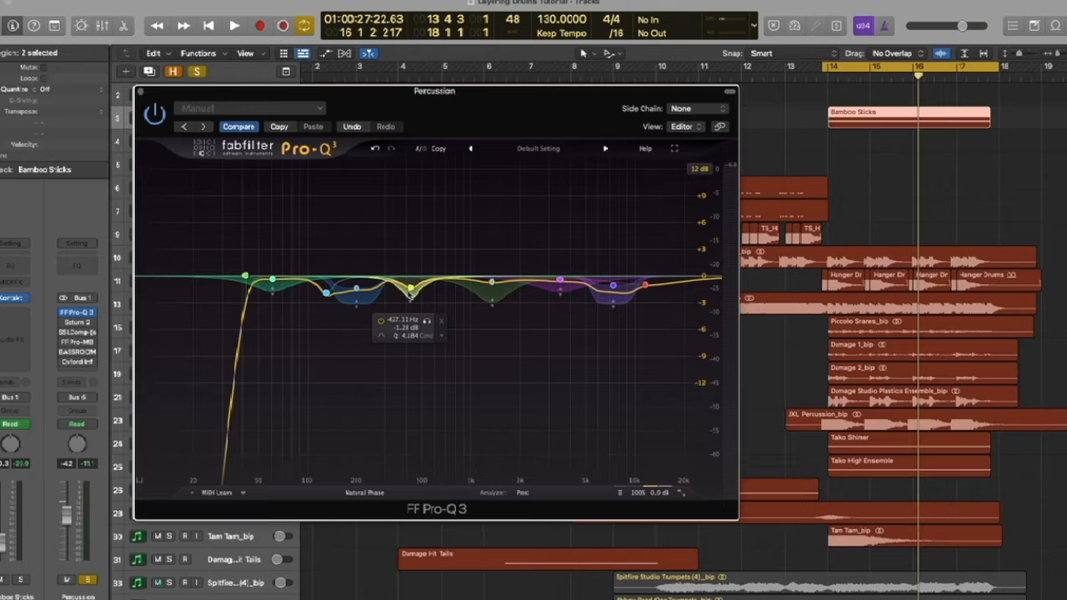
click(427, 322)
key(space)
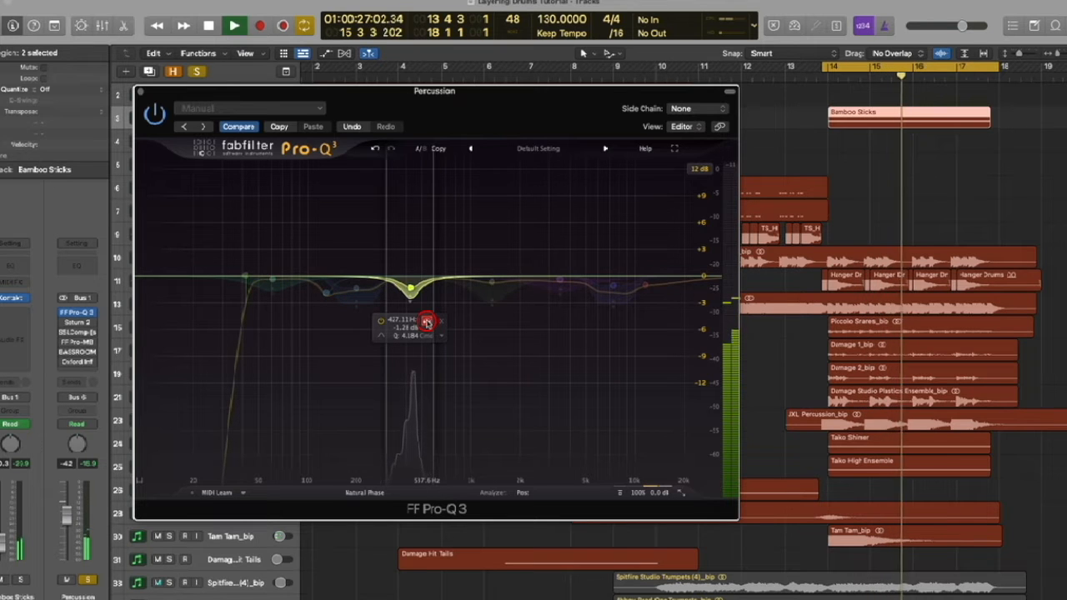
drag(427, 321, 427, 322)
key(space)
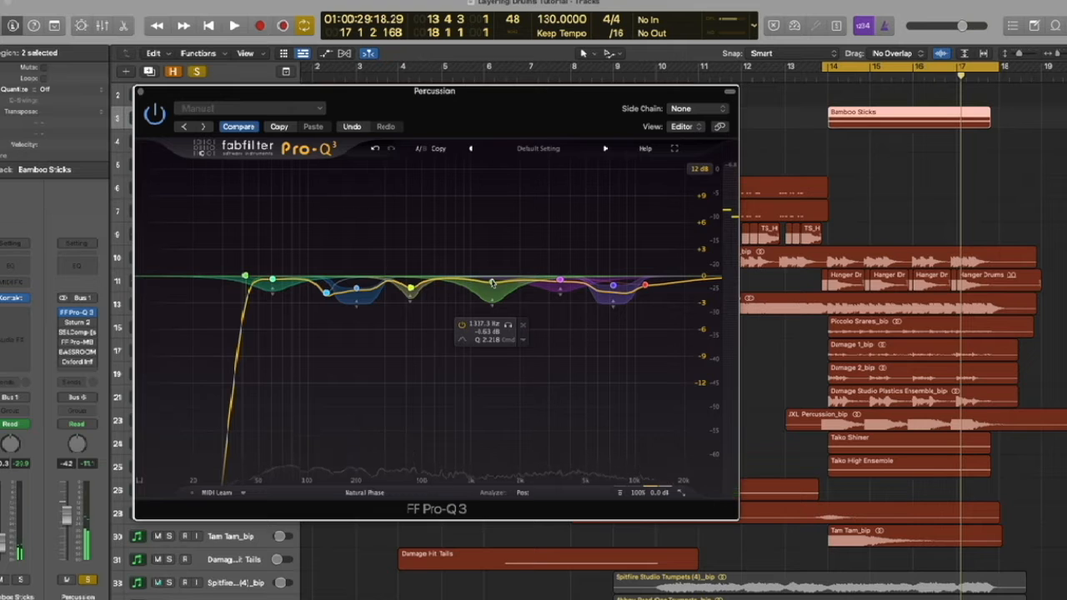
Step: Audition the Percussion EQ's 1337 Hz and 3489 Hz bands in solo while the cycle plays
click(508, 327)
key(space)
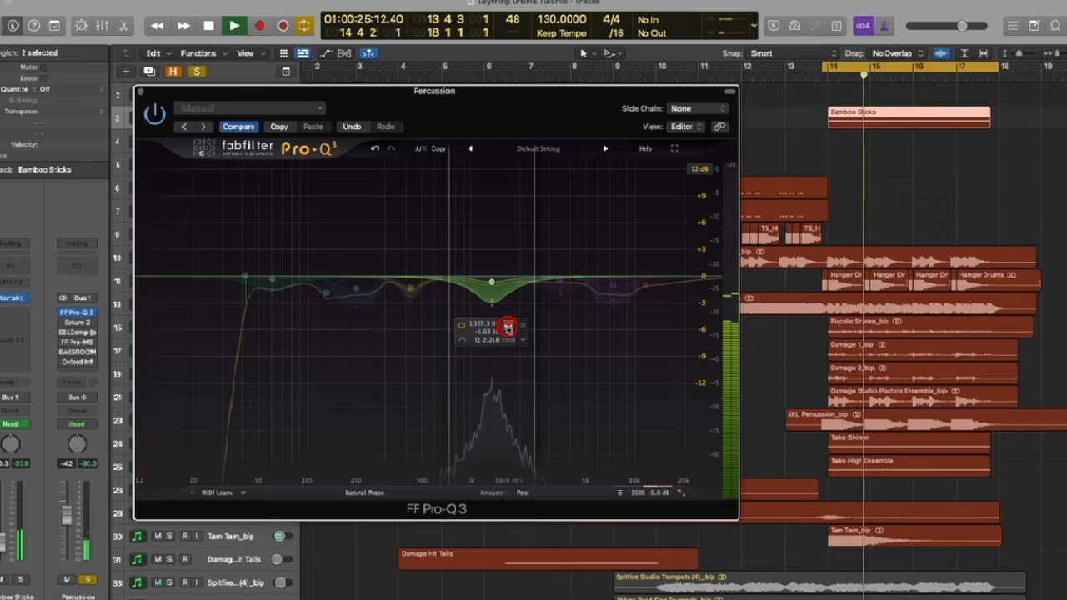
click(508, 327)
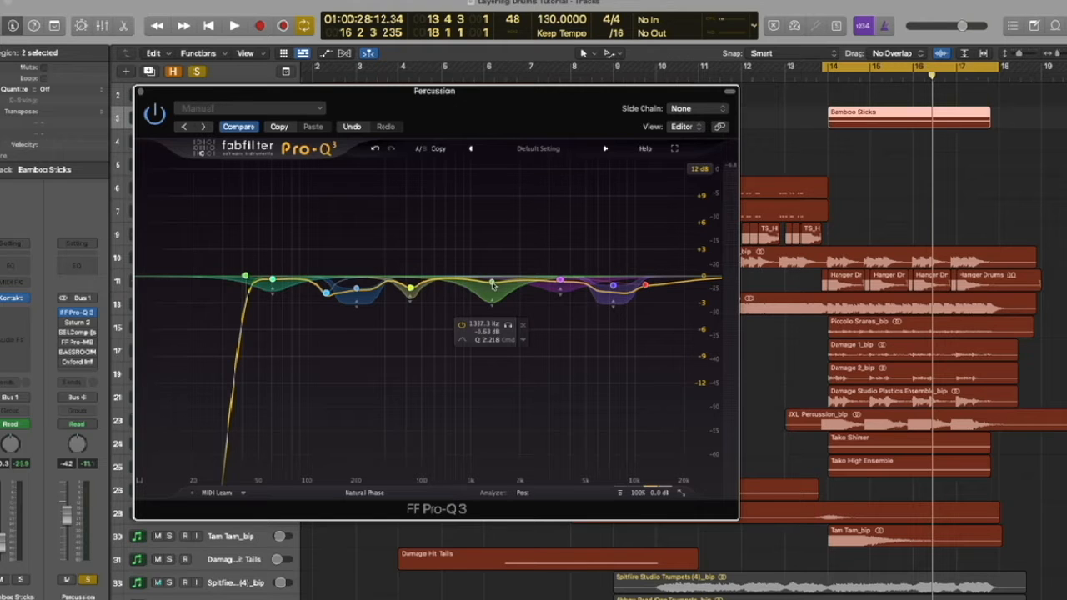
click(561, 280)
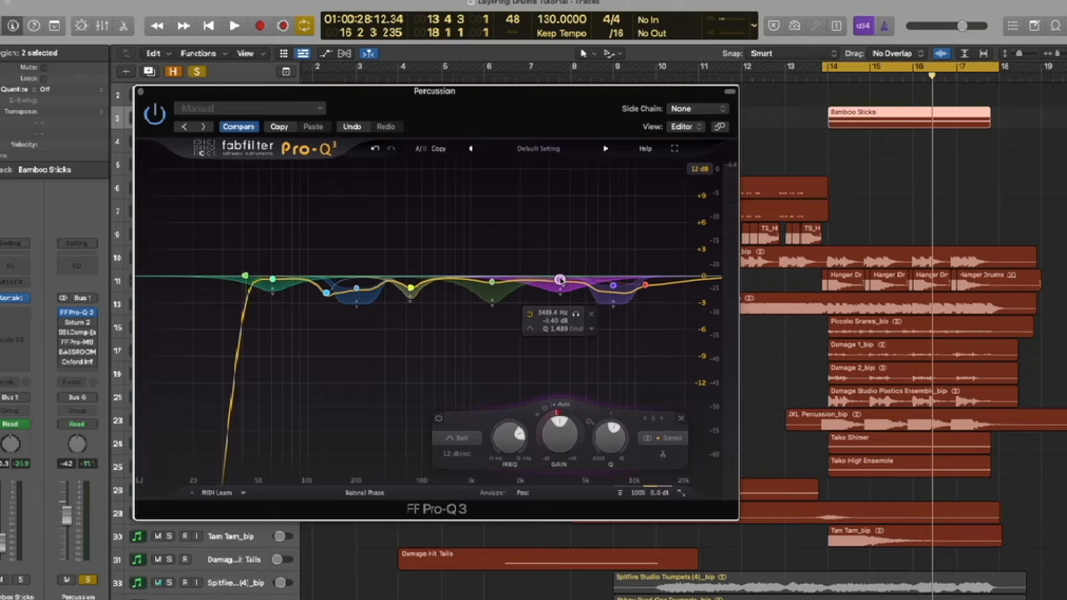
key(space)
click(576, 316)
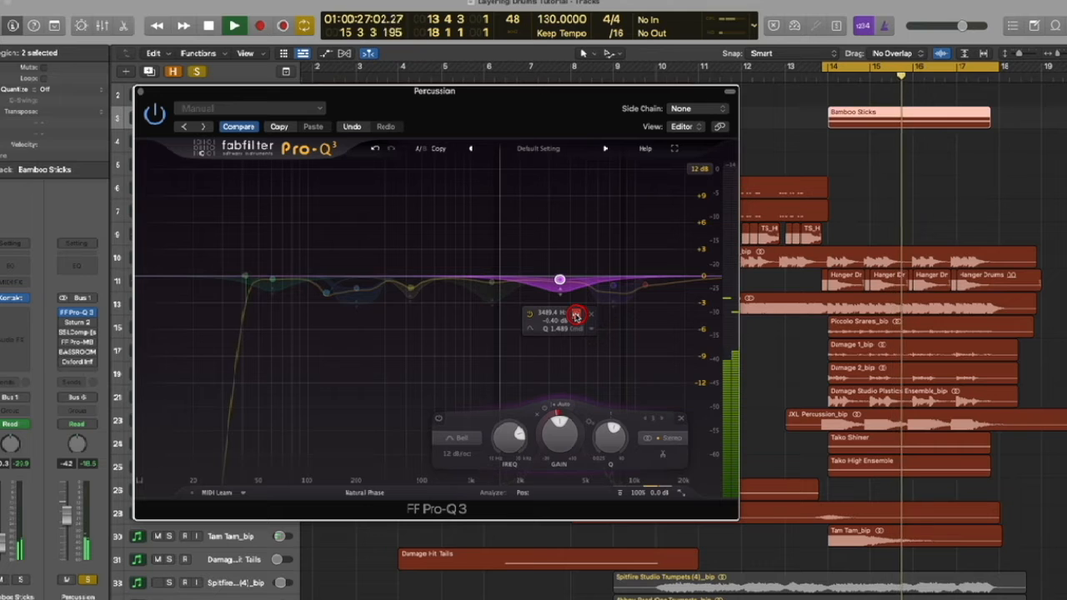
click(576, 316)
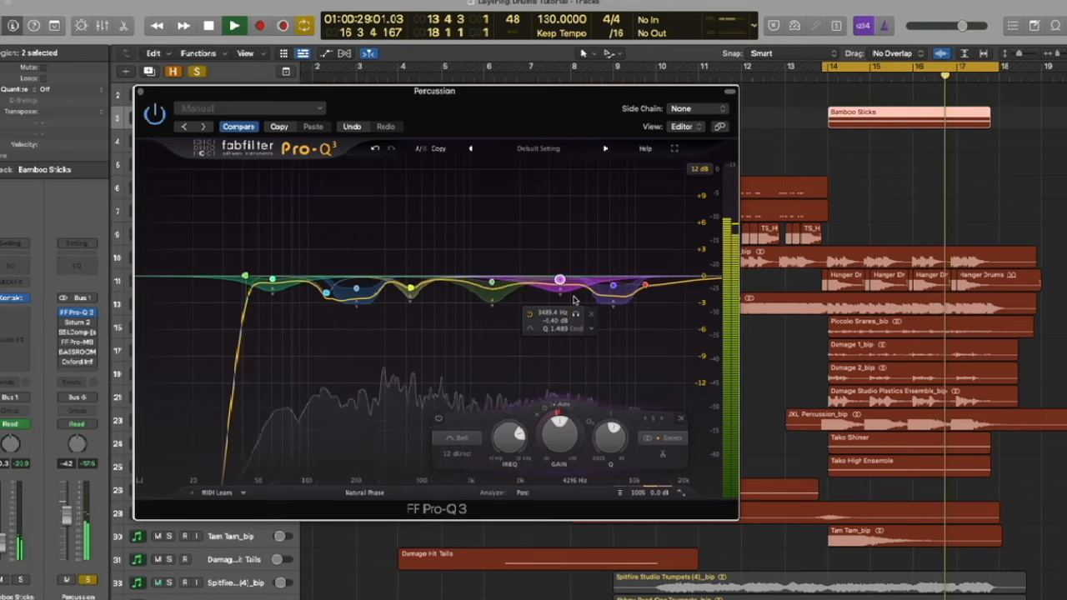
key(space)
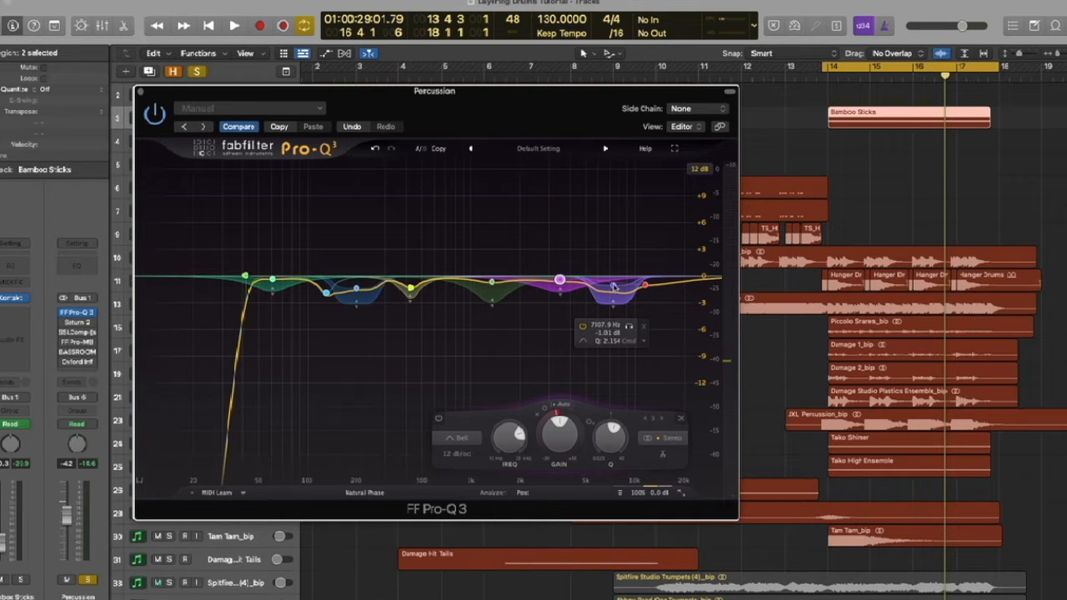
Step: Audition the Percussion EQ's 7.3 kHz and 11.6 kHz bands in solo during playback, and close the equalizer
key(space)
click(629, 329)
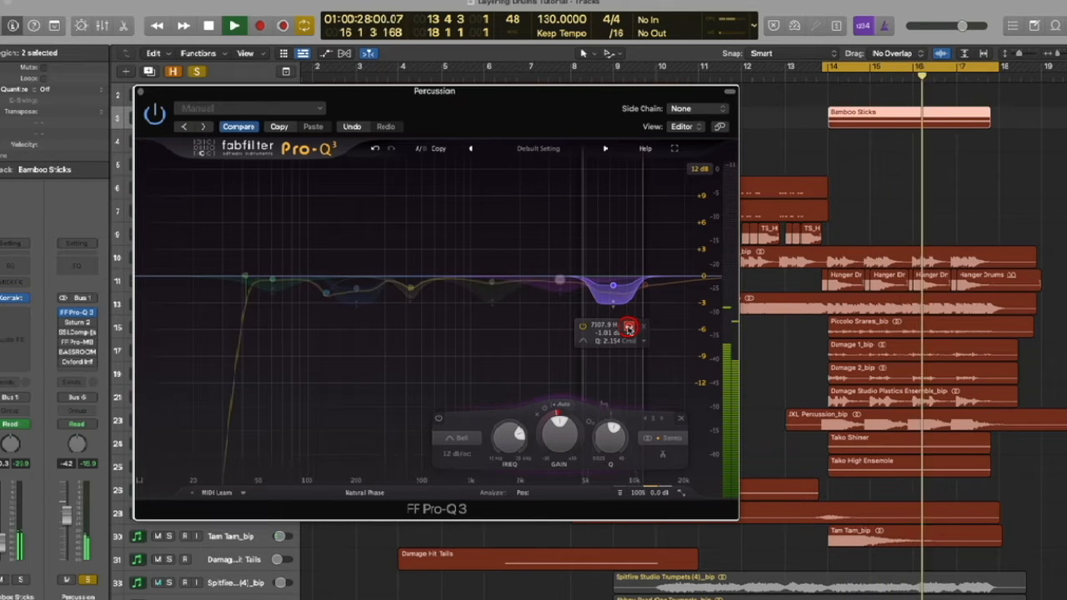
click(629, 330)
key(space)
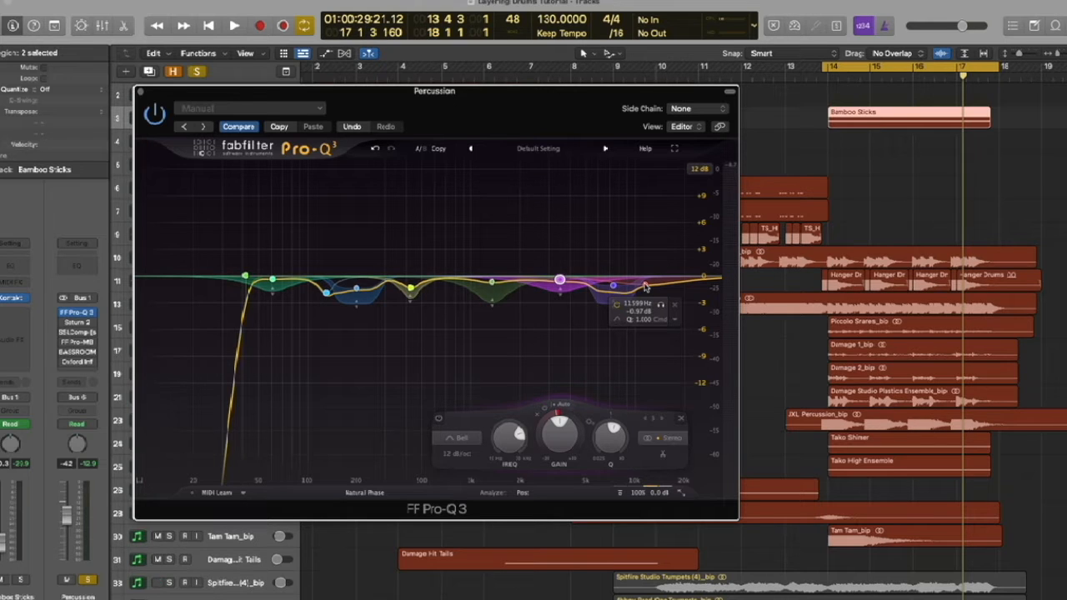
click(661, 307)
key(space)
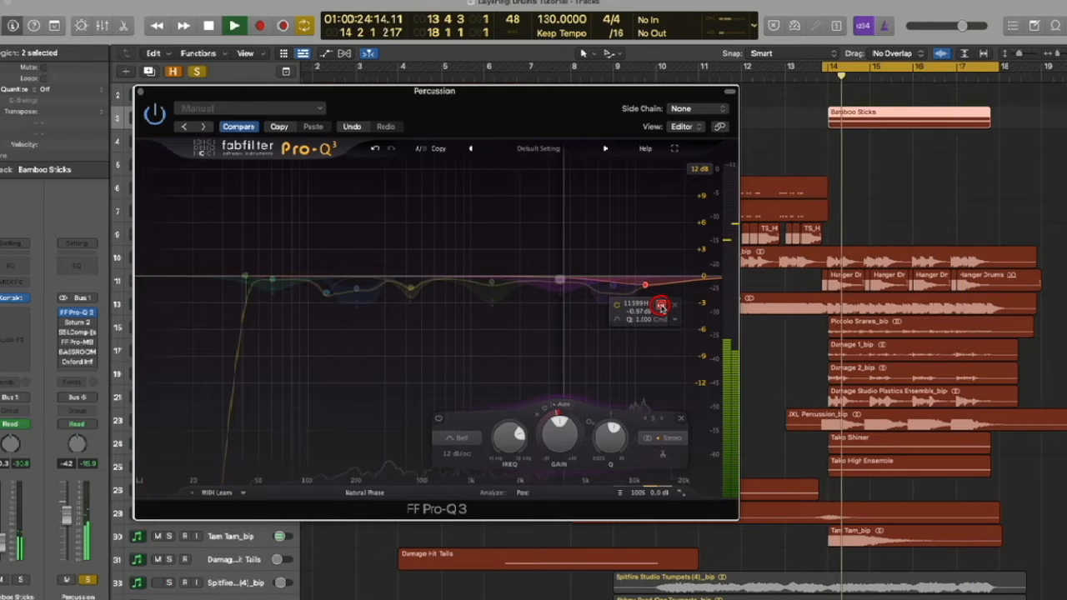
click(660, 306)
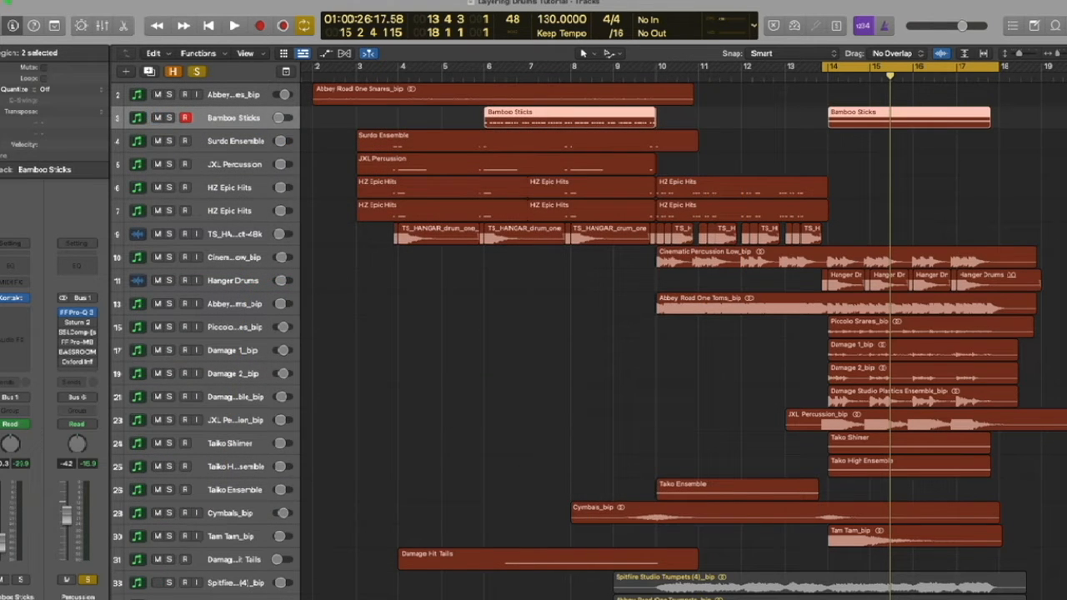
Step: Open the Pro-Q 3 on each of the two HZ Epic Hits tracks to examine its low cut and bell bands
click(727, 188)
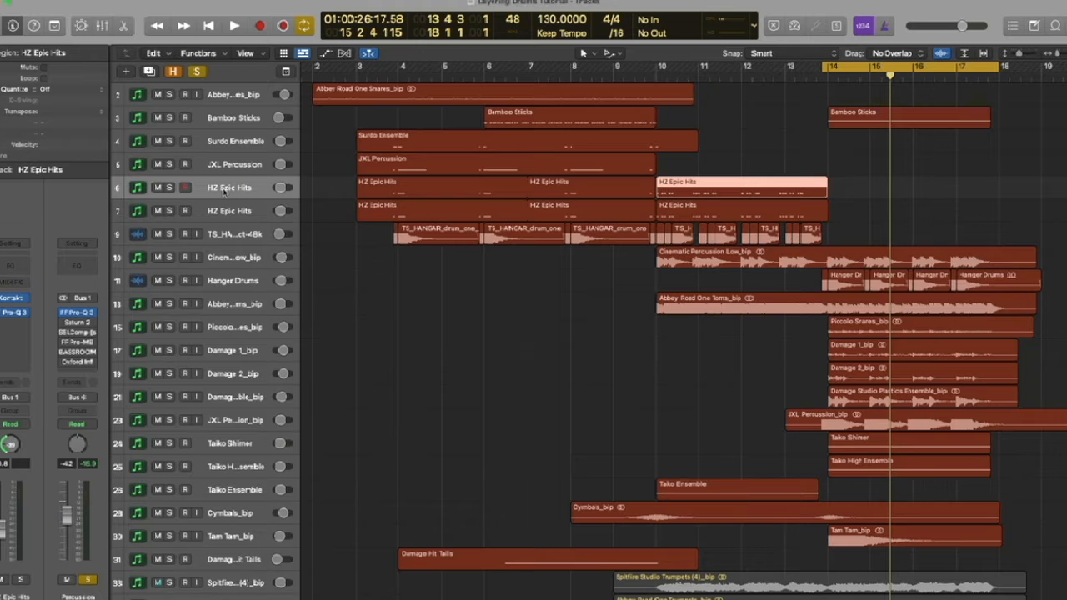
click(13, 314)
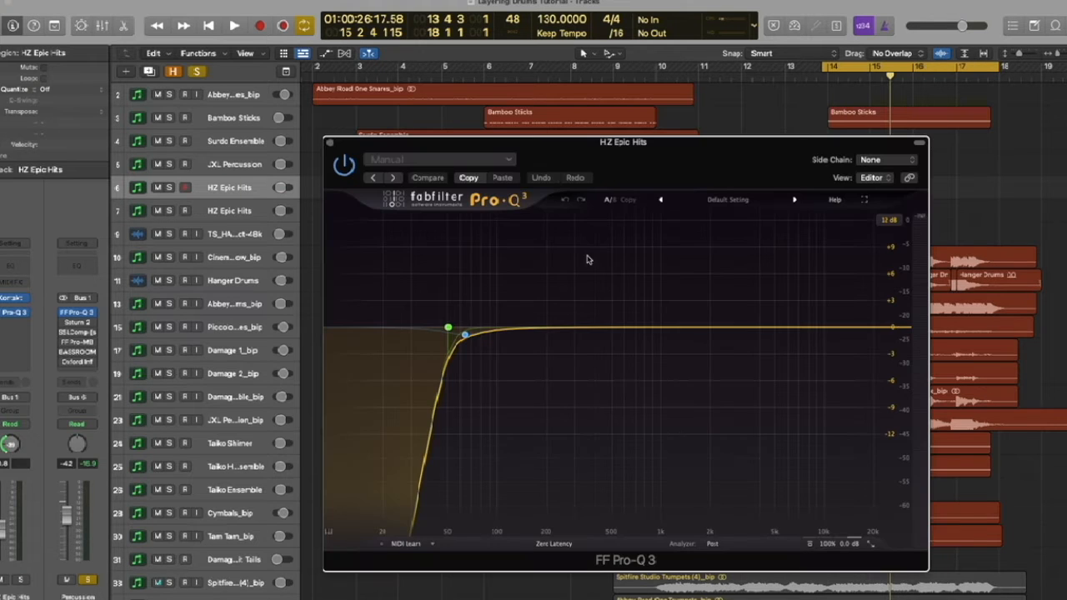
mouse_move(449, 330)
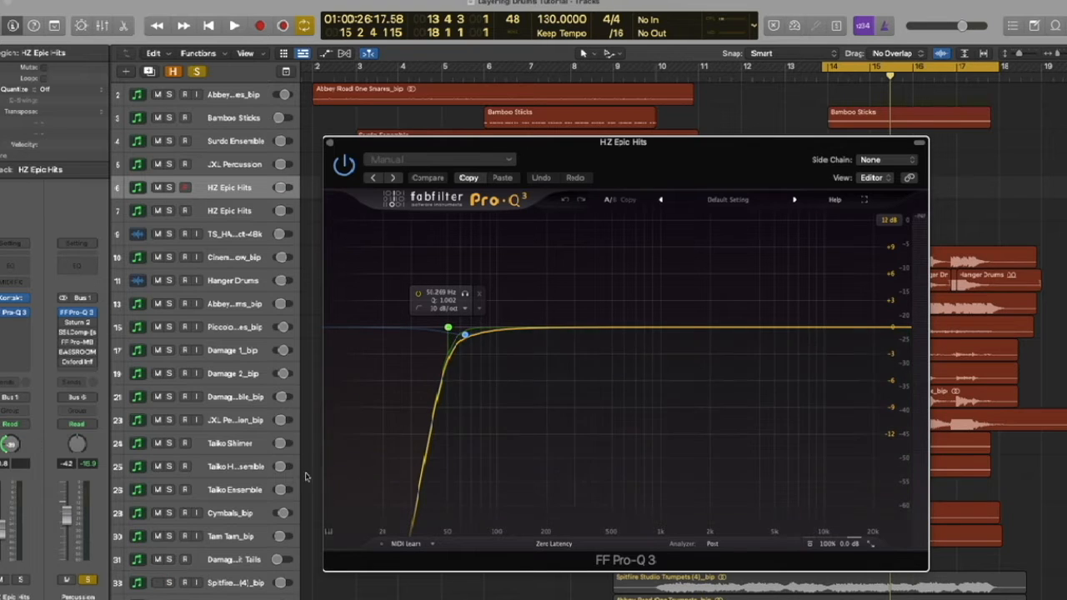
click(465, 335)
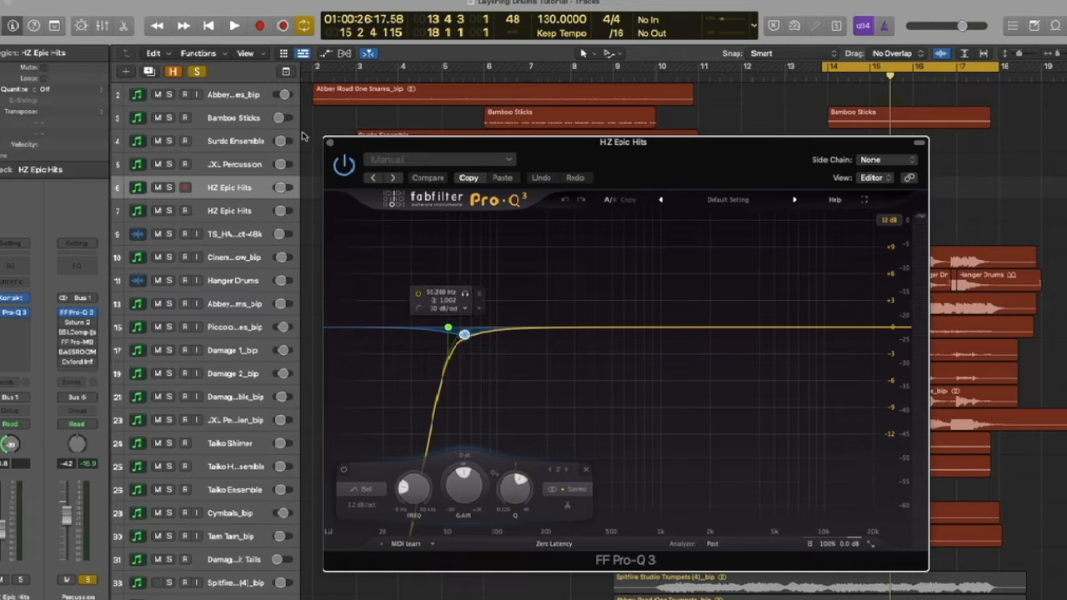
click(329, 145)
click(233, 215)
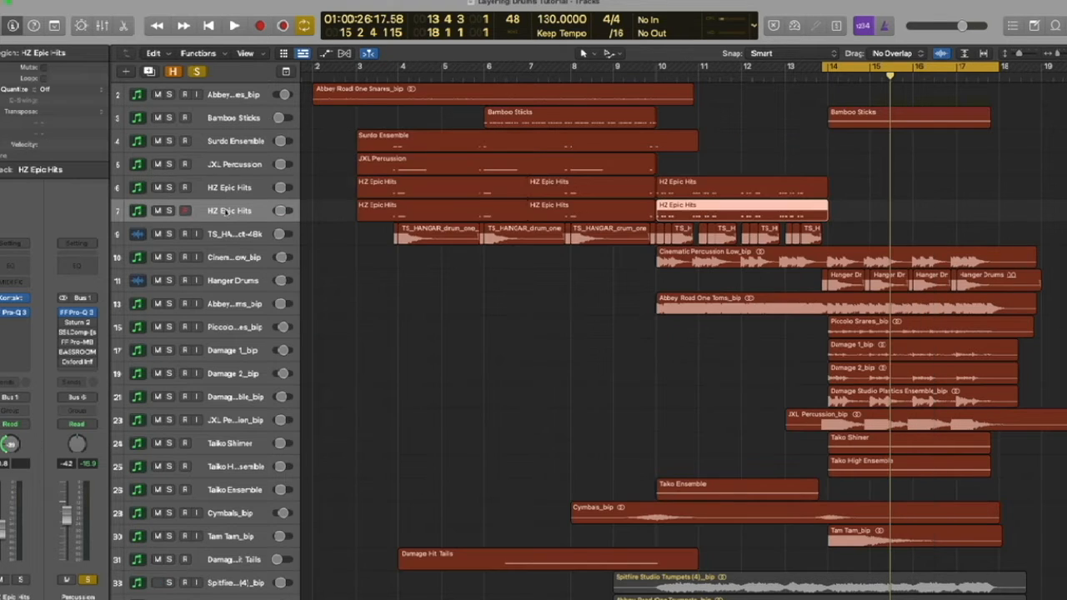
click(12, 313)
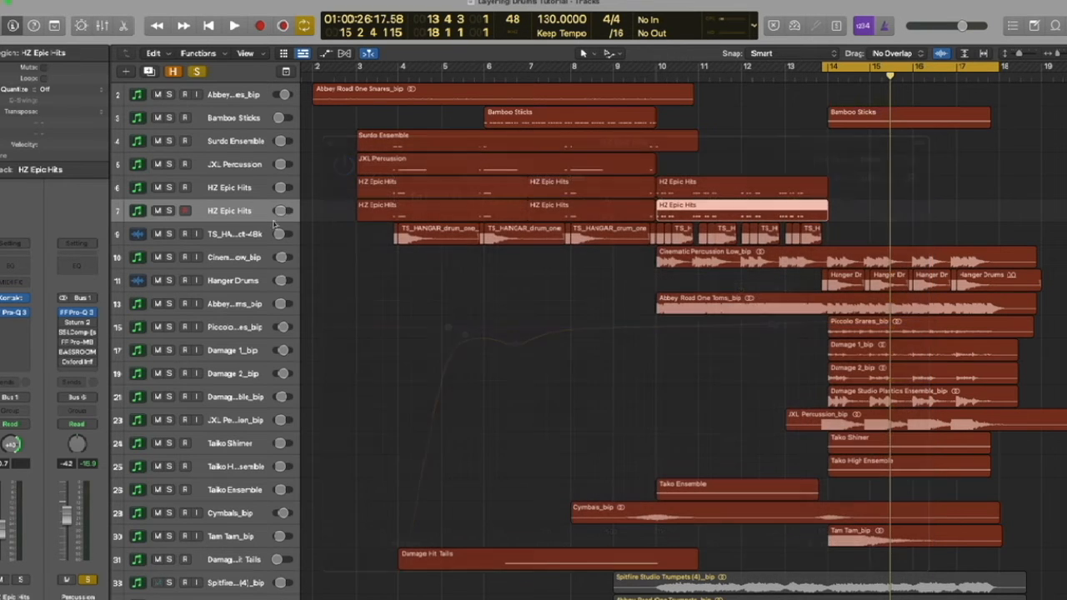
Step: Examine the low cut in the Pro-Q 3 on the TS_HANGAR impact track, and close the equalizer
click(227, 242)
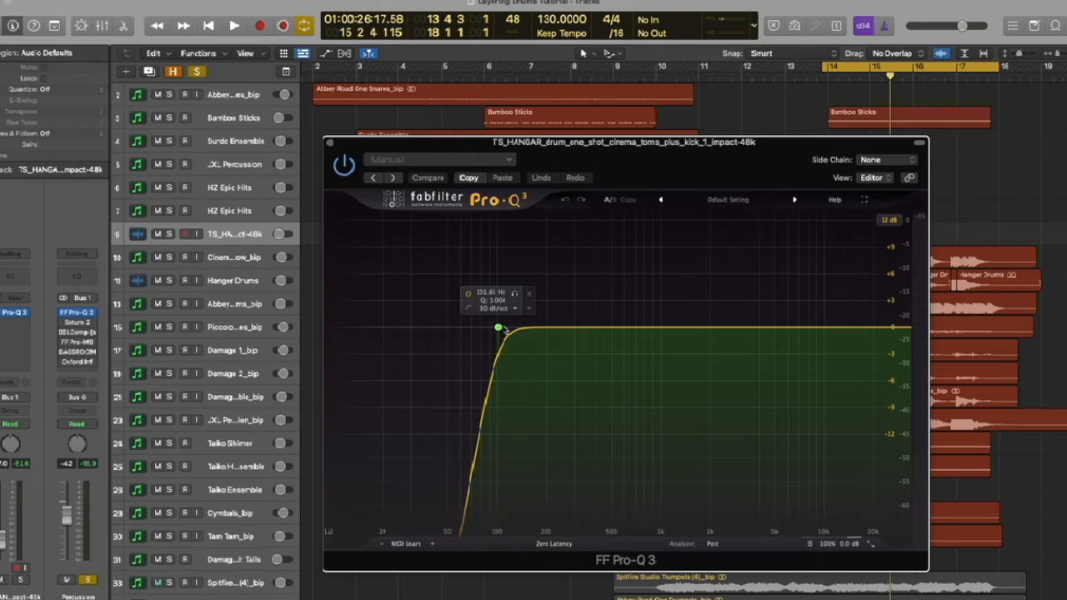
click(330, 146)
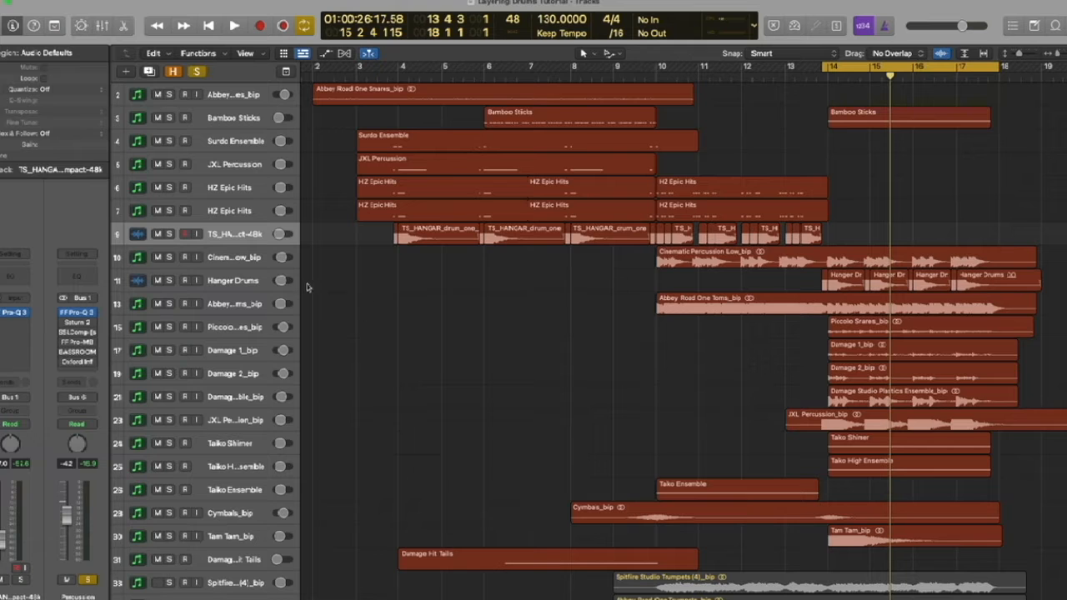
Step: Open the Pro-Q 3 on the Cinematic Percussion Low track and play that track soloed
click(240, 260)
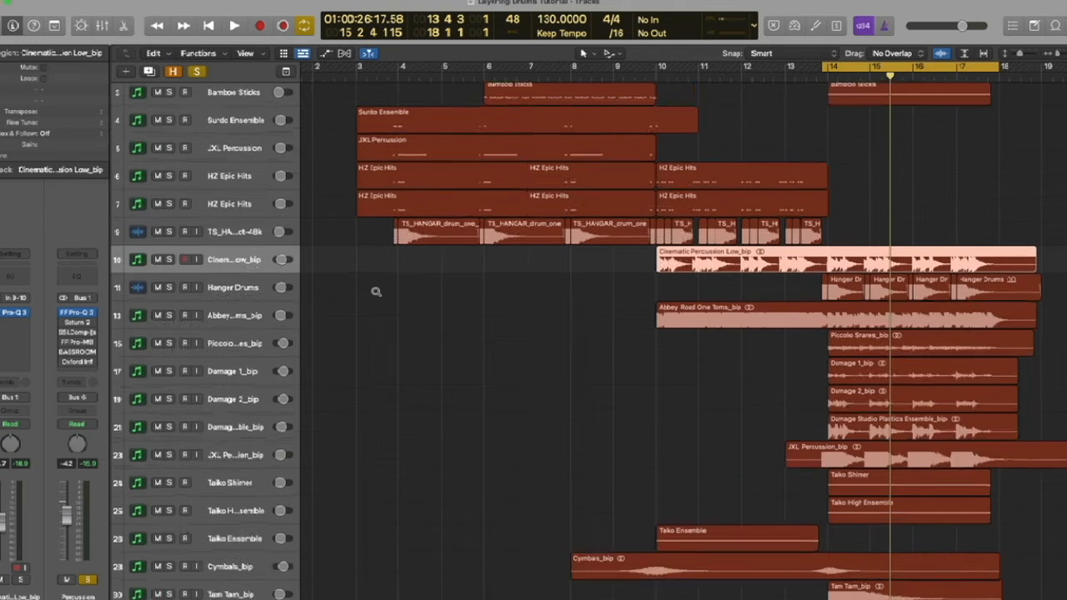
key(super+Down)
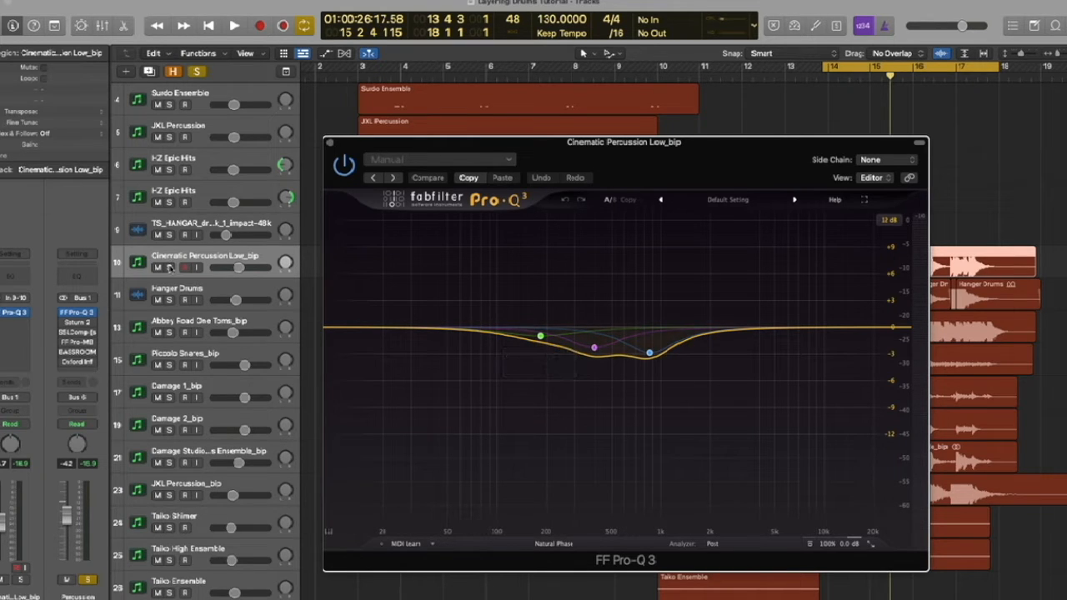
click(169, 267)
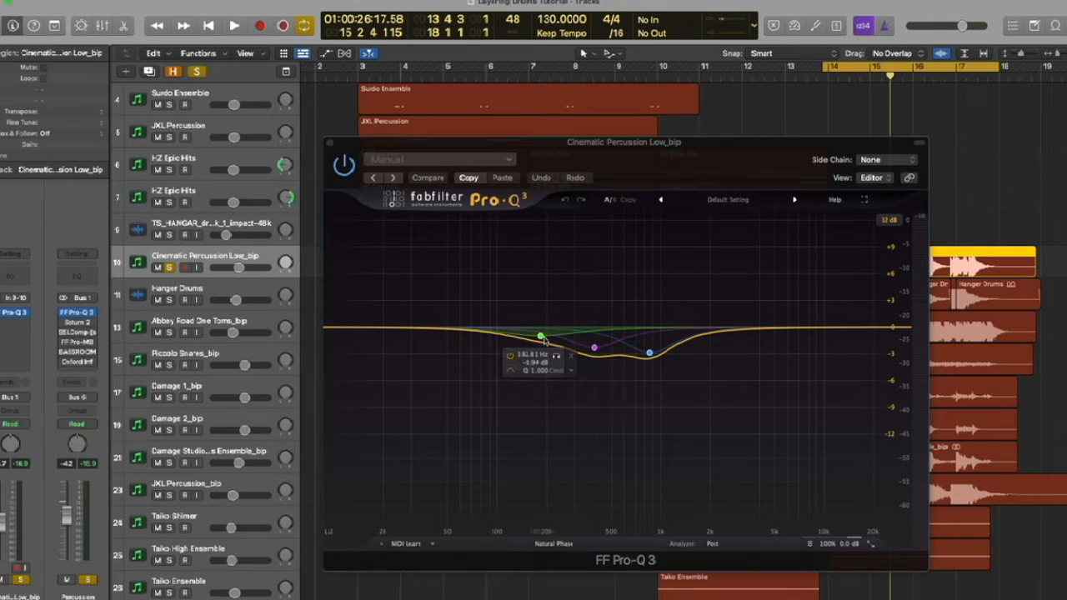
key(space)
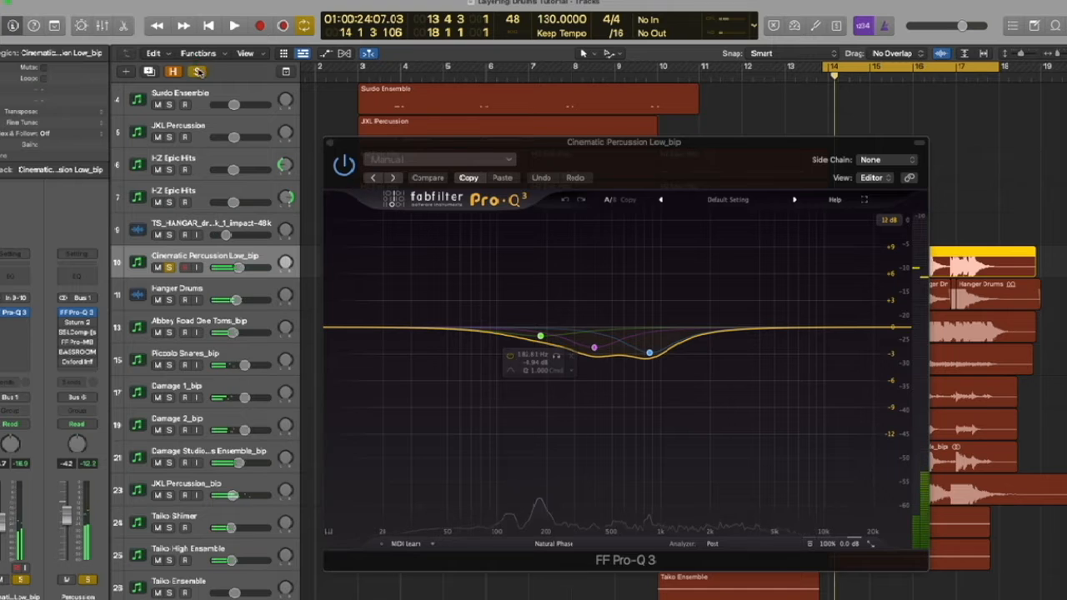
click(168, 268)
key(space)
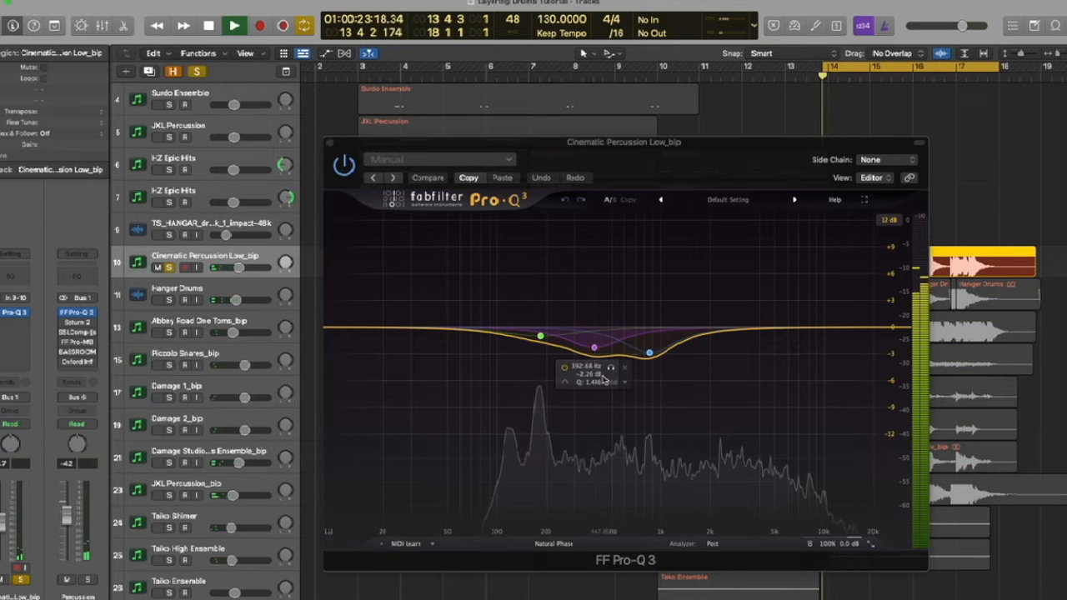
Step: Solo-listen to the Cinematic Percussion Low EQ's bell bands near 183 Hz, 393 Hz and 860 Hz during cycle playback
click(555, 356)
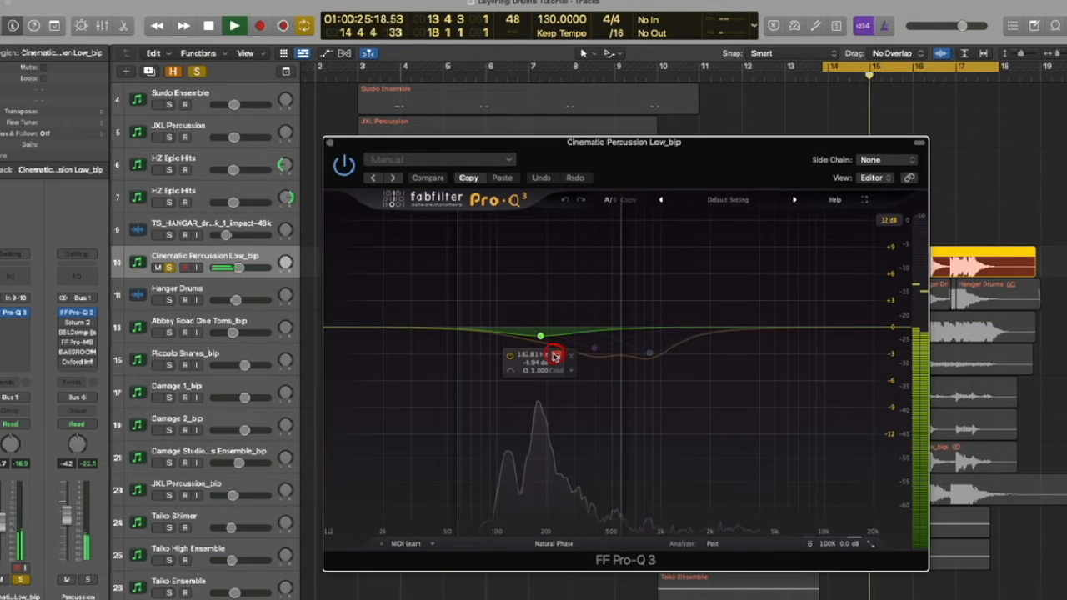
click(611, 368)
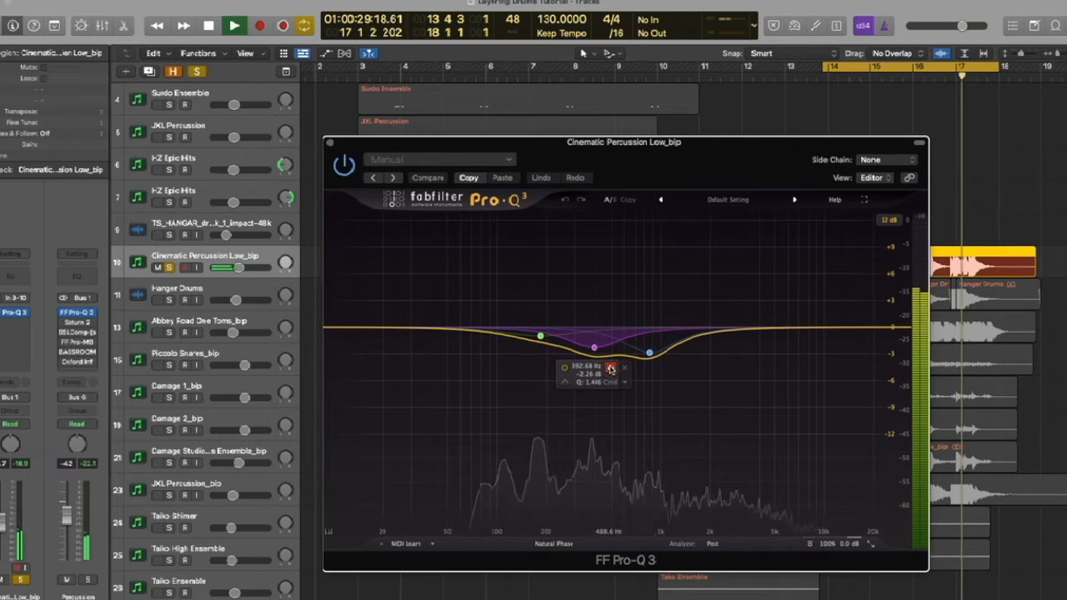
click(667, 377)
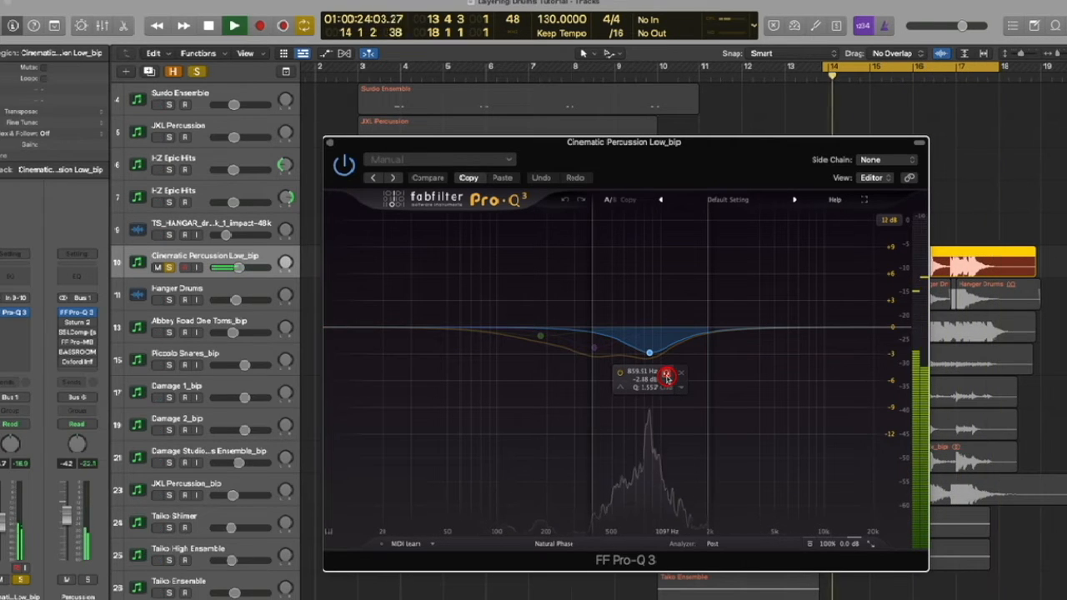
Step: Compare Cinematic Percussion Low with its Pro-Q 3 bypassed and active during playback, and stop the transport
click(810, 544)
mouse_move(840, 545)
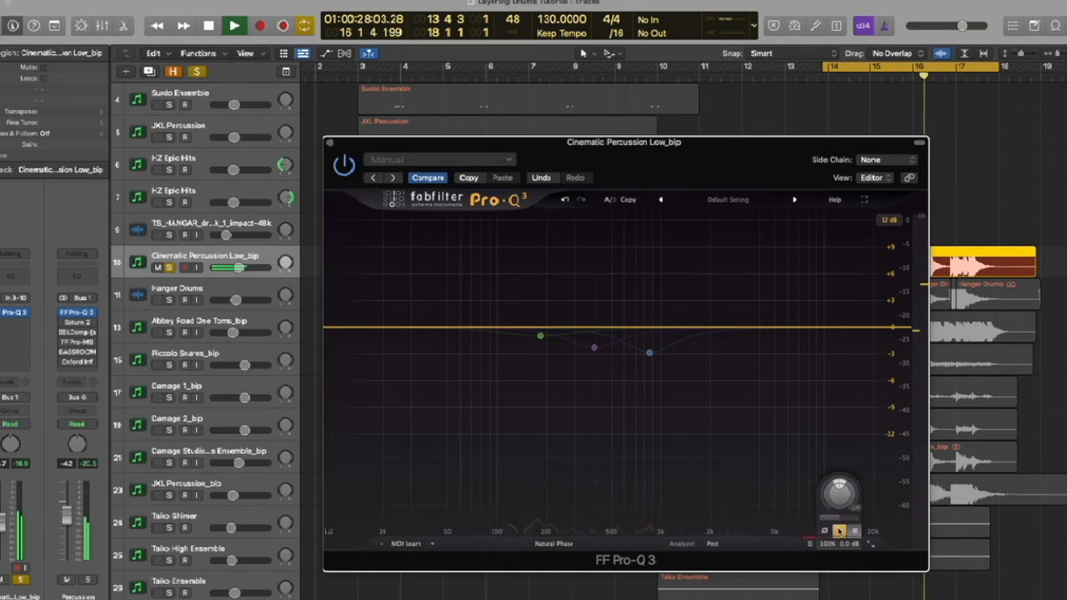
click(809, 544)
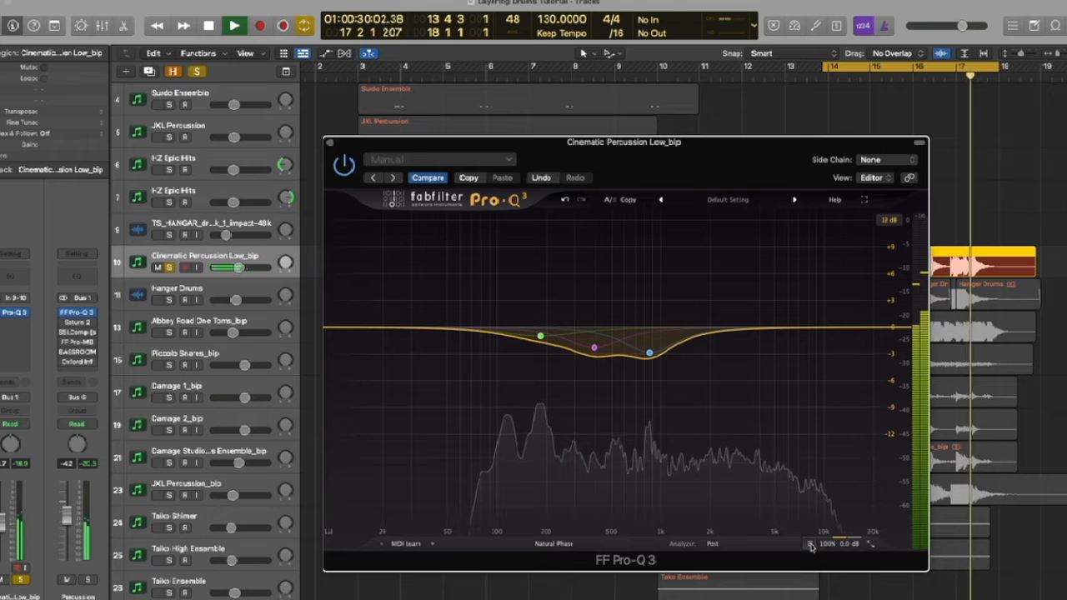
click(810, 545)
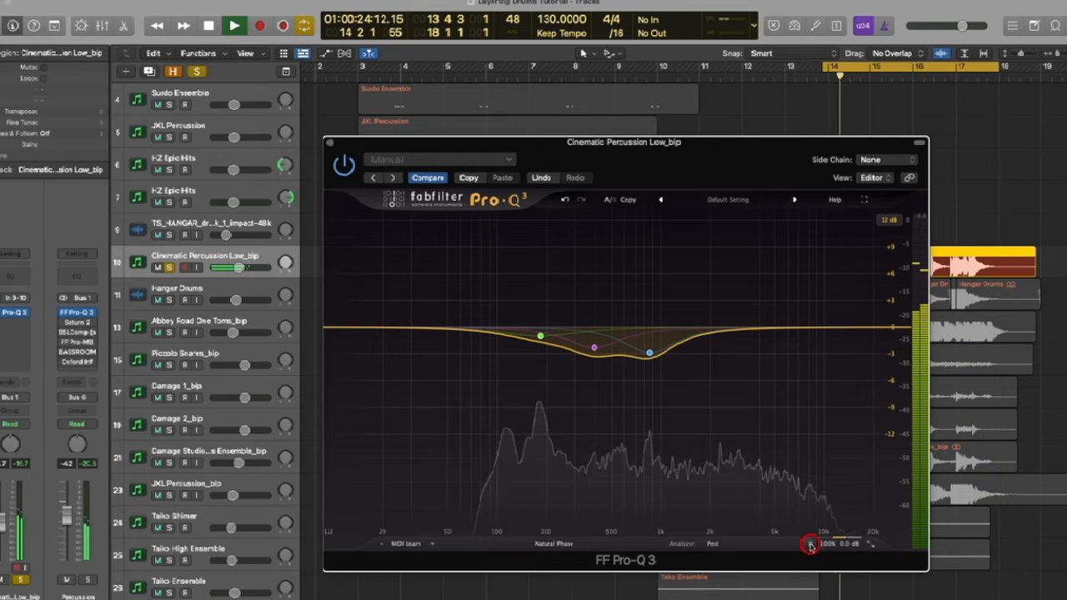
click(810, 544)
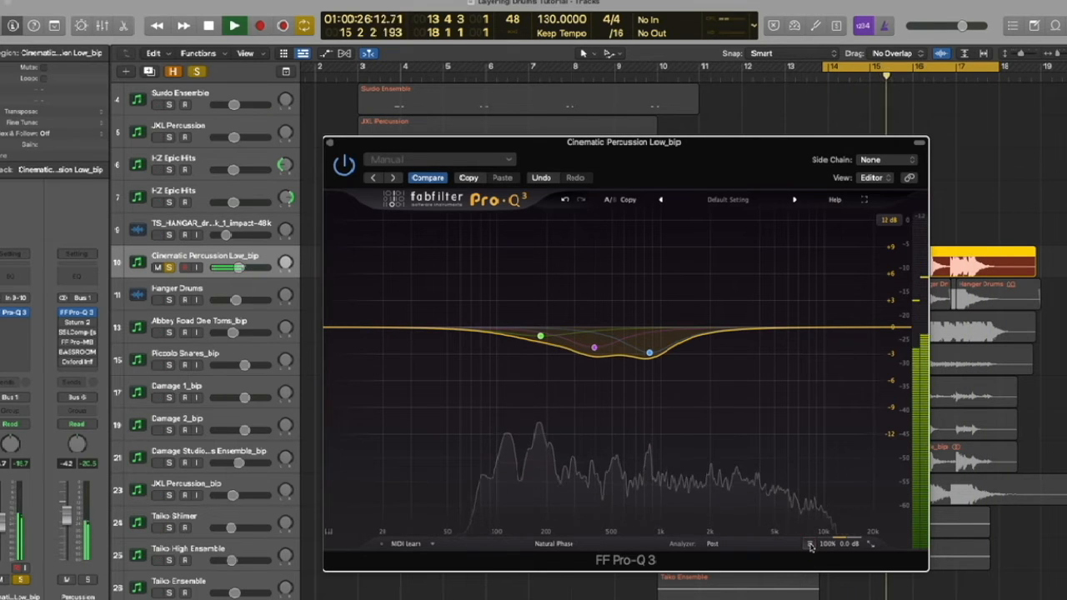
key(space)
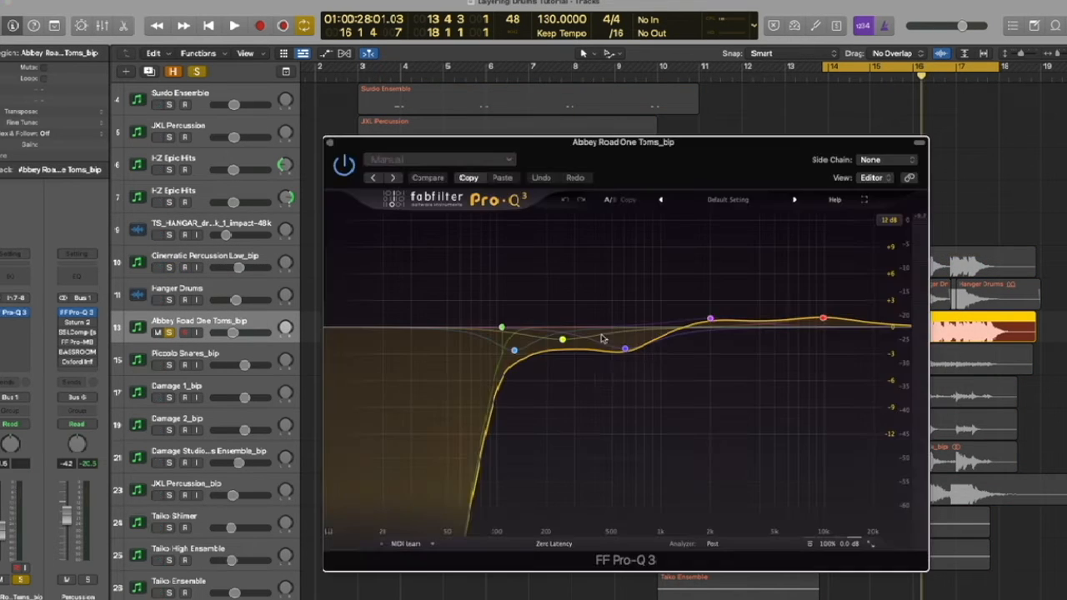
Step: Open the Pro-Q 3 on the Abbey Road One Toms track and compare playback with the EQ bypassed and active
click(13, 315)
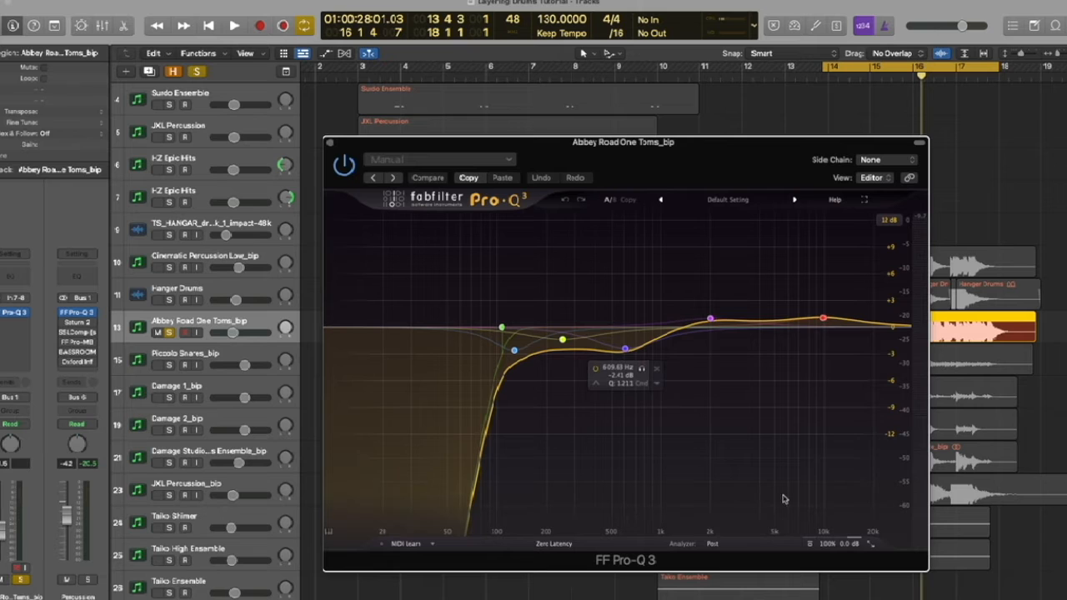
click(841, 533)
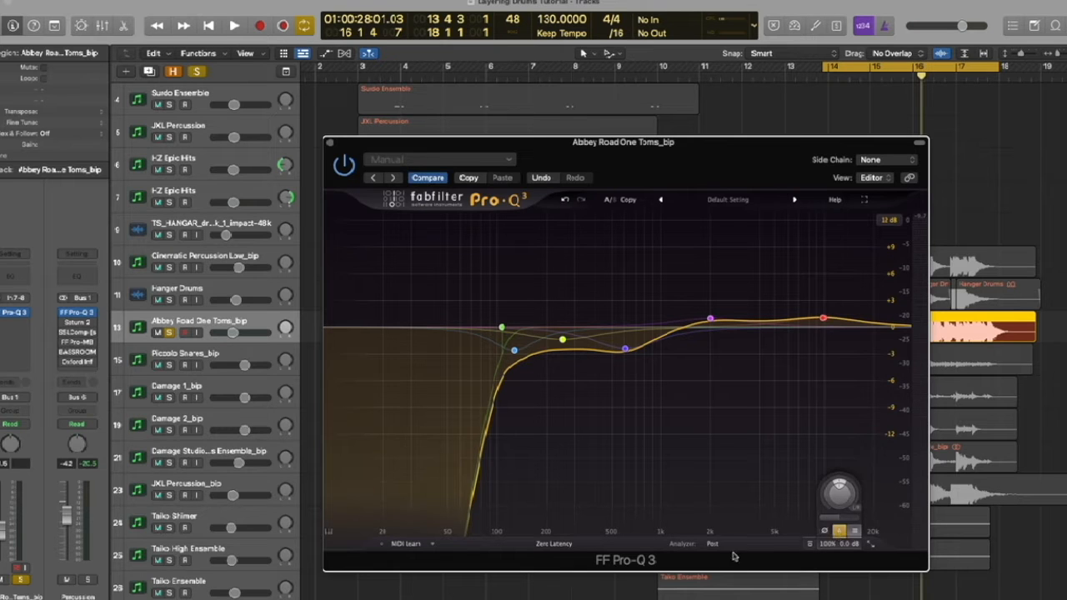
click(809, 543)
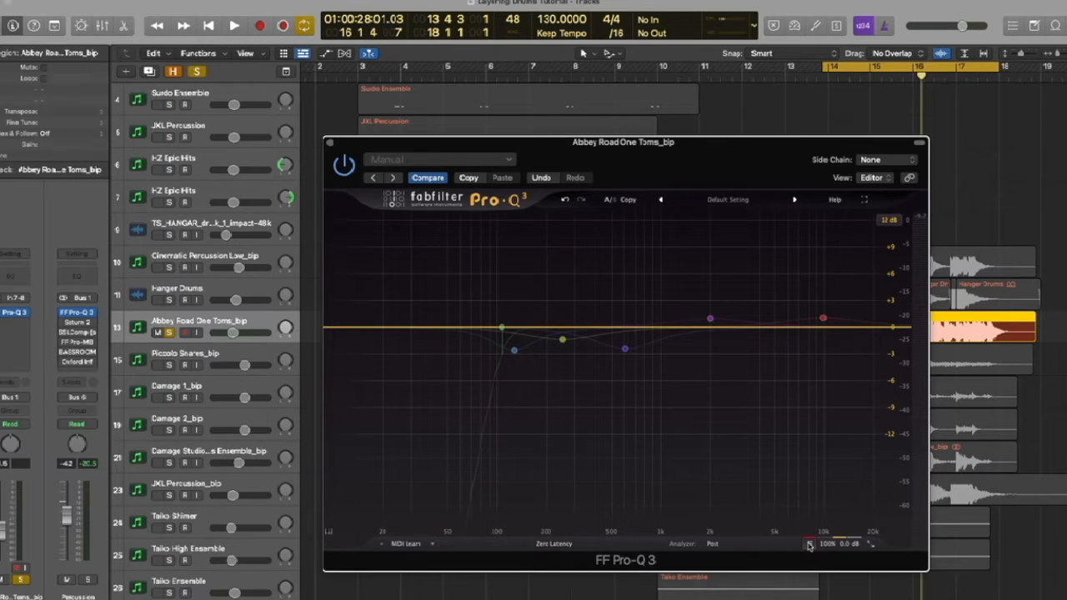
key(space)
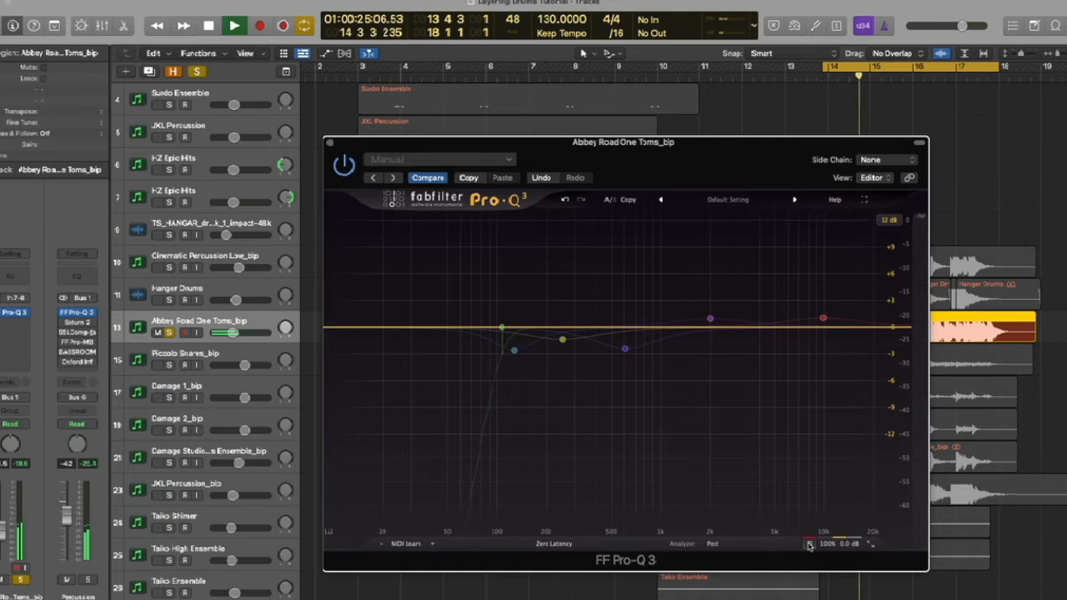
click(809, 544)
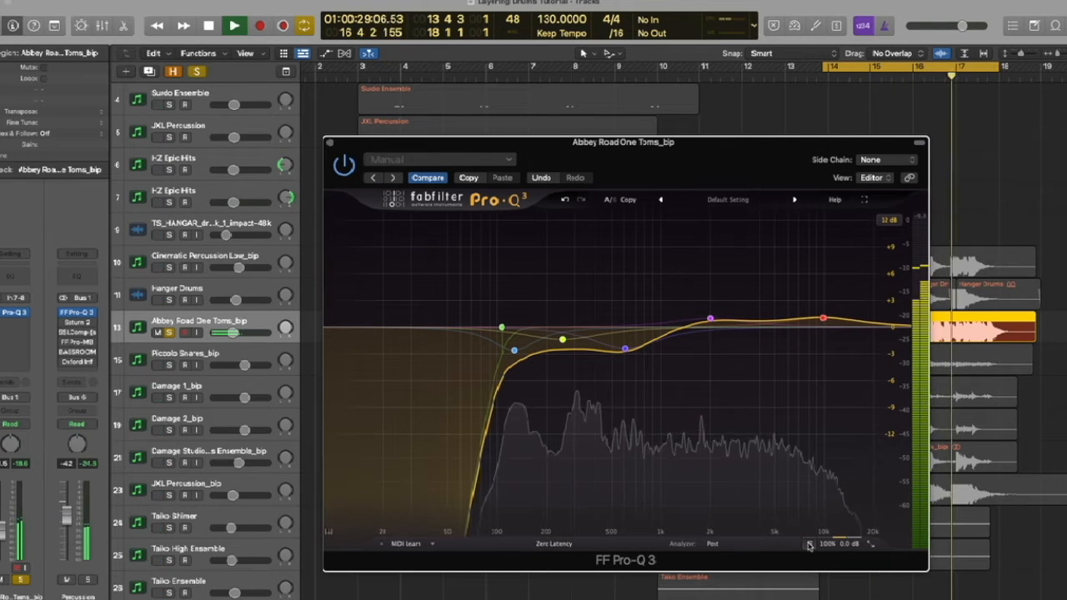
key(space)
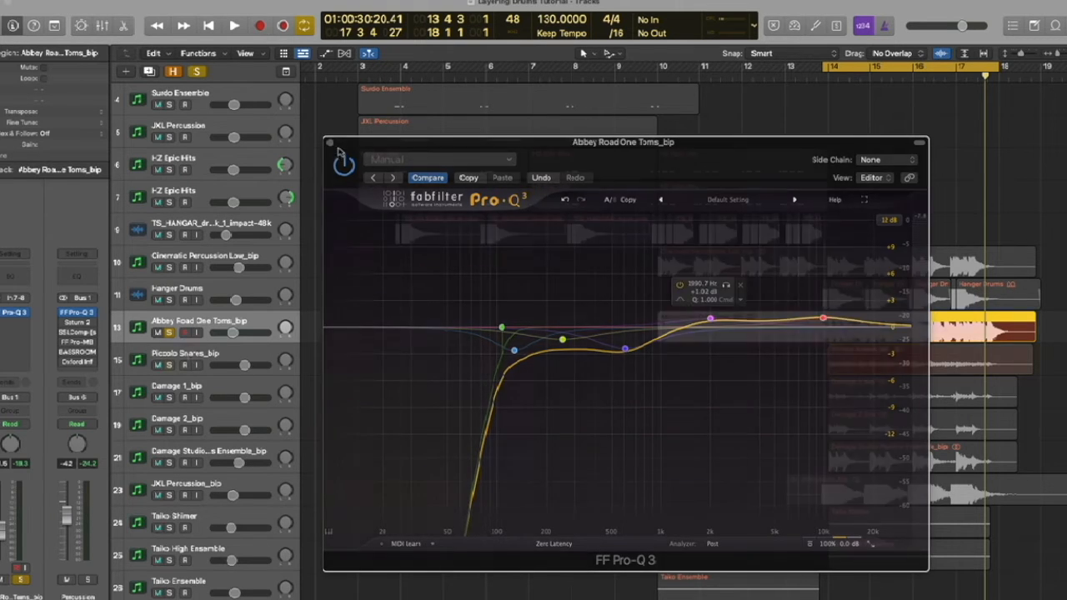
Step: Compare the Piccolo Snares track in solo with its Pro-Q 3 bypassed and active, and close the equalizer
click(187, 359)
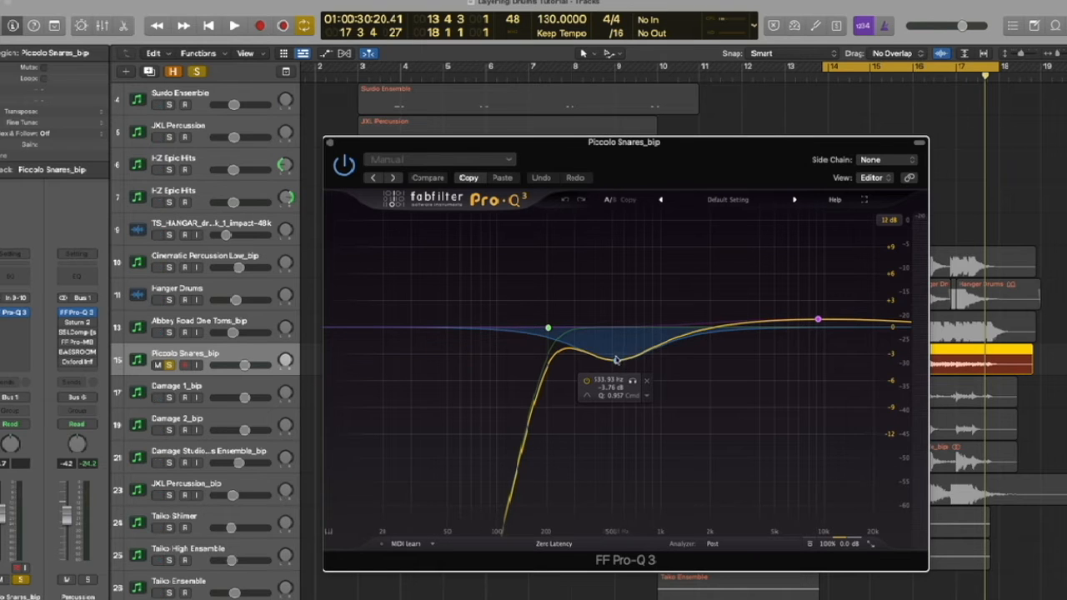
mouse_move(830, 546)
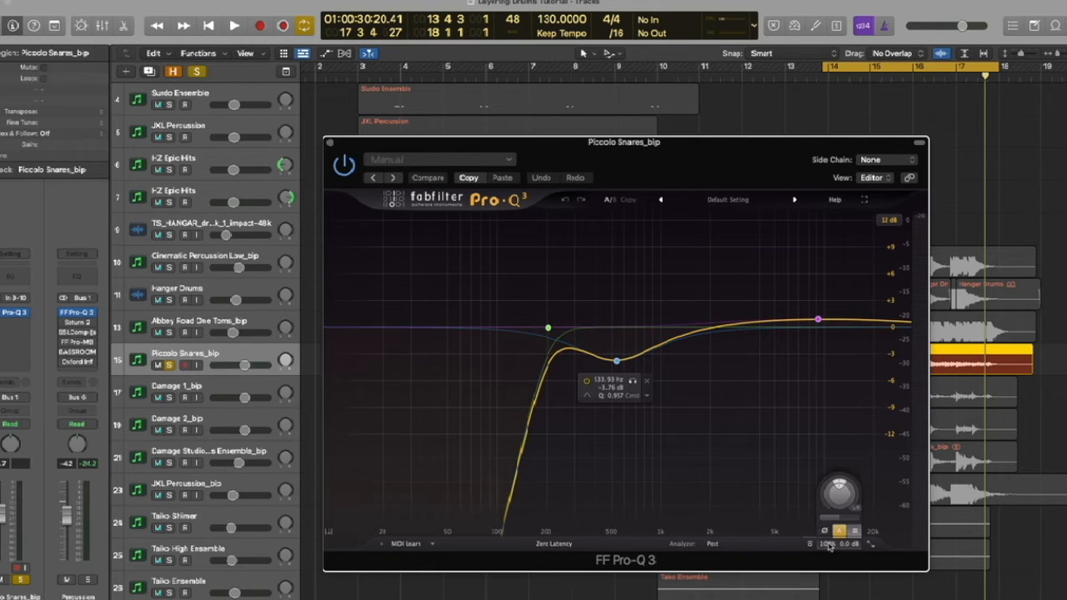
click(810, 544)
key(space)
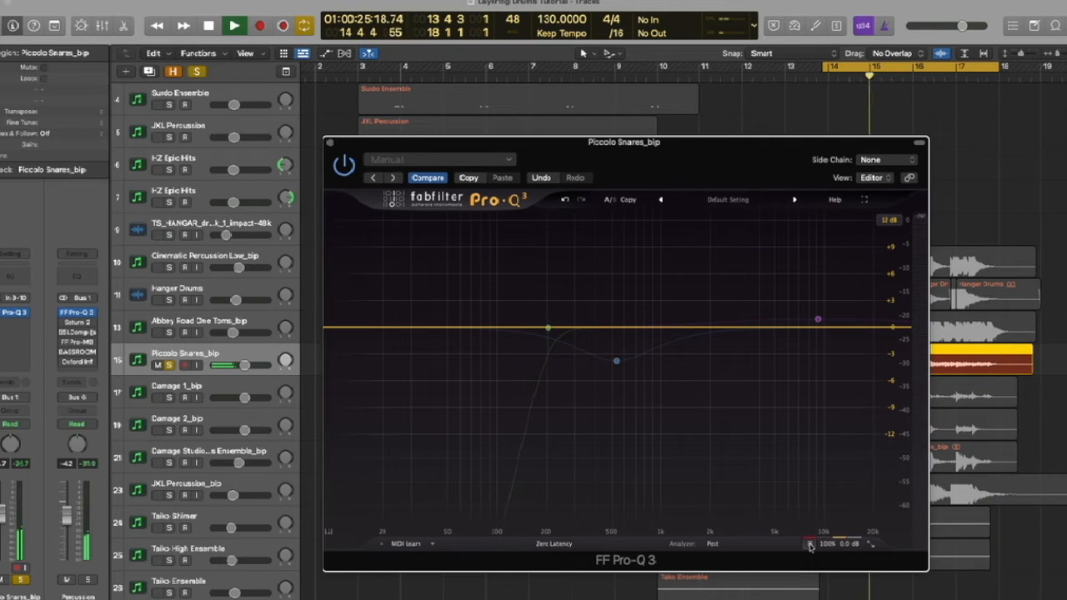
click(811, 544)
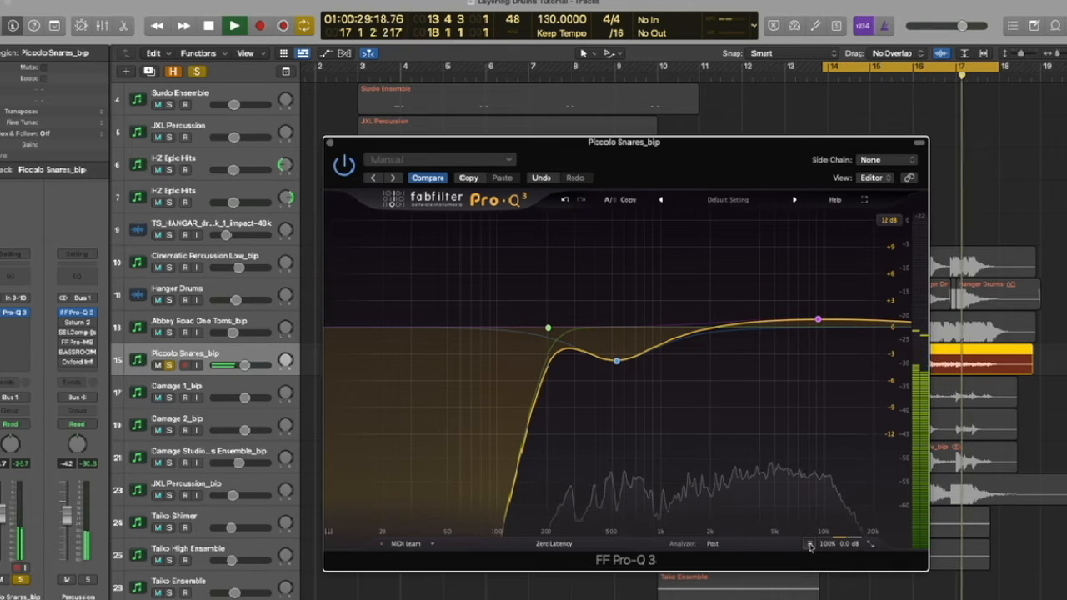
key(space)
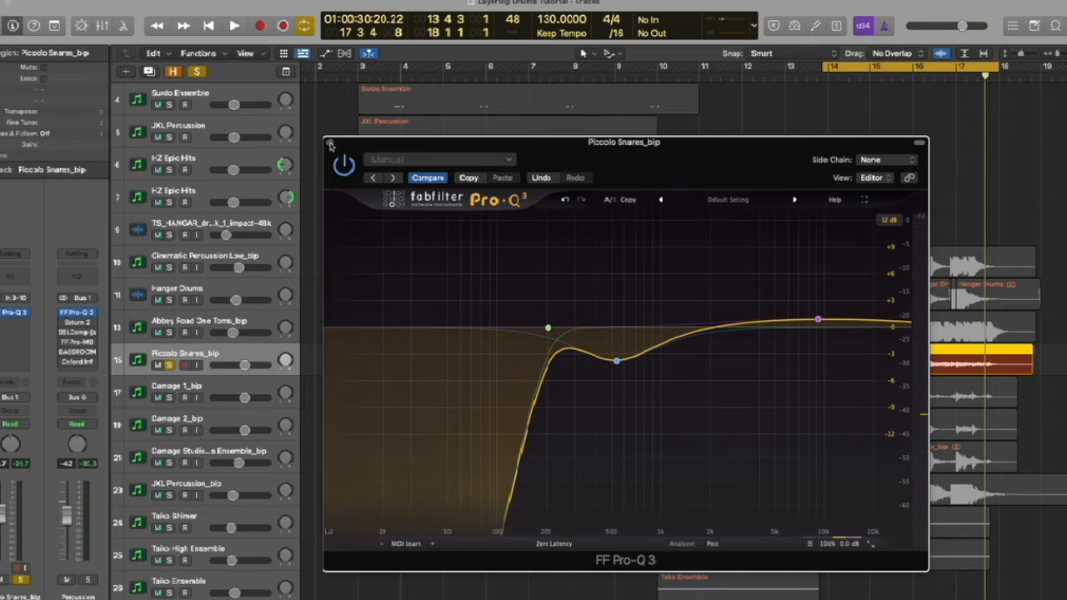
click(331, 144)
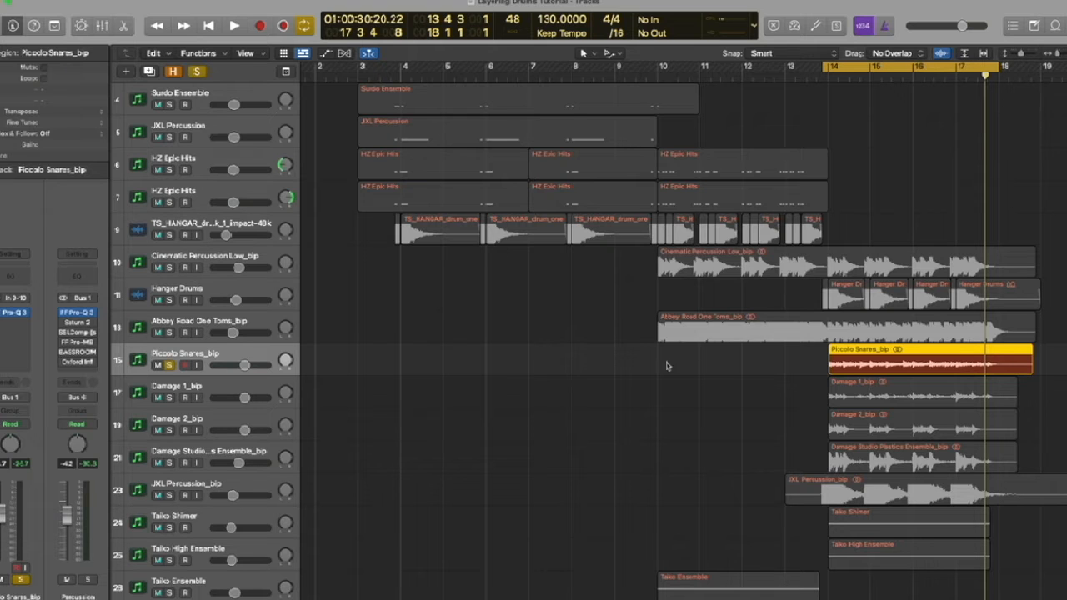
Step: Solo the Damage 1 track in place of Piccolo Snares and open its Pro-Q 3
scroll(603, 417, down, 3)
key(s)
click(177, 349)
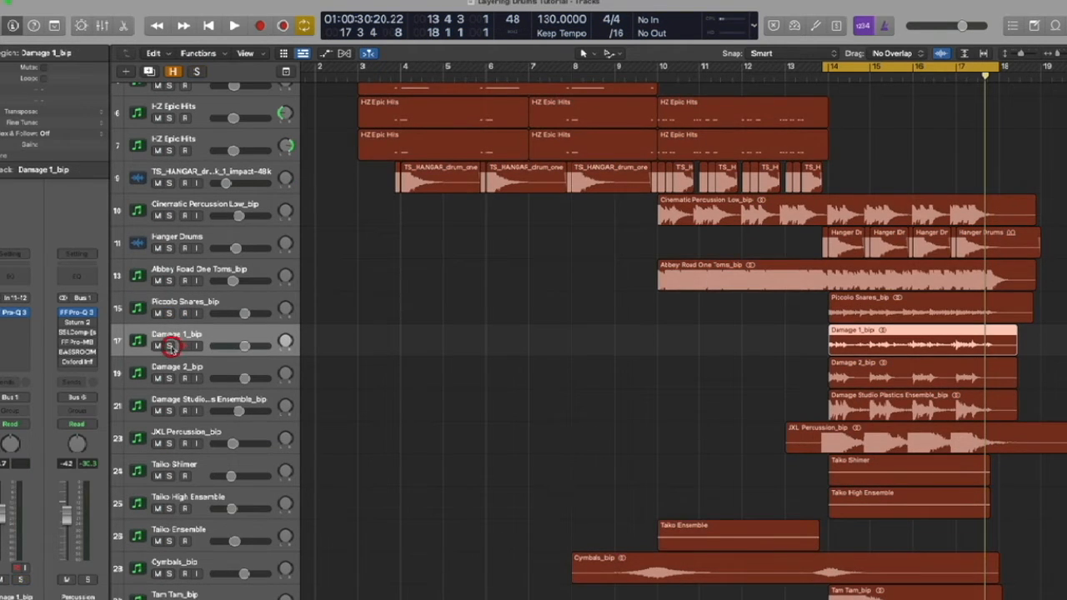
click(170, 347)
click(11, 314)
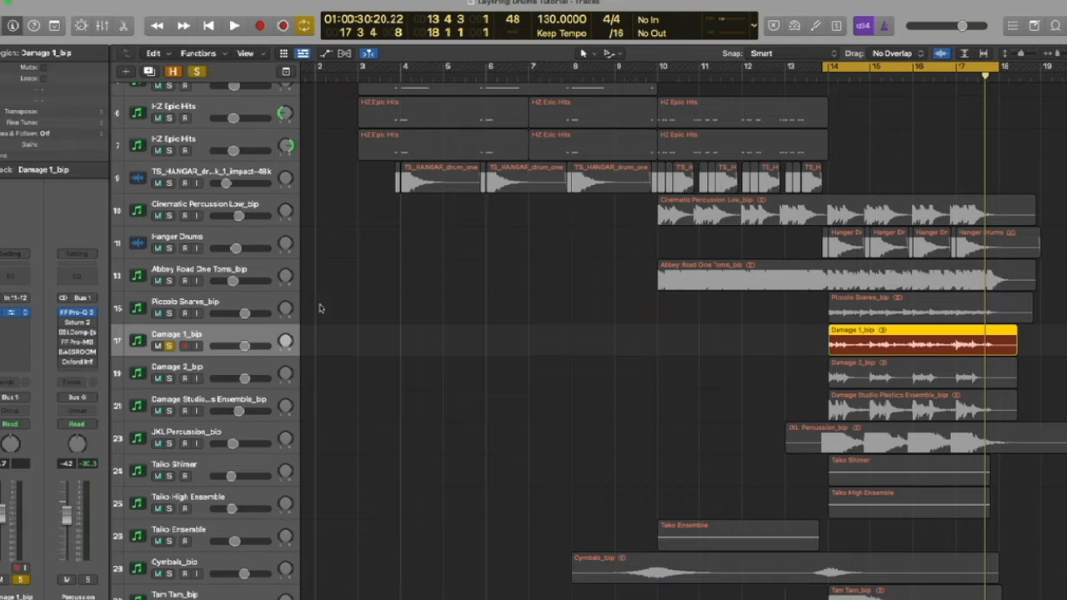
Step: Examine the Damage 1 EQ's low cut, compare playback with the EQ active and bypassed, and close the equalizer
mouse_move(618, 329)
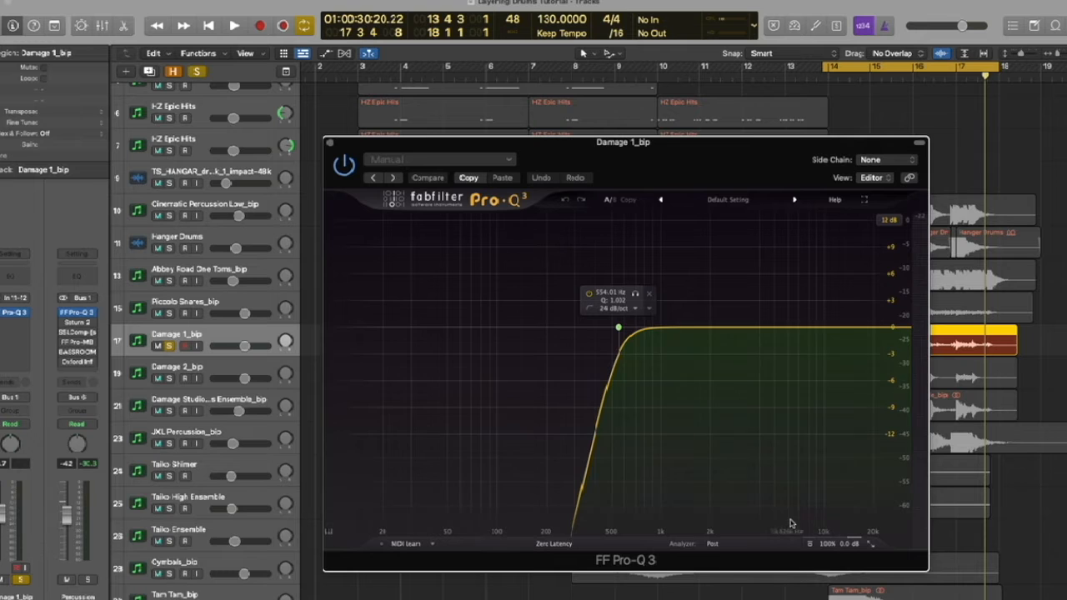
key(space)
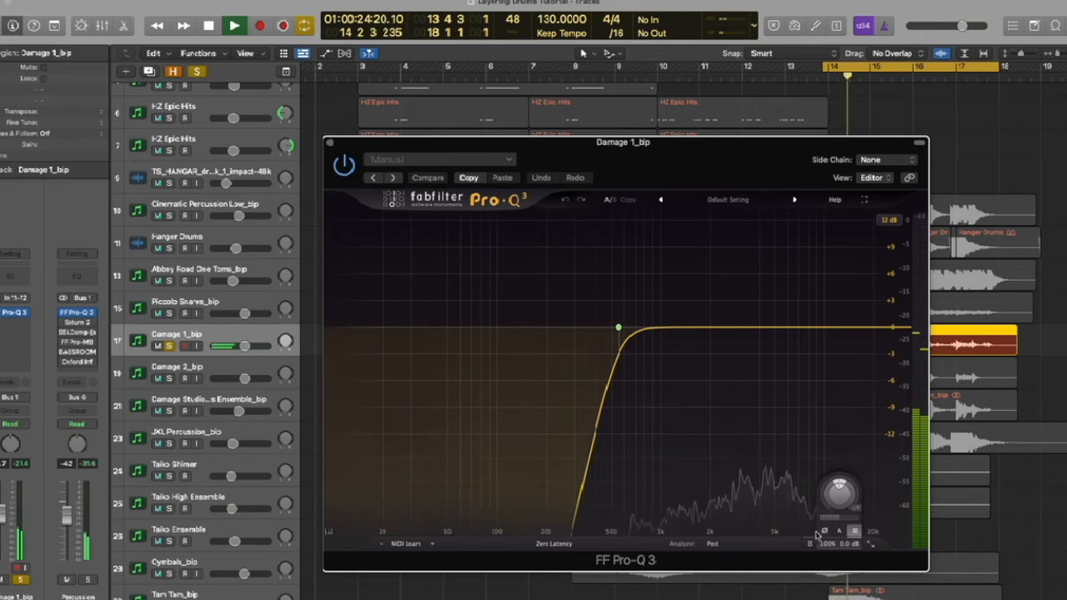
click(810, 544)
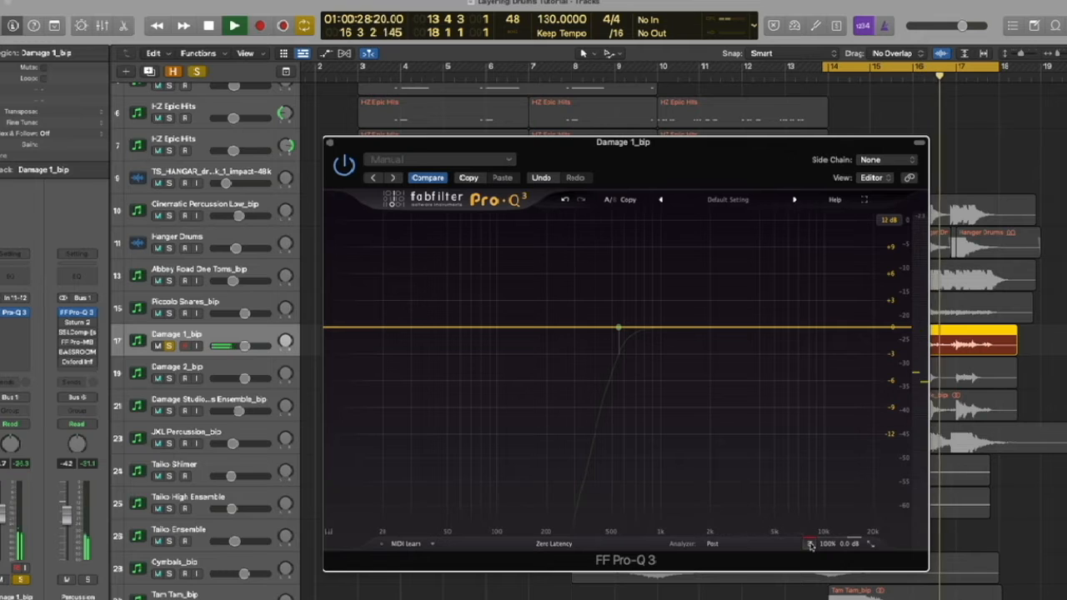
click(810, 544)
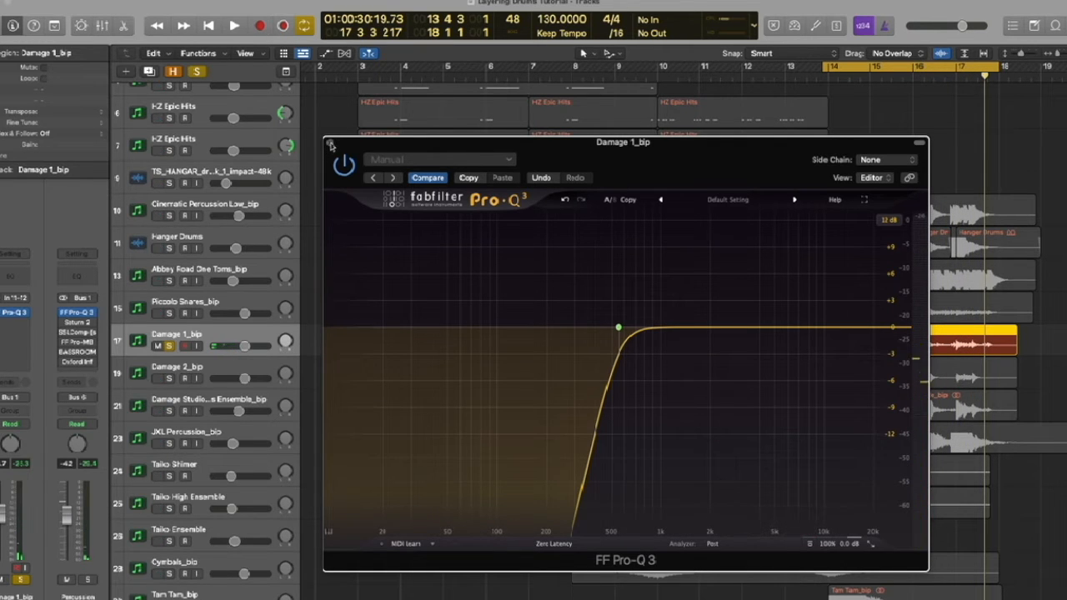
click(331, 142)
Step: Turn off solo on the Damage 1 track and solo the Damage 2 track instead
click(169, 345)
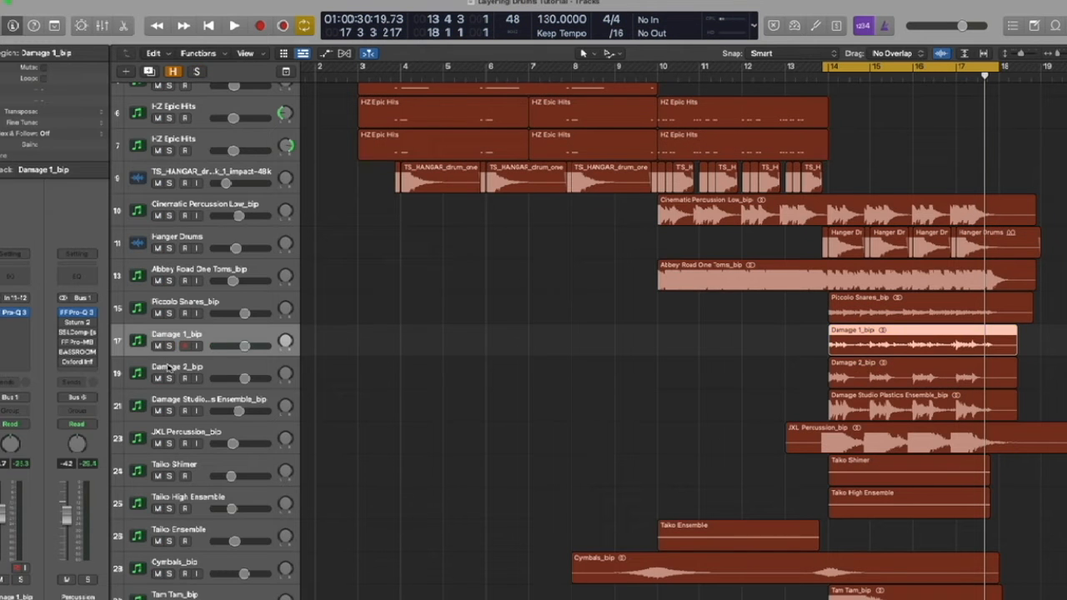
click(170, 369)
click(170, 379)
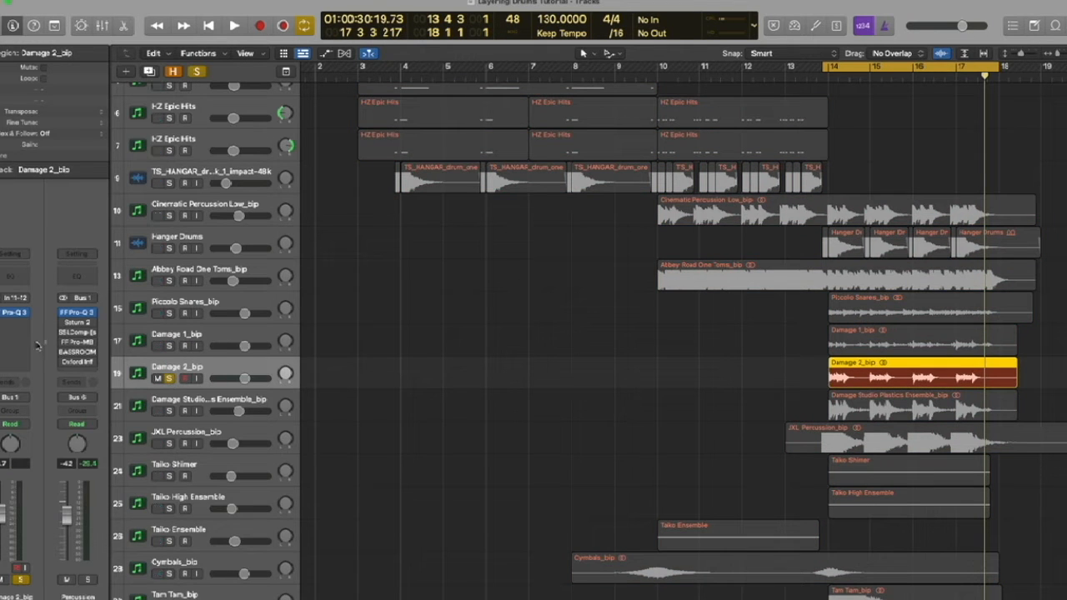
Step: Open the Damage 2 track's Pro-Q 3, compare solo playback with the EQ active and bypassed, and close it
click(15, 314)
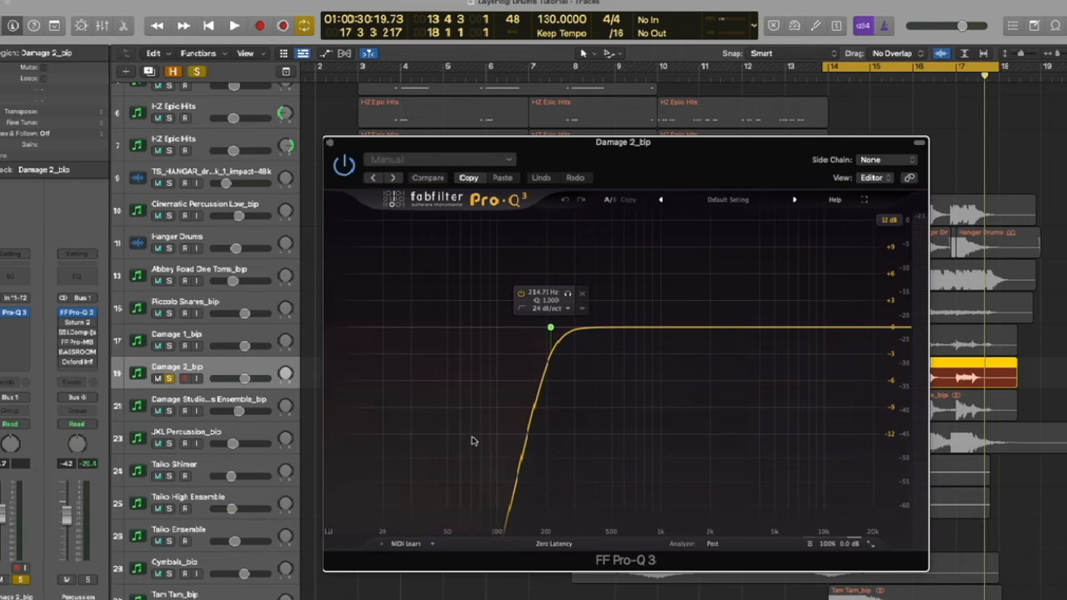
key(space)
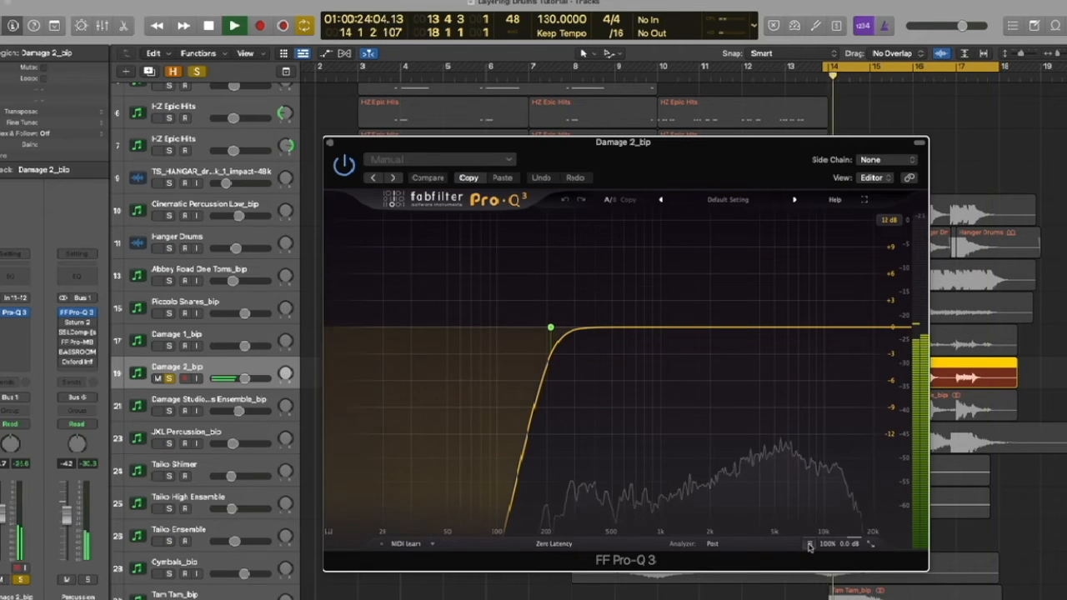
click(809, 543)
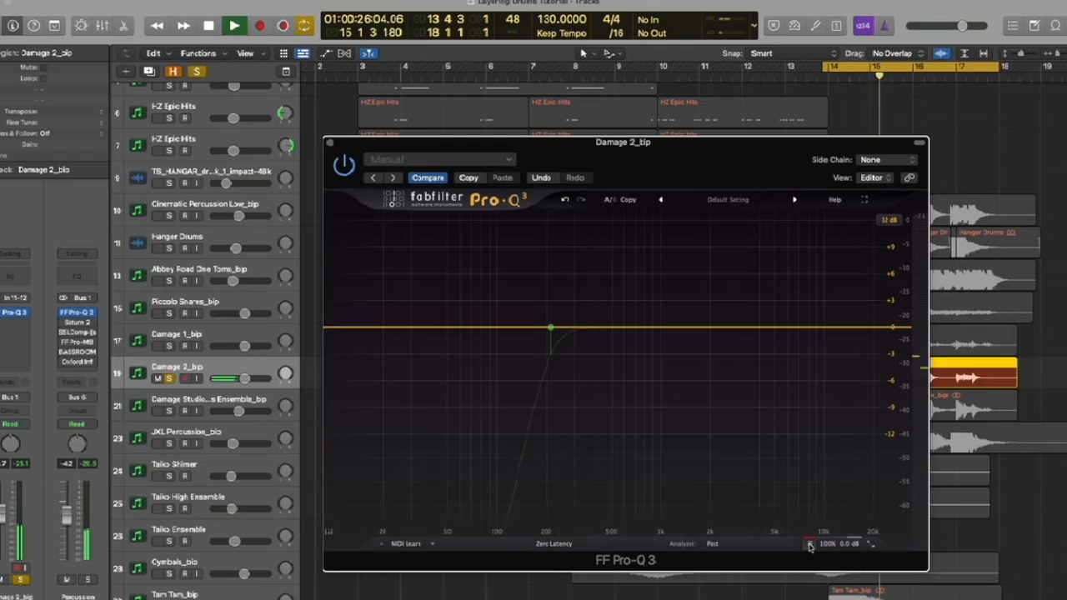
click(809, 544)
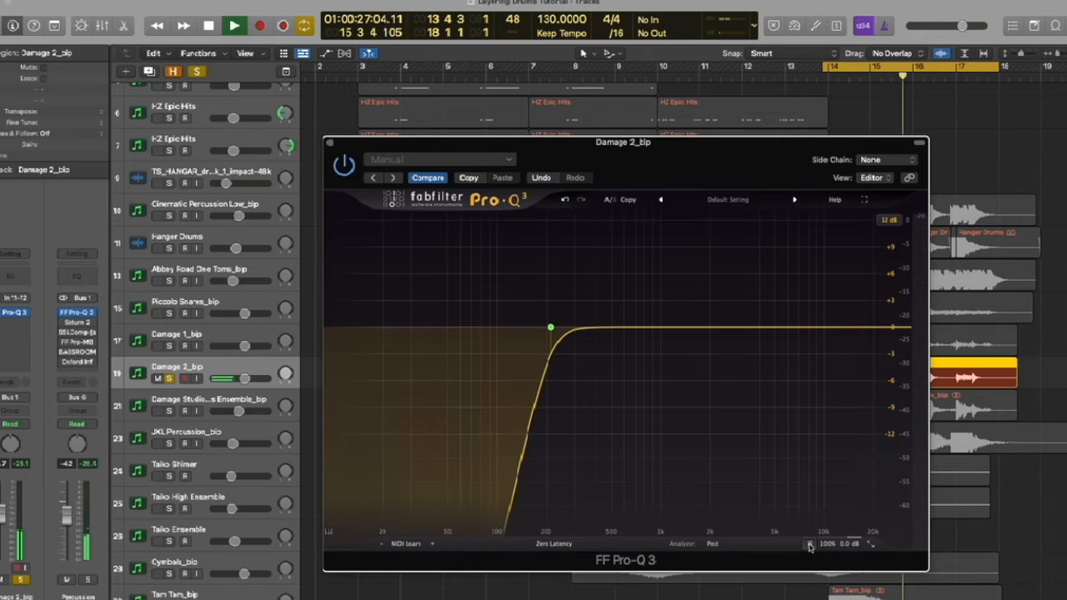
click(329, 145)
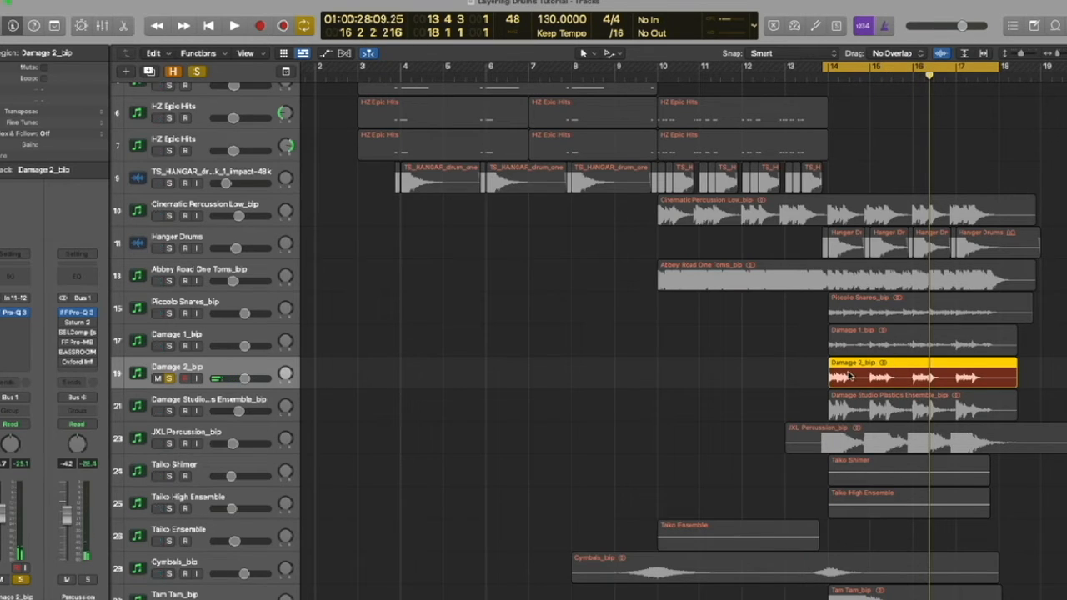
Step: Solo the Damage Studio Plastics Ensemble track in place of Damage 2 and open its Pro-Q 3
scroll(358, 394, down, 2)
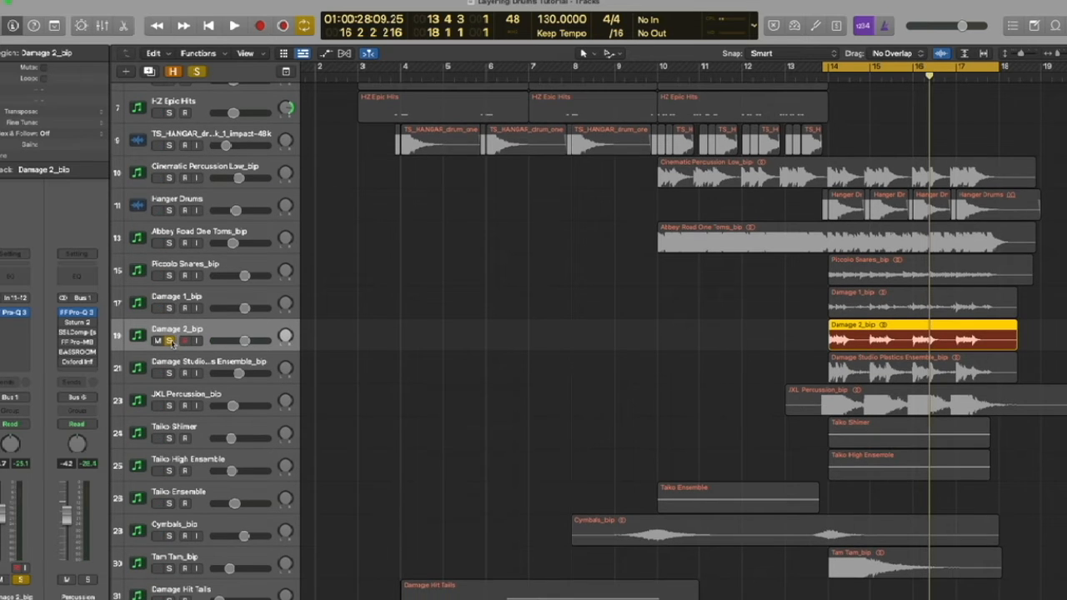
click(171, 342)
click(177, 365)
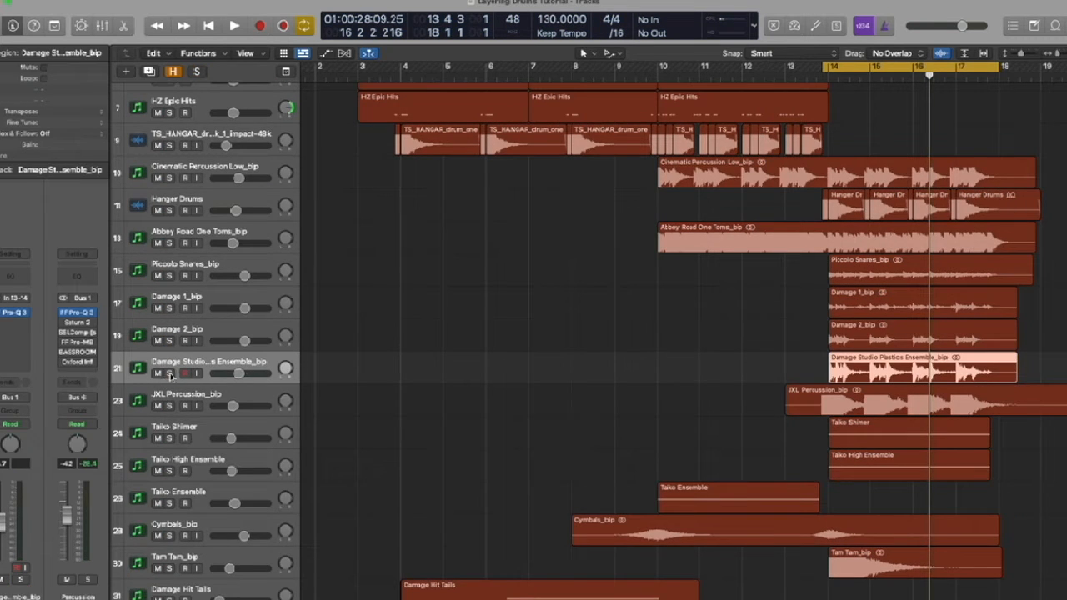
click(169, 373)
click(11, 315)
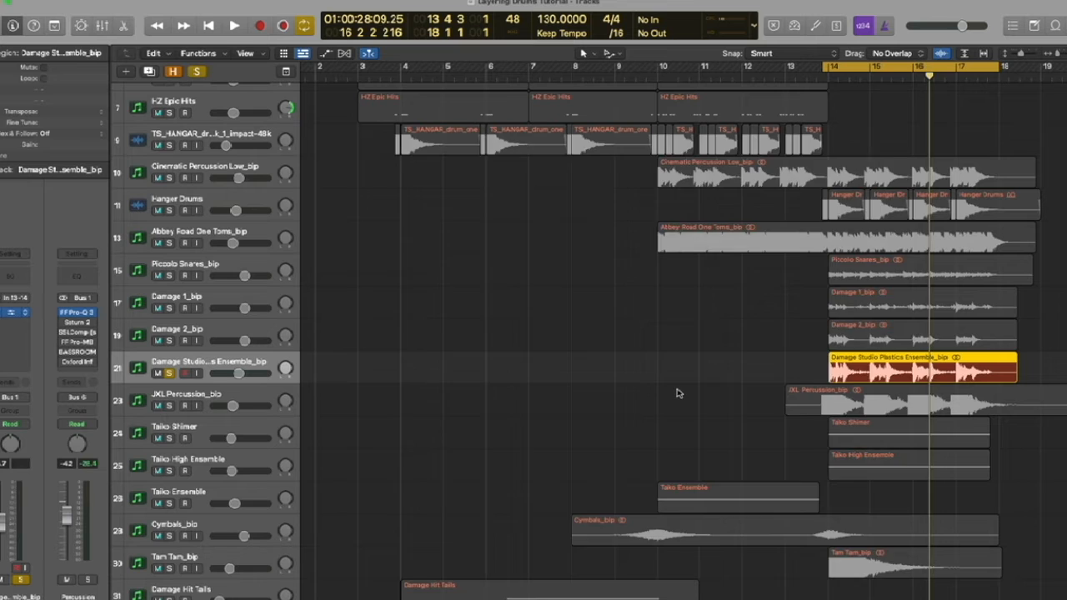
Step: Compare the Damage Studio Plastics Ensemble in solo with its Pro-Q 3 active and bypassed, and close the equalizer
key(space)
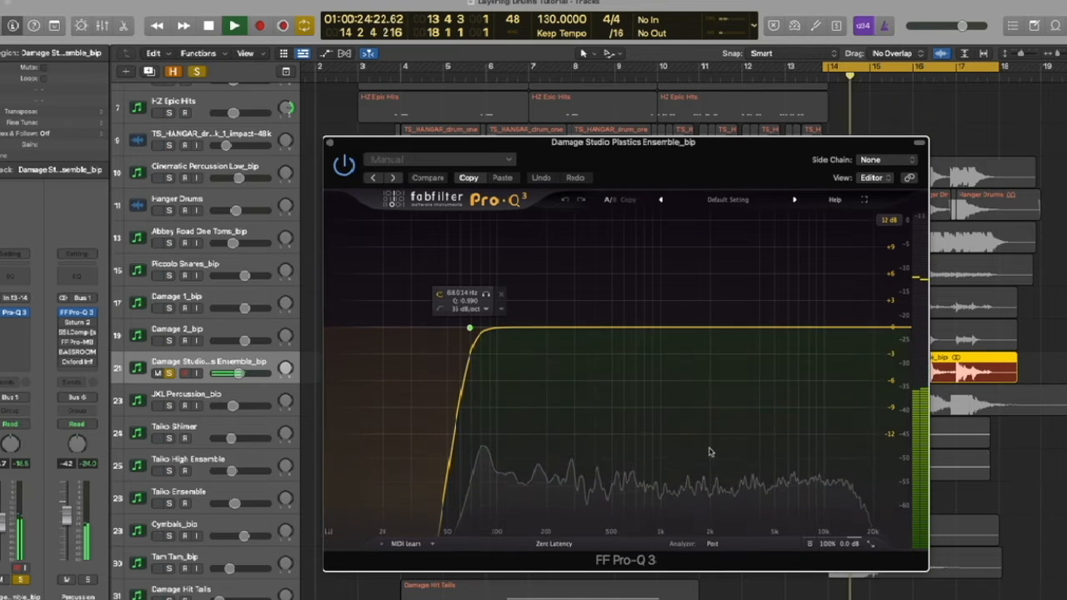
click(811, 545)
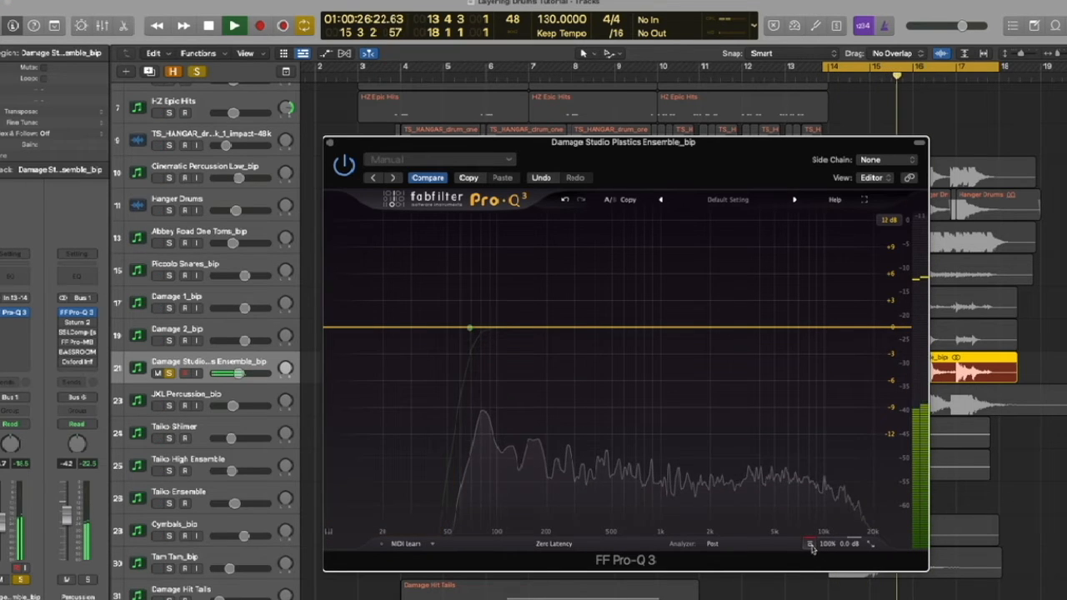
click(809, 545)
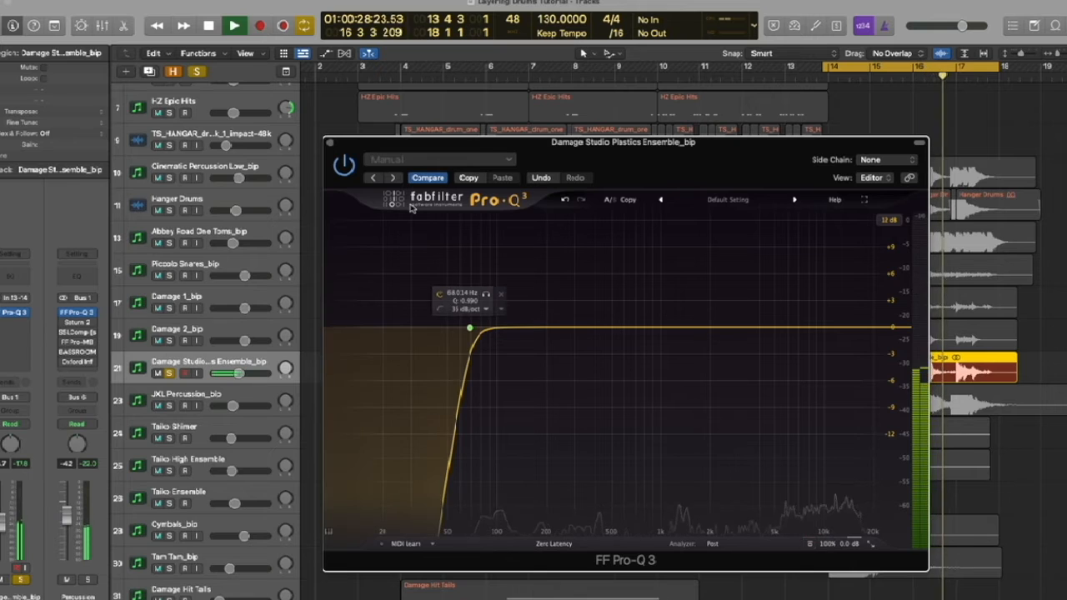
click(330, 144)
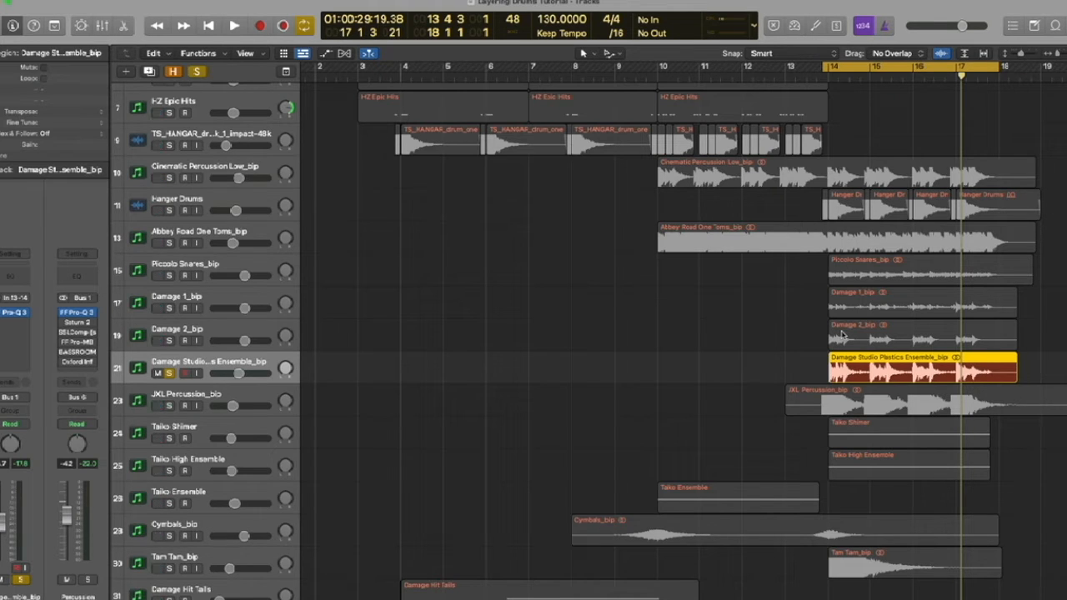
Step: Solo the JXL Percussion_bip track in place of Damage Studio Plastics Ensemble and open its Pro-Q 3
click(169, 372)
click(170, 405)
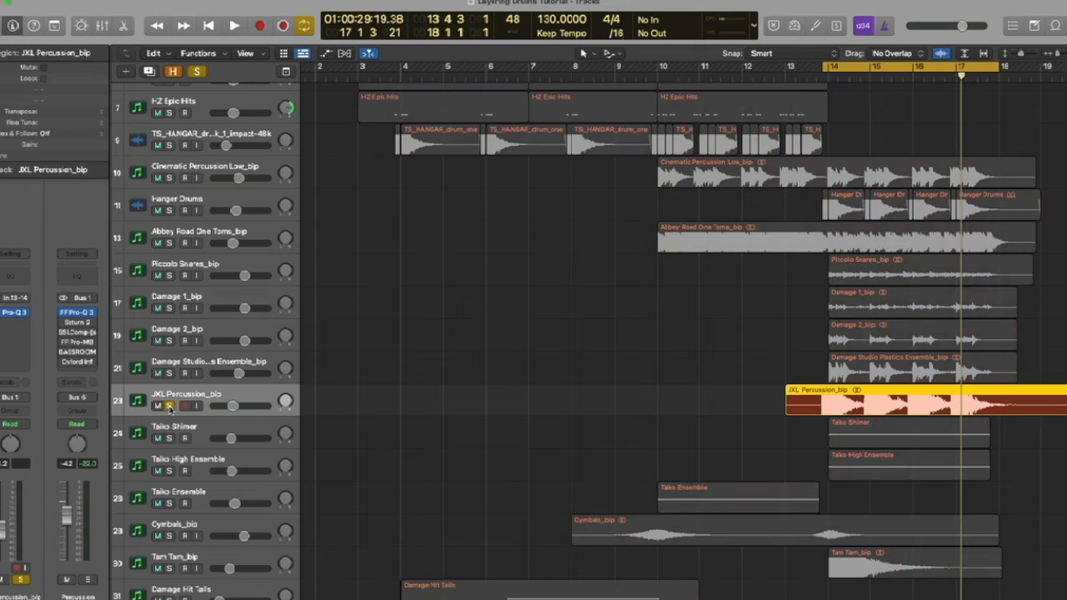
click(12, 312)
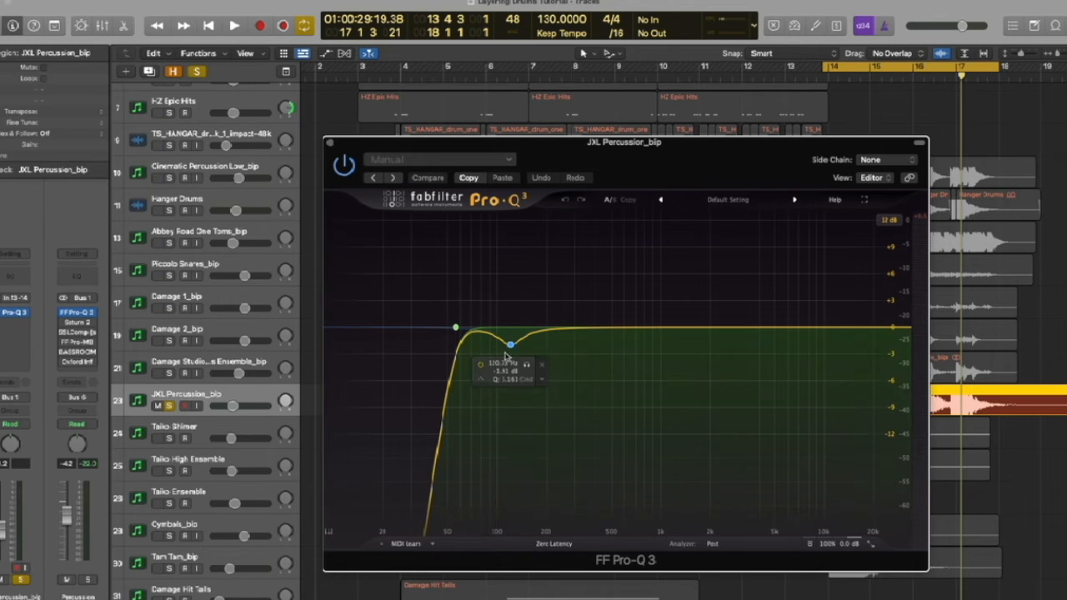
Step: Play the soloed JXL Percussion_bip track with its Pro-Q 3 active and bypassed, and close the equalizer
key(space)
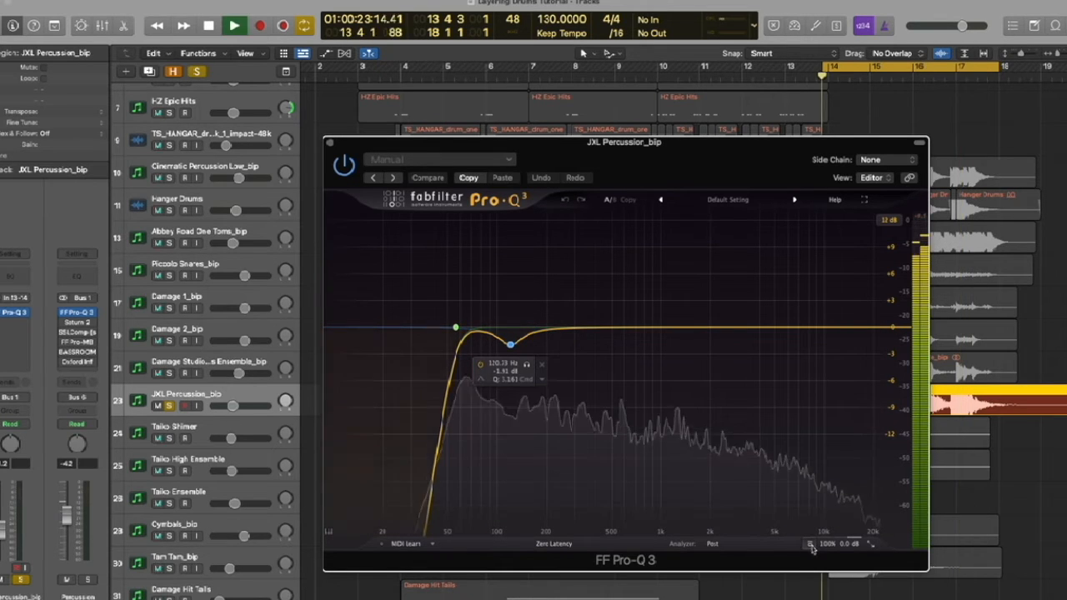
click(810, 543)
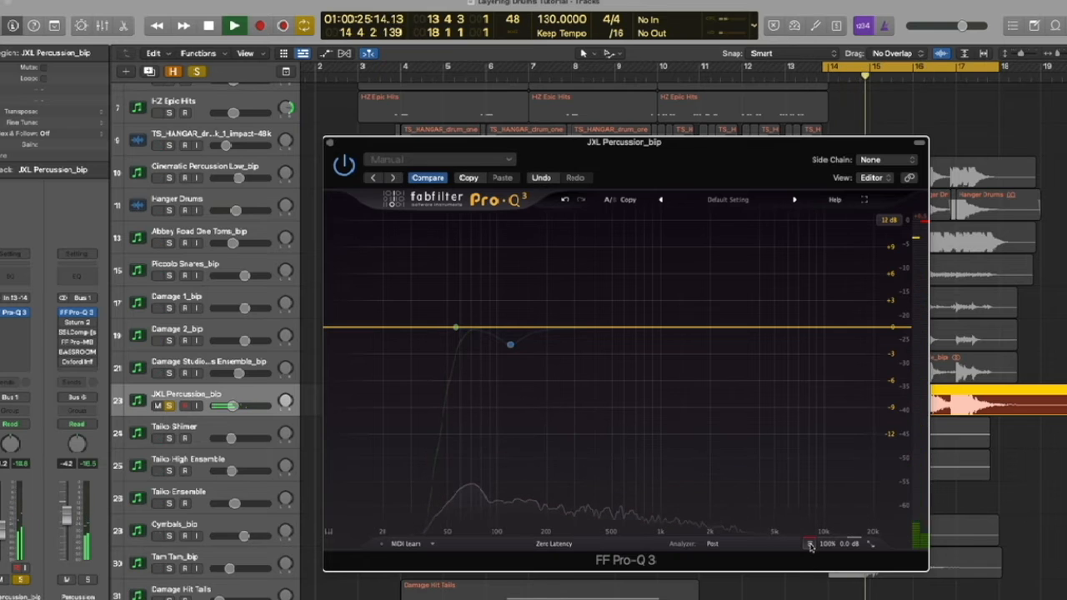
click(810, 544)
key(space)
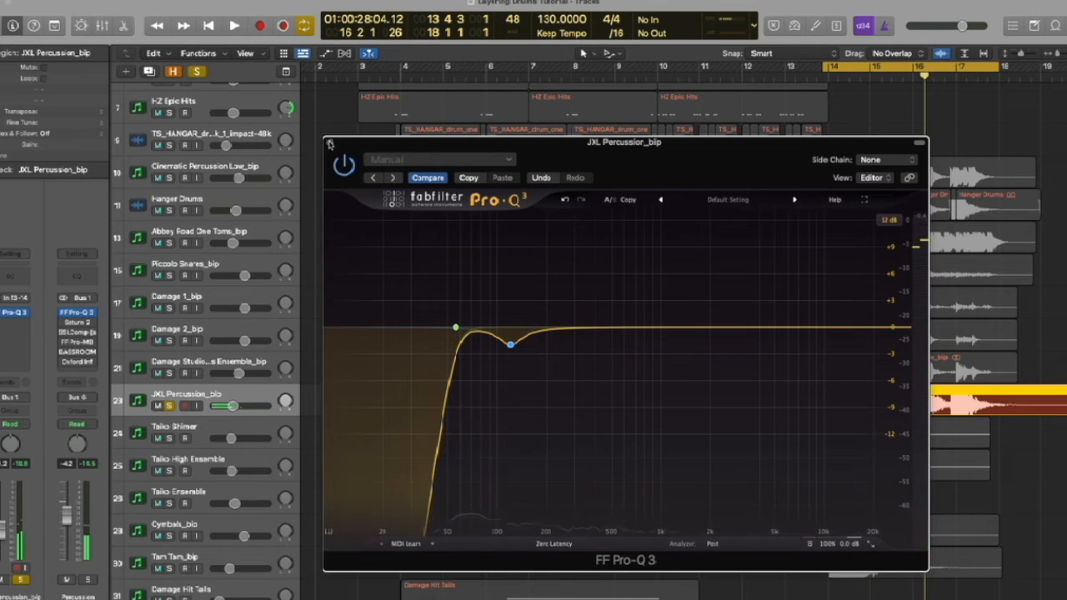
click(329, 143)
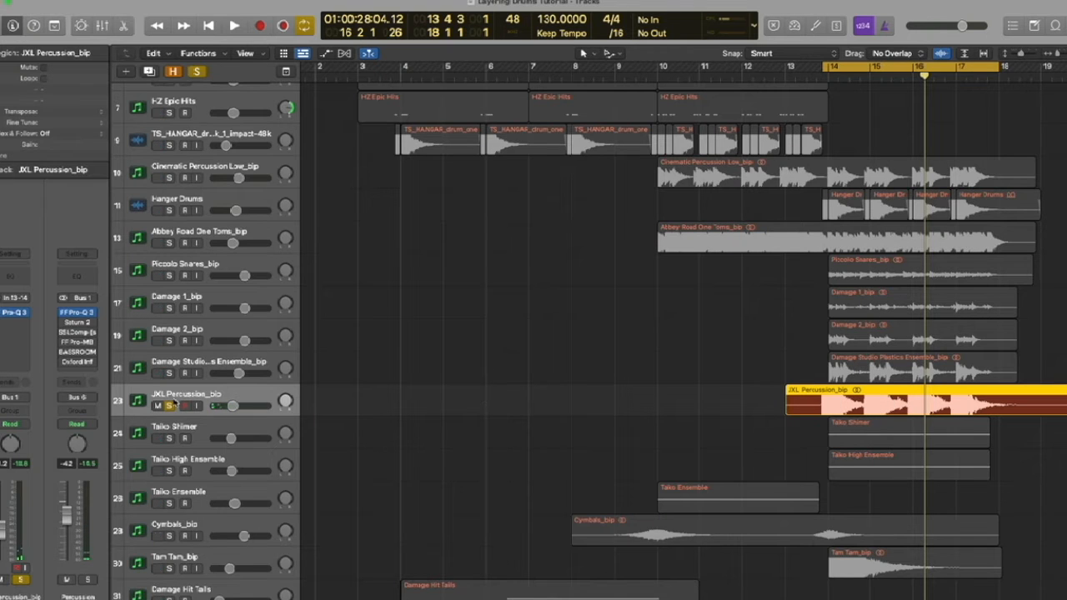
Step: Turn off solo on JXL Percussion_bip, select the Taiko Ensemble track and open its Pro-Q 3
click(169, 406)
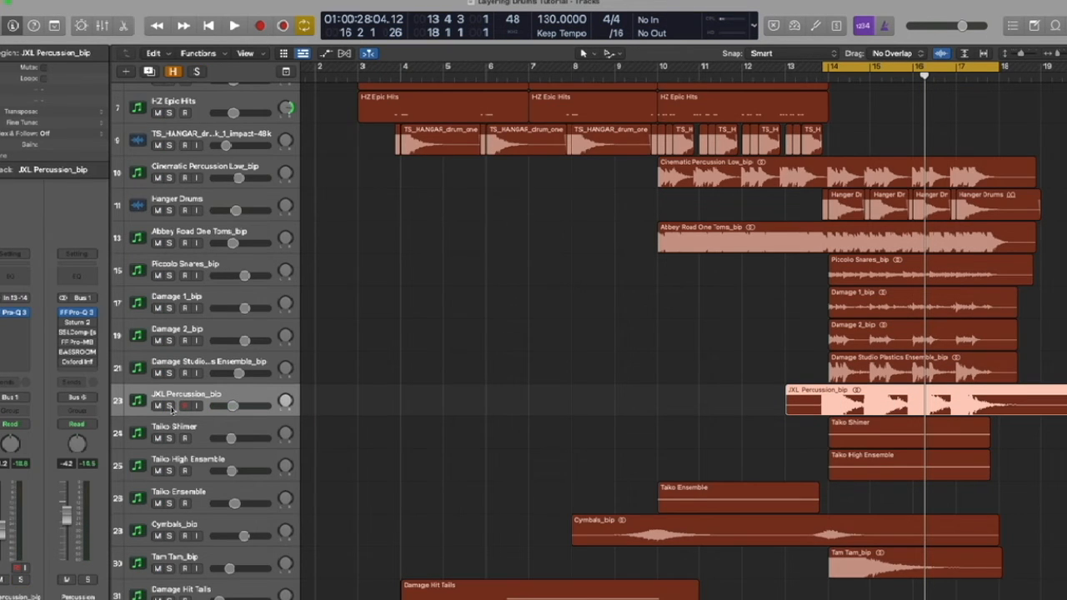
scroll(173, 409, down, 2)
click(194, 460)
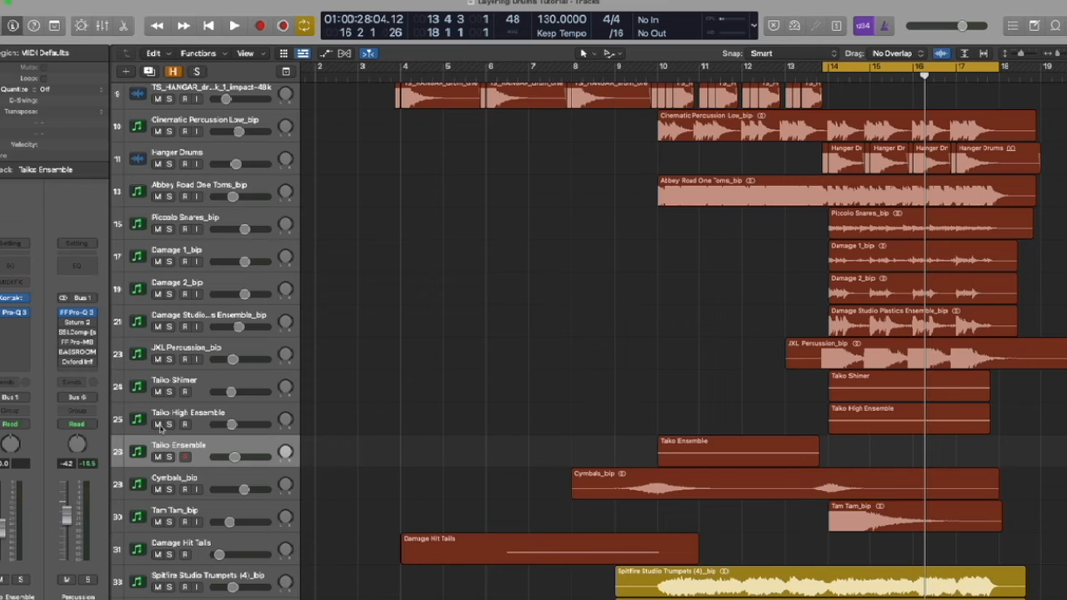
click(11, 314)
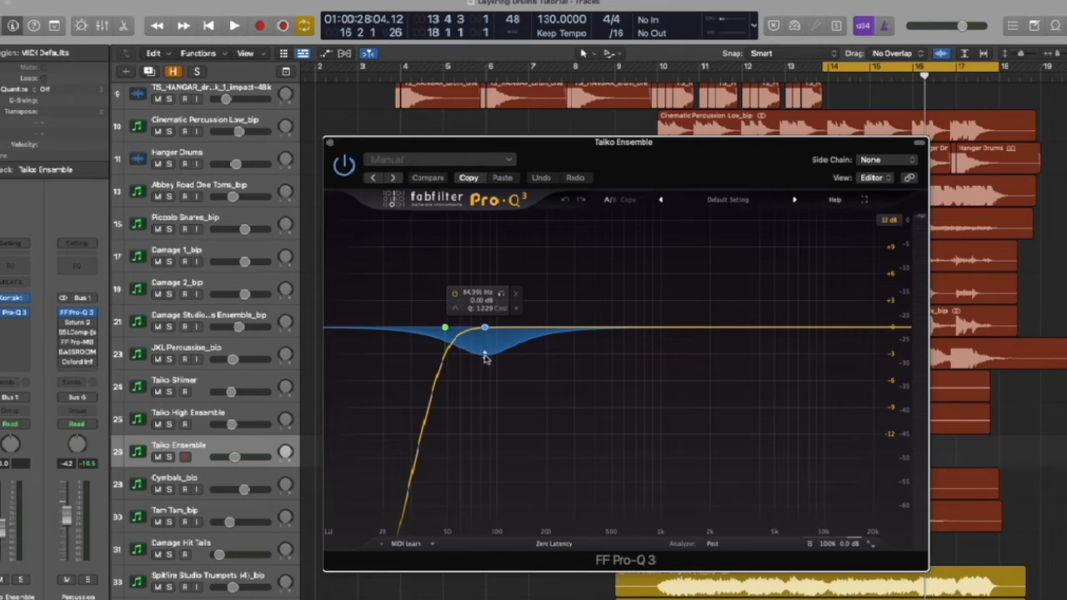
Step: Solo the Taiko Ensemble looped over bars 10 to 14, compare its Pro-Q 3 active and bypassed, and end the solo
key(s)
key(space)
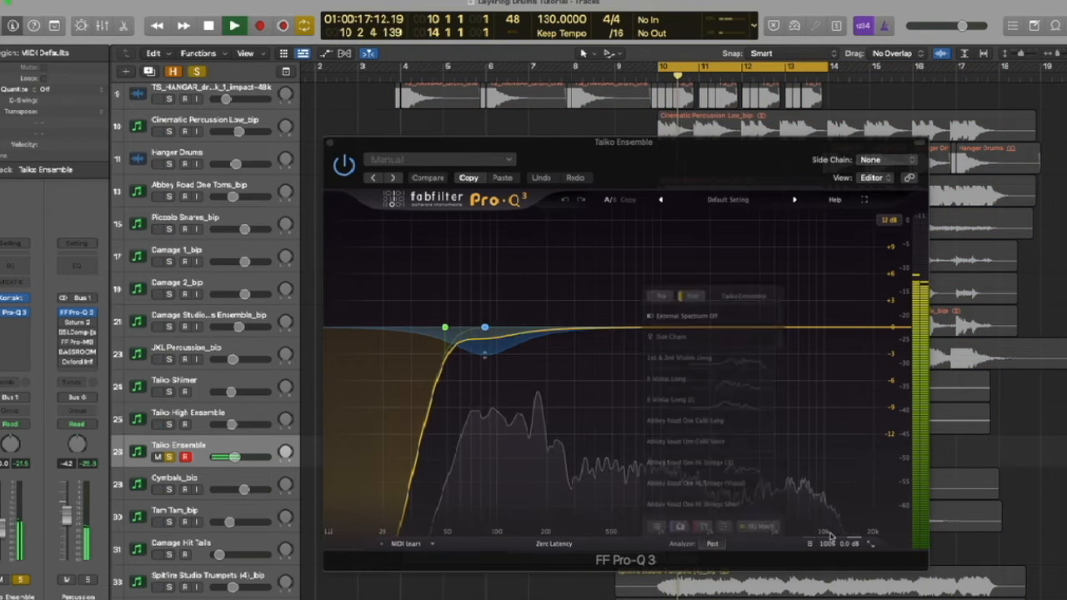
click(809, 545)
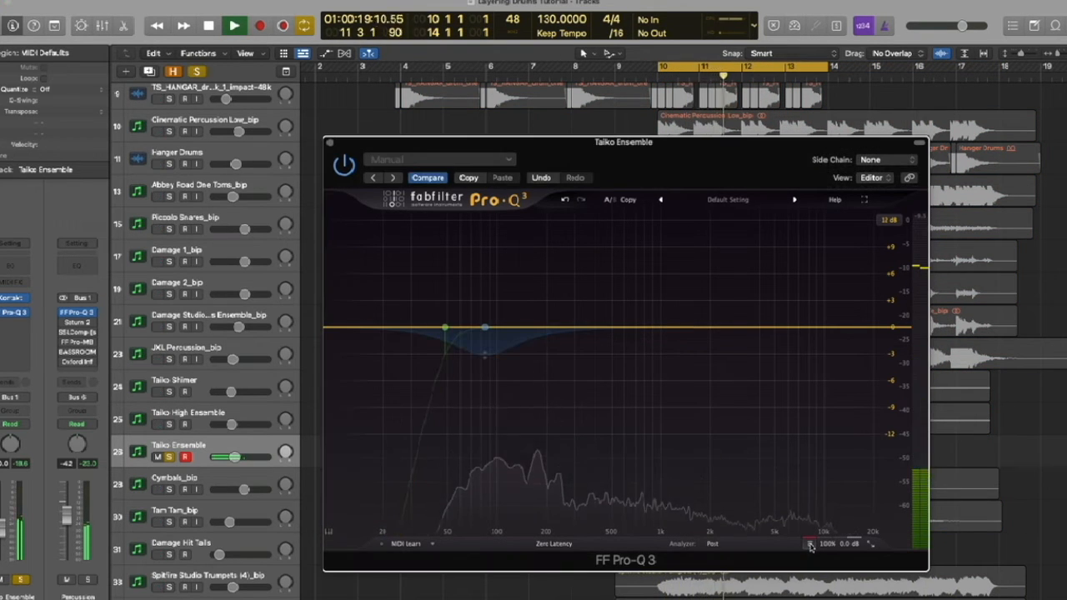
click(810, 544)
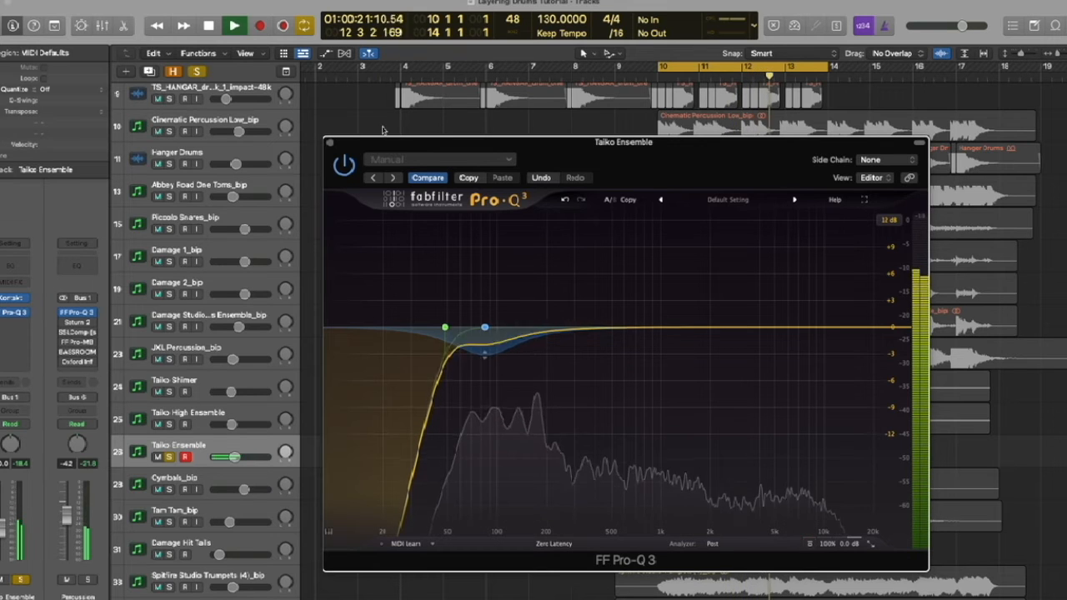
key(space)
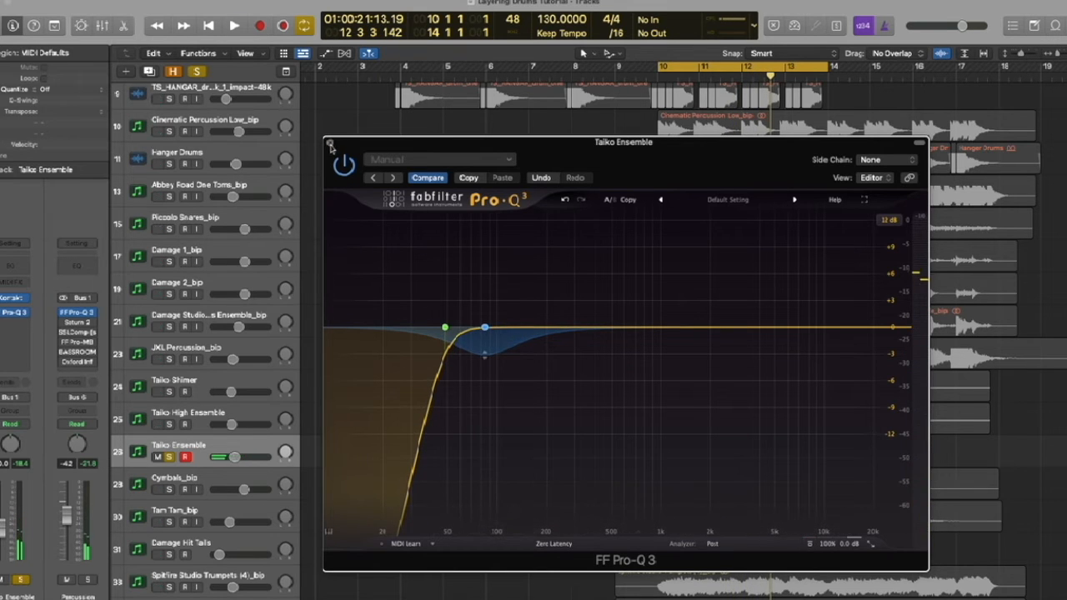
click(329, 144)
click(170, 457)
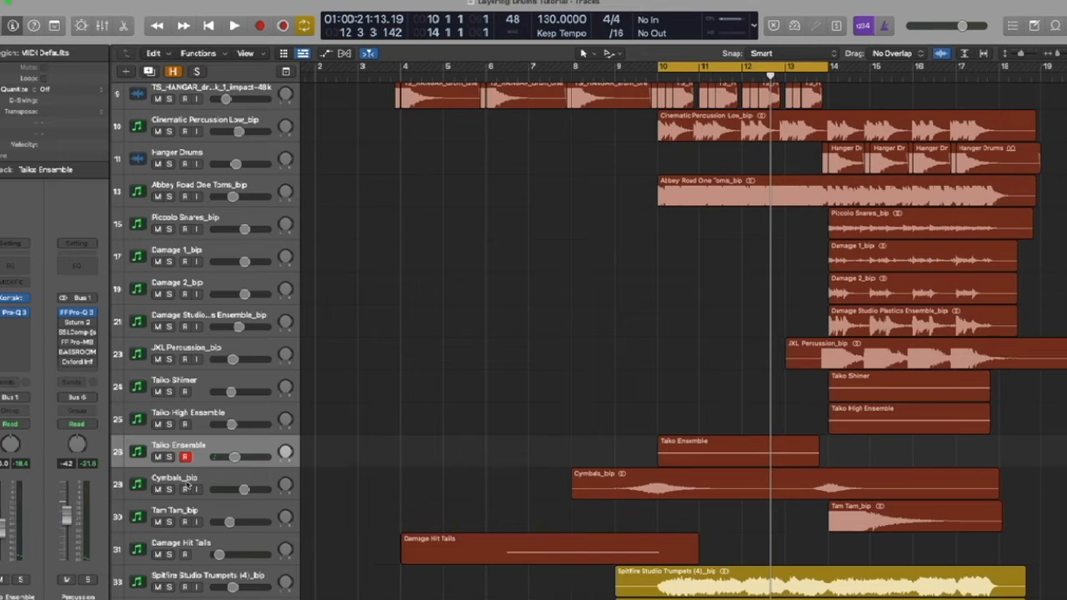
Step: Select the Cymbals_bip track, reduce the track heights to fit all percussion, and move the cycle range to bars 14 to 18
click(190, 478)
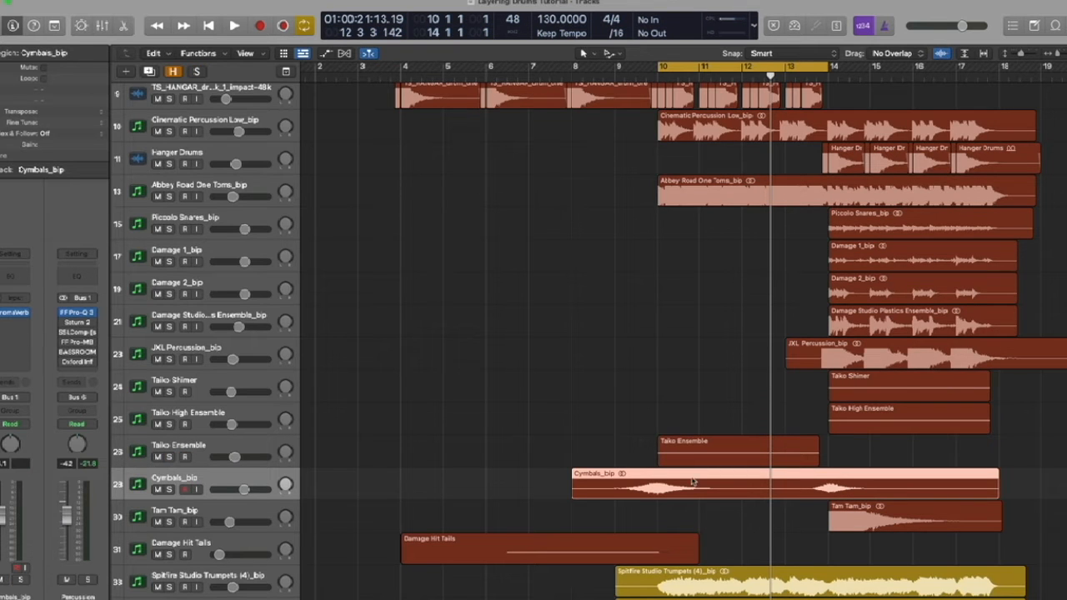
scroll(499, 391, up, 2)
key(super+Up)
key(super+Up)
scroll(499, 391, up, 1)
key(shift+super+period)
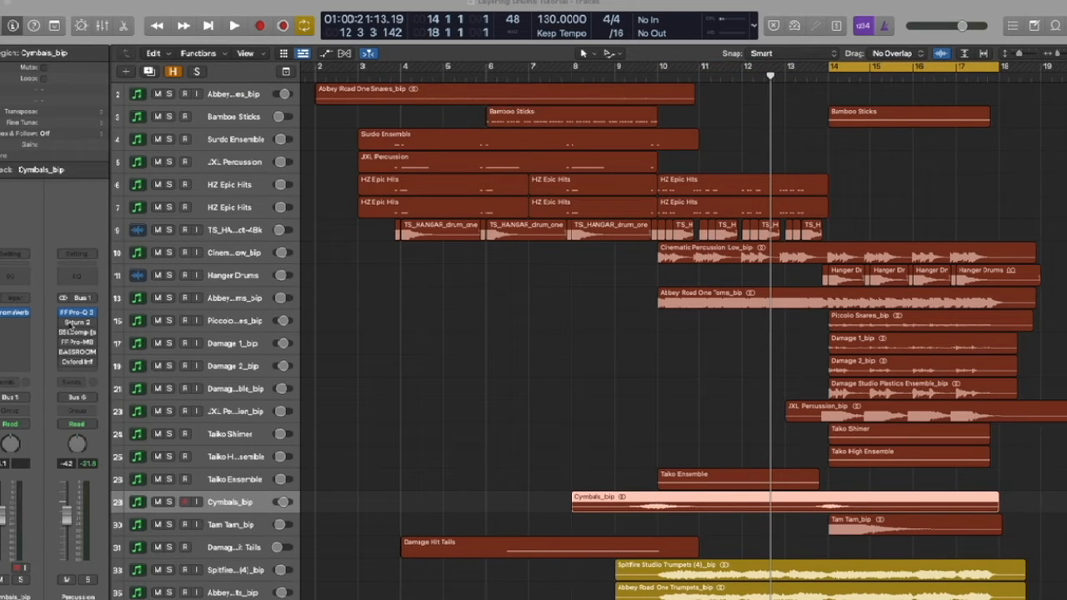
Step: Enable Saturn 2 on the Percussion bus and compare looped playback with its saturation bypassed and active
click(63, 323)
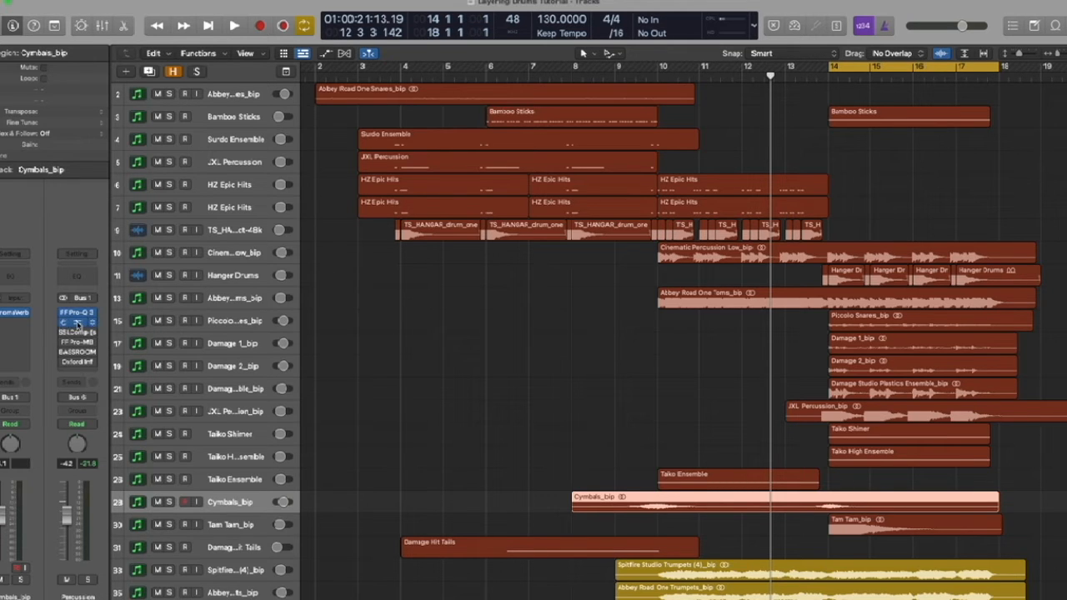
click(76, 323)
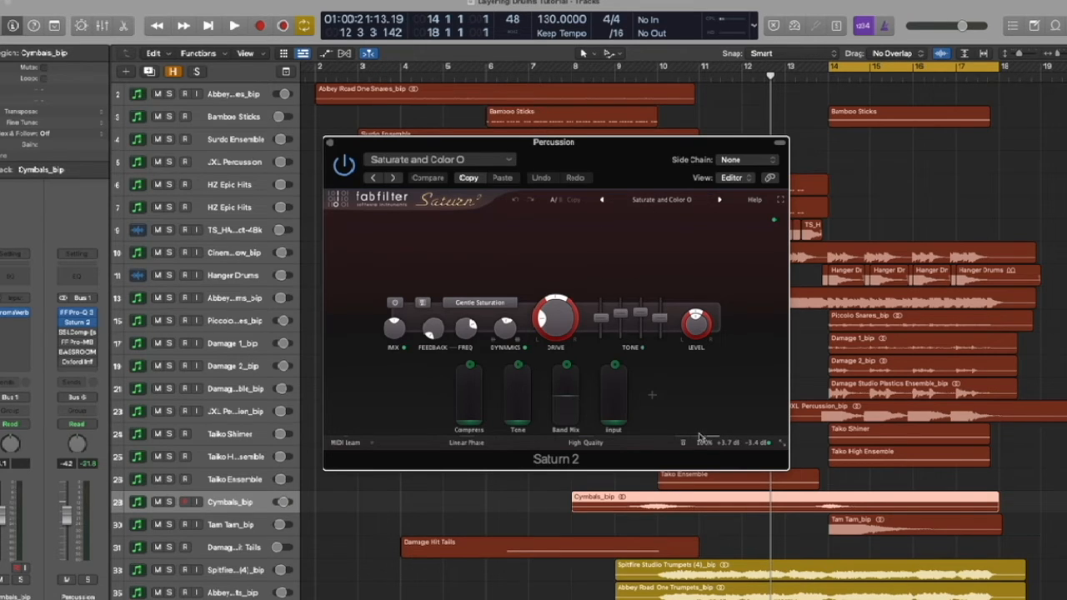
mouse_move(685, 444)
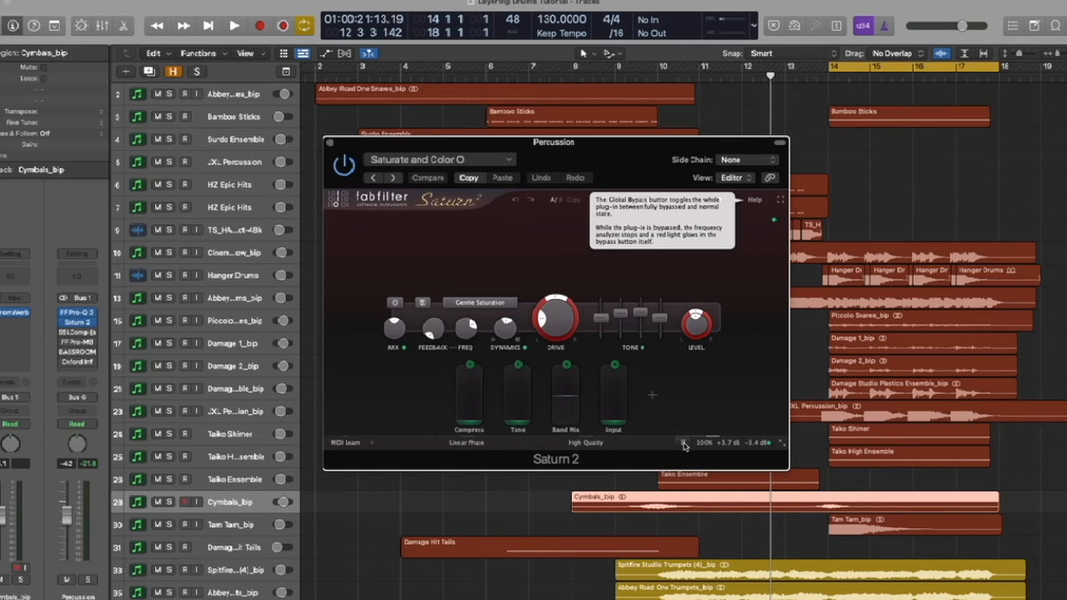
click(683, 446)
key(space)
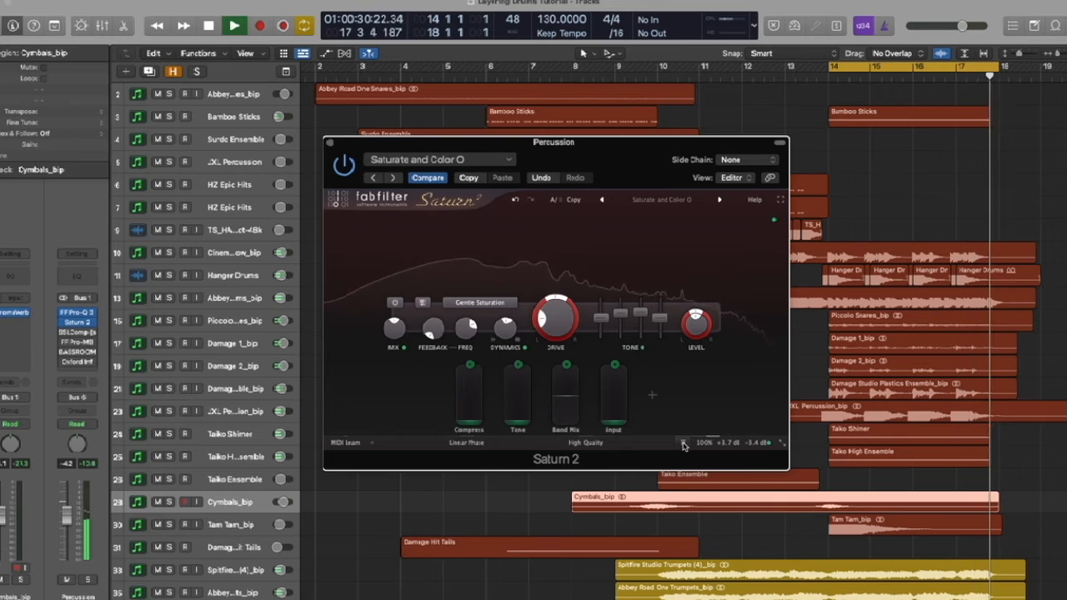
key(space)
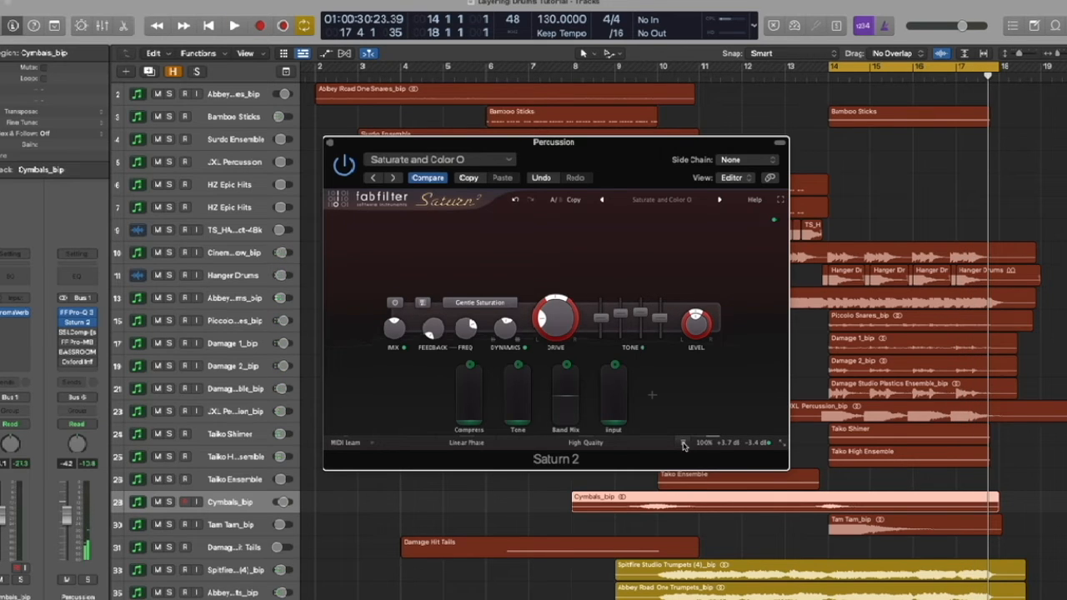
click(330, 142)
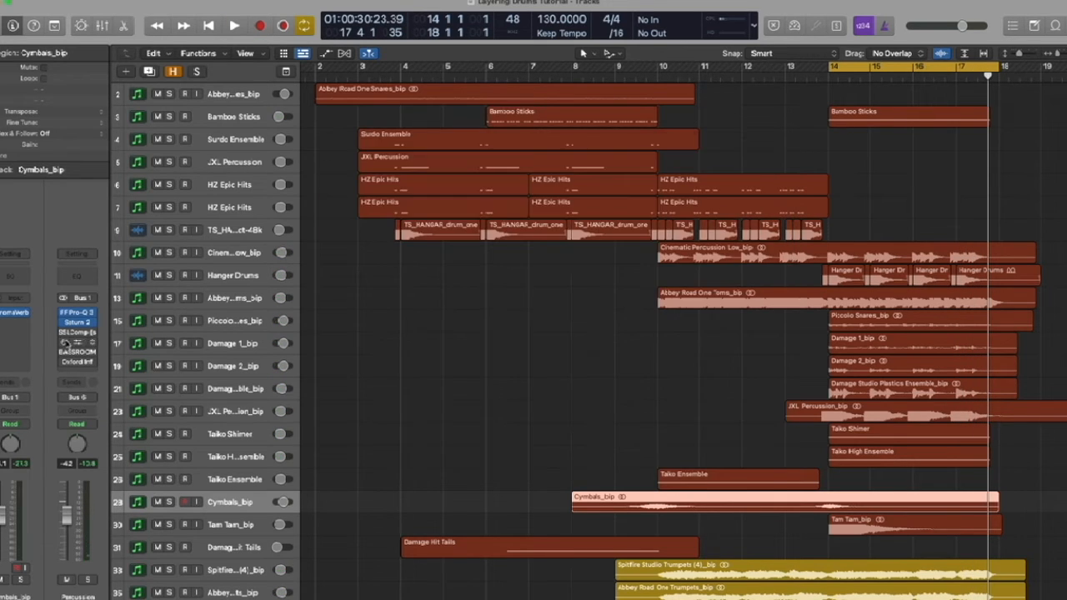
Step: Enable SSLComp on the Percussion bus, compare looped playback with the compressor switched in and out, and close its window
click(80, 331)
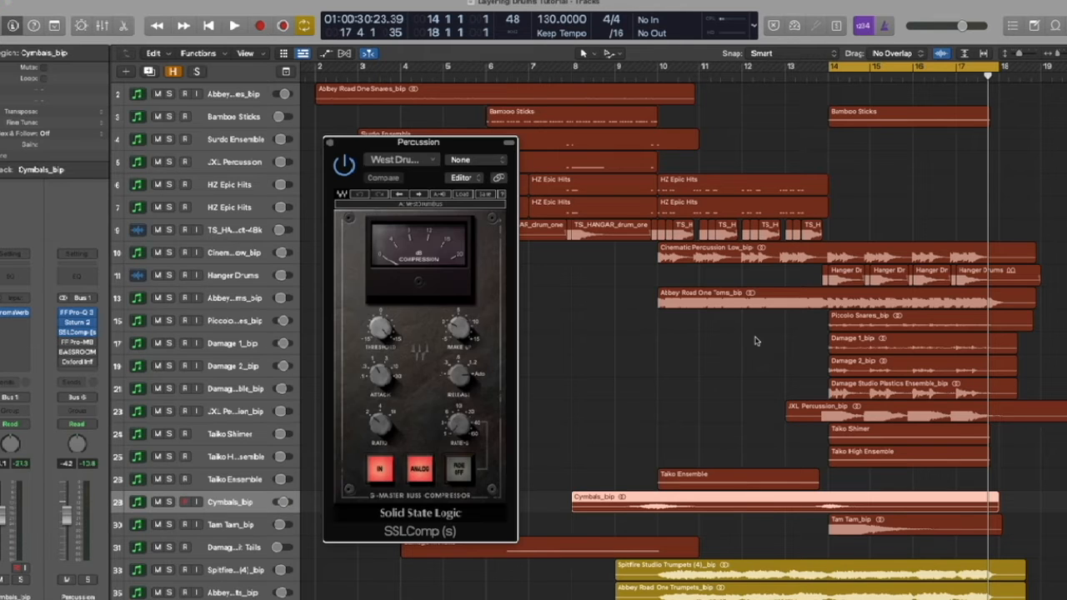
drag(437, 150, 505, 127)
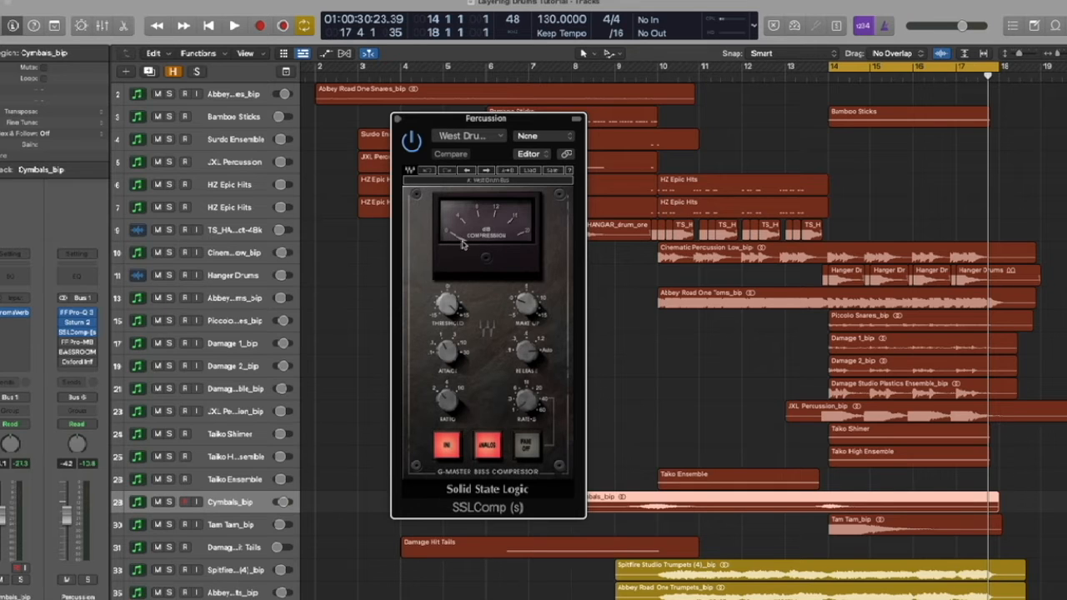
key(space)
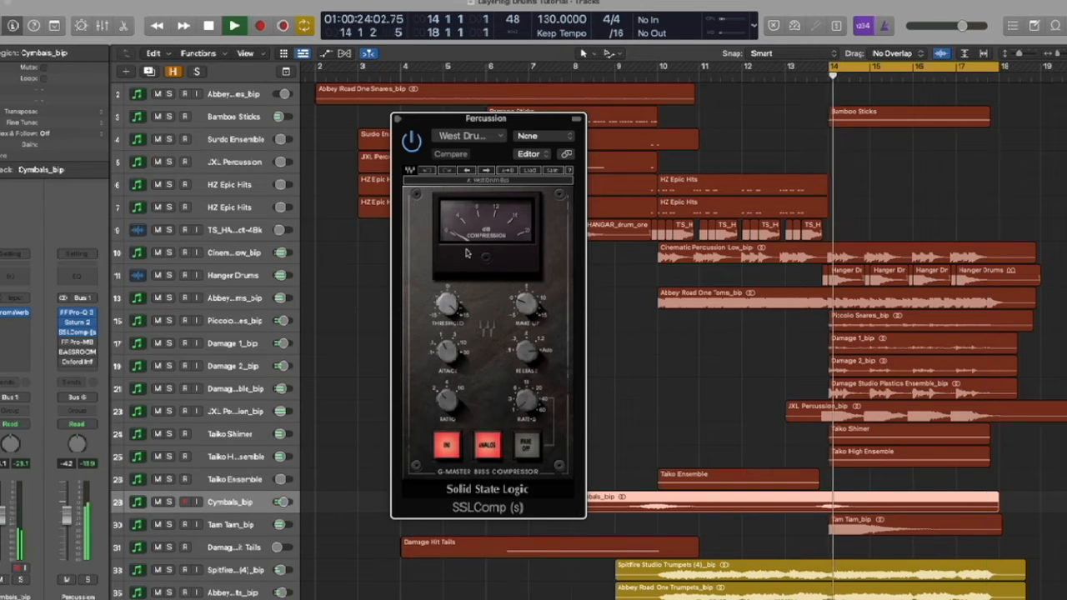
click(447, 446)
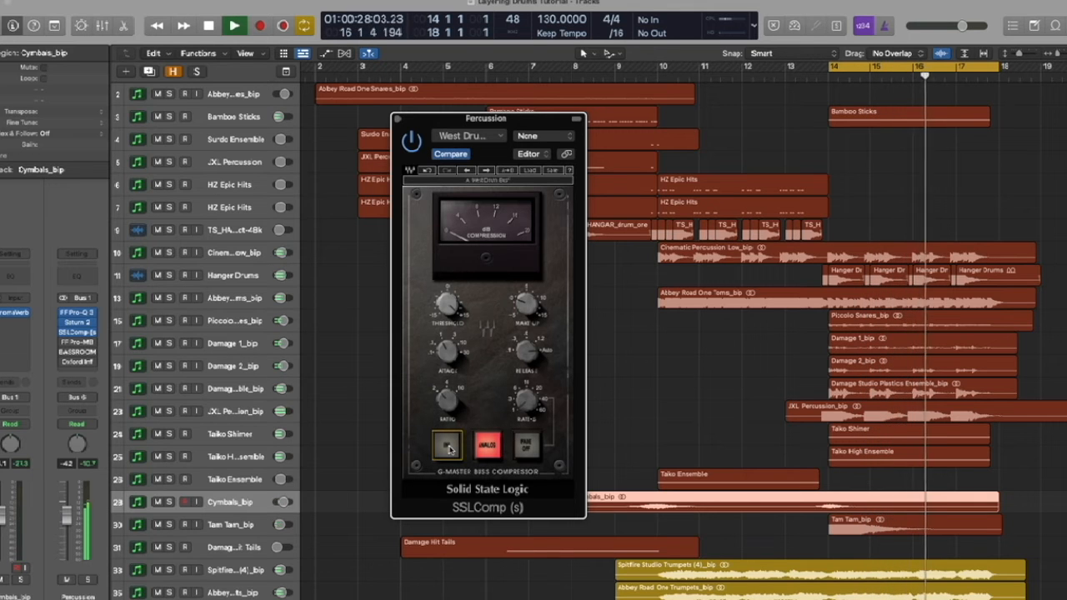
click(447, 446)
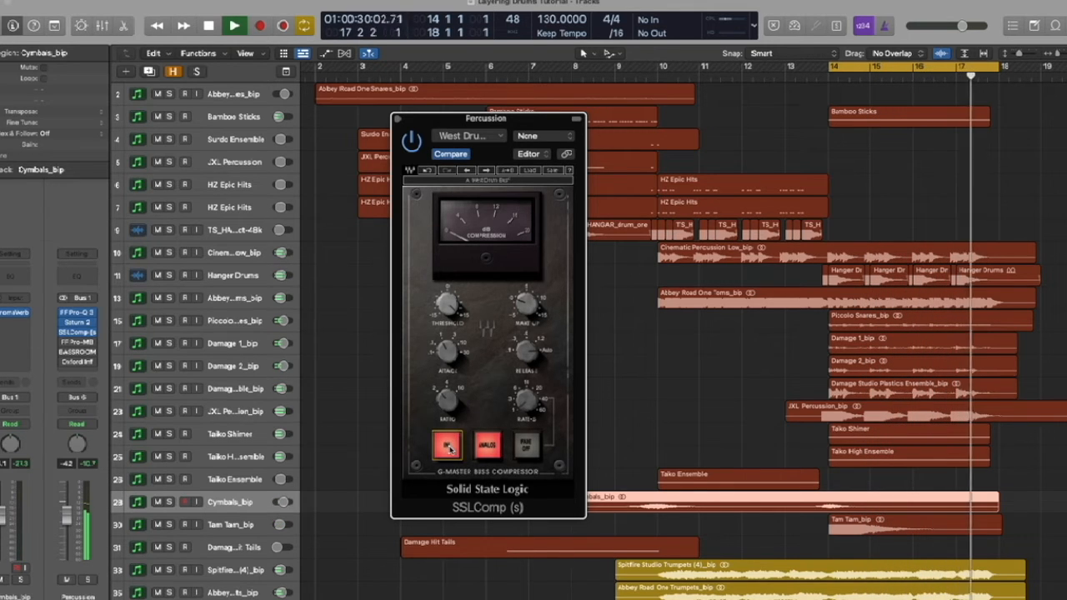
click(447, 446)
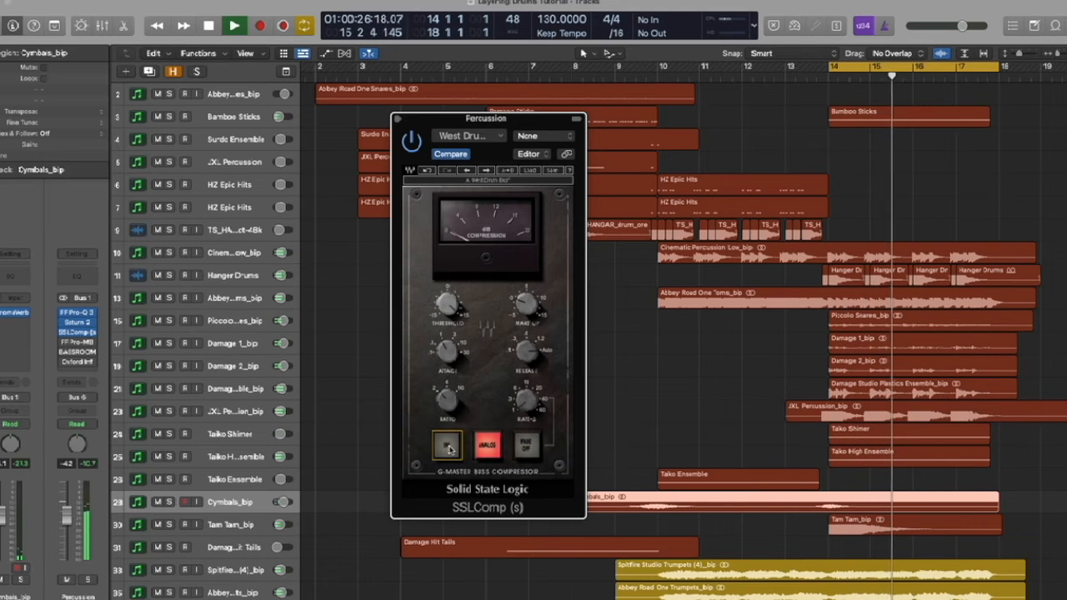
click(447, 446)
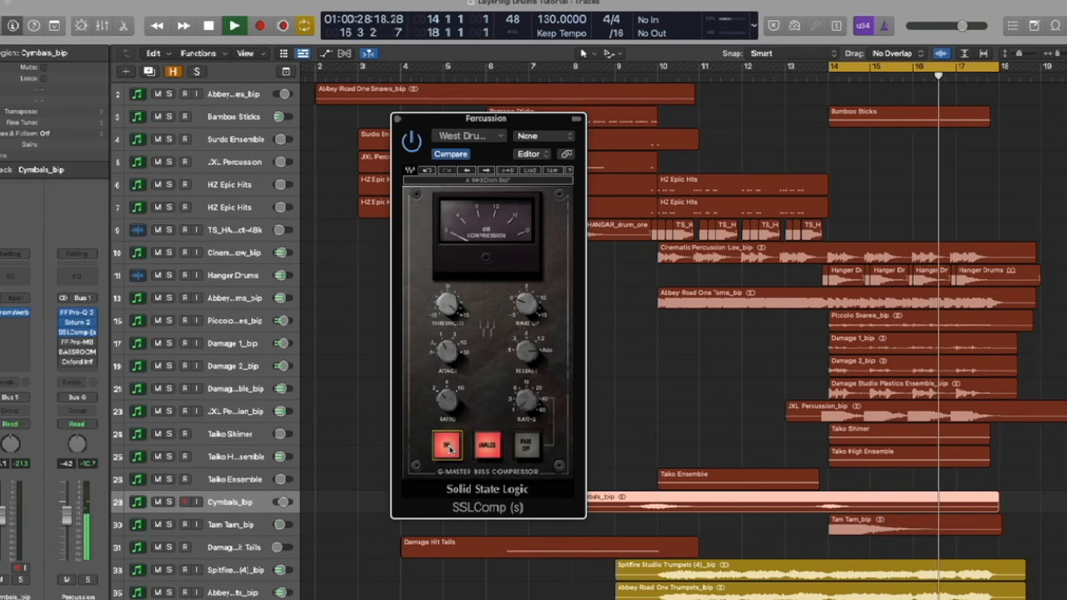
key(space)
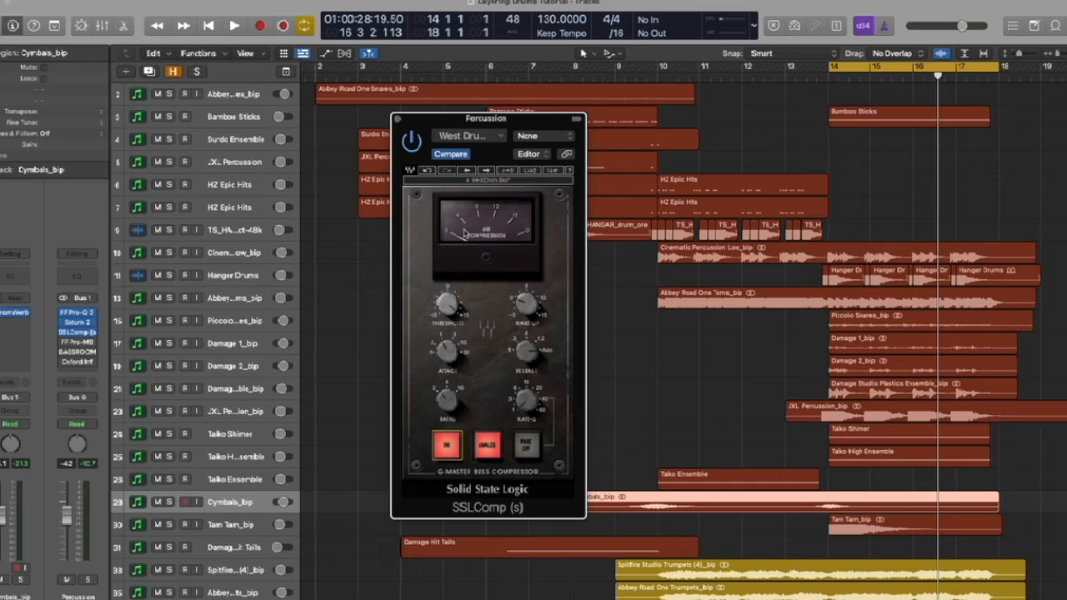
mouse_move(473, 348)
key(super+w)
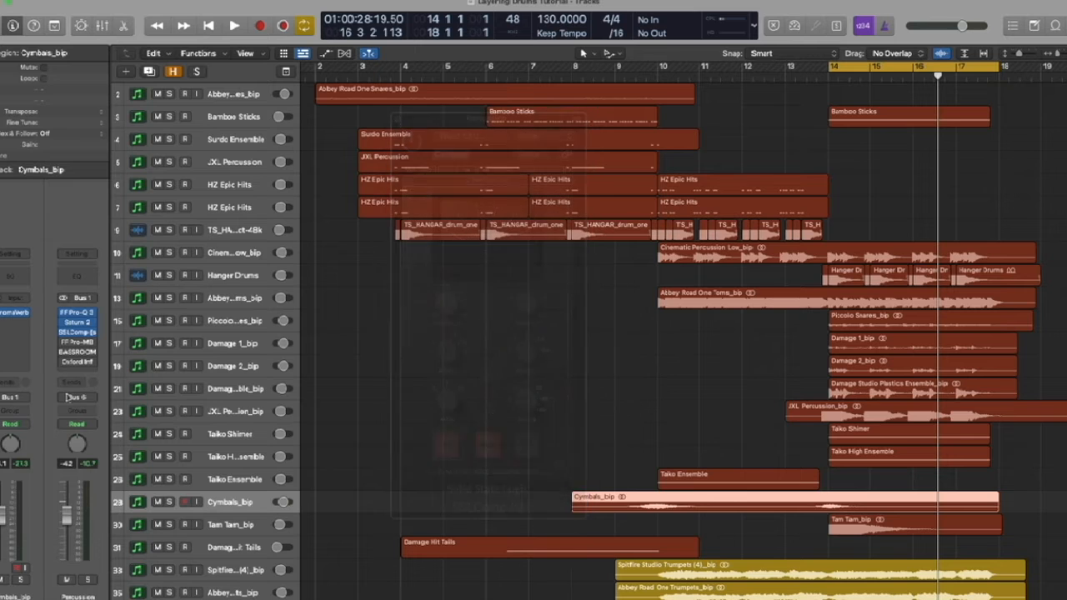
Step: Enable Pro-MB on the Percussion bus and compare looped playback with the multiband processing bypassed and active
click(76, 343)
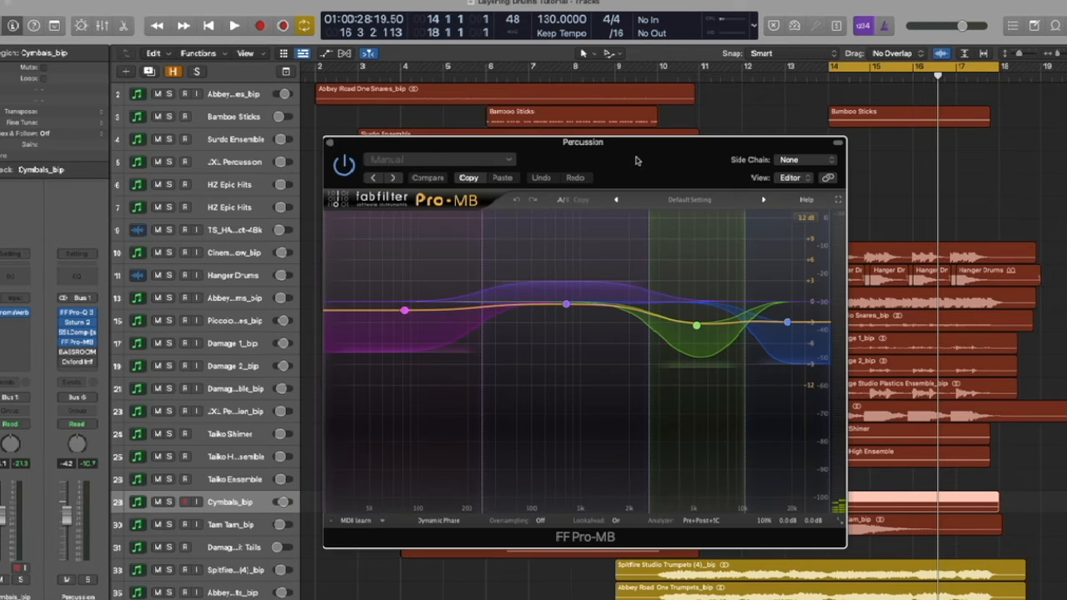
drag(635, 160, 572, 134)
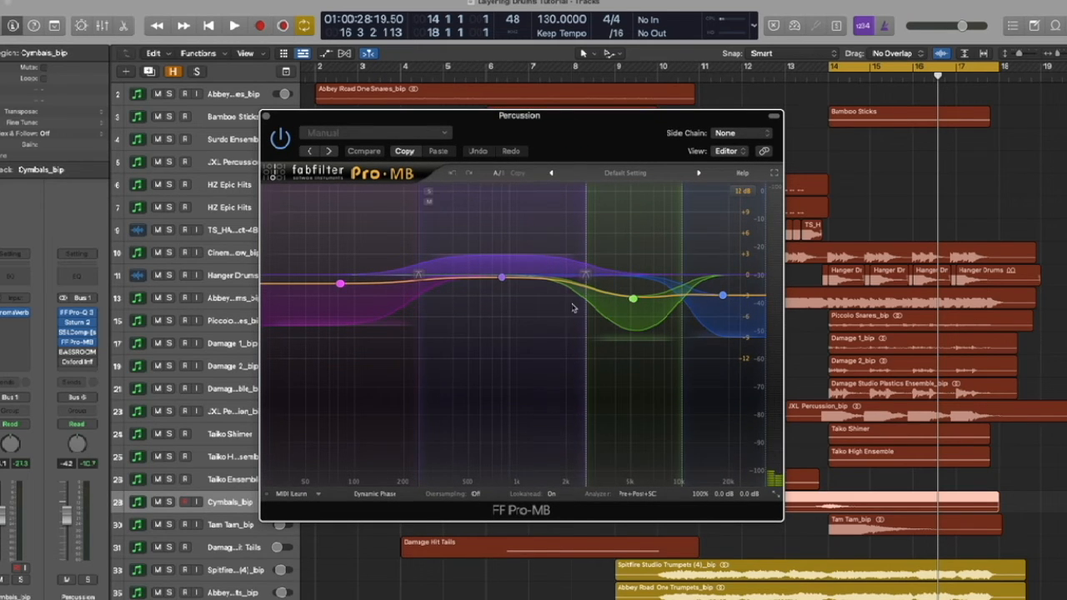
click(281, 139)
key(space)
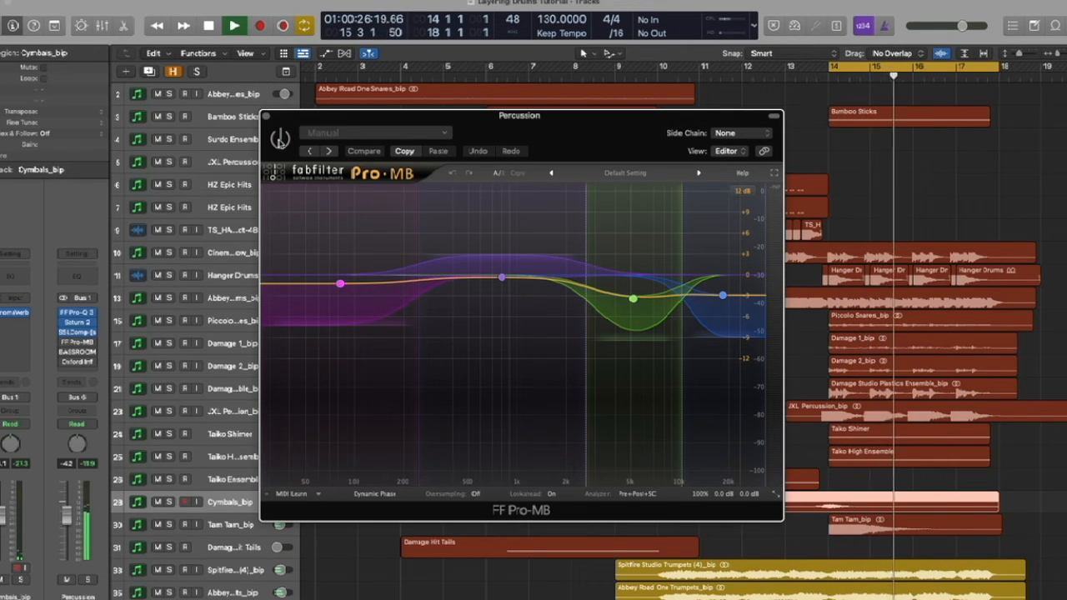
click(281, 139)
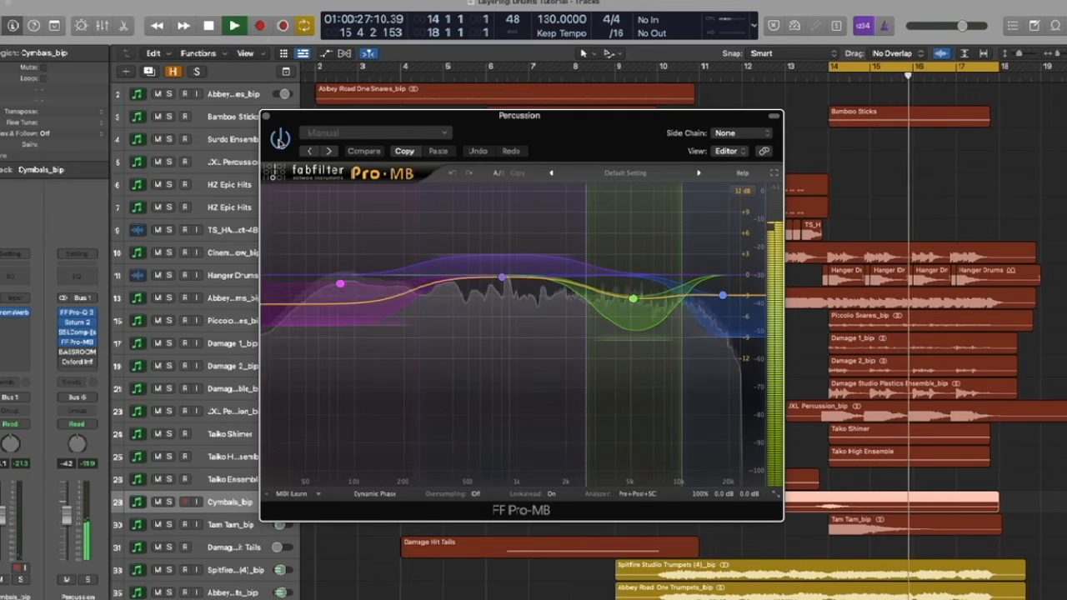
key(space)
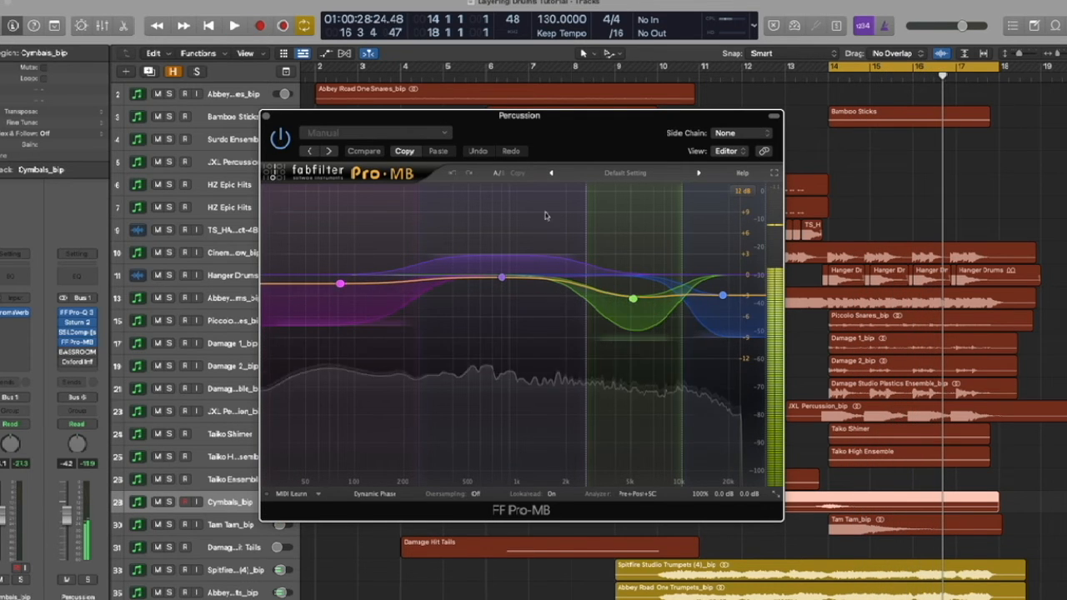
Step: Examine the gain and frequency of the individual Pro-MB bands on the Percussion bus
mouse_move(503, 278)
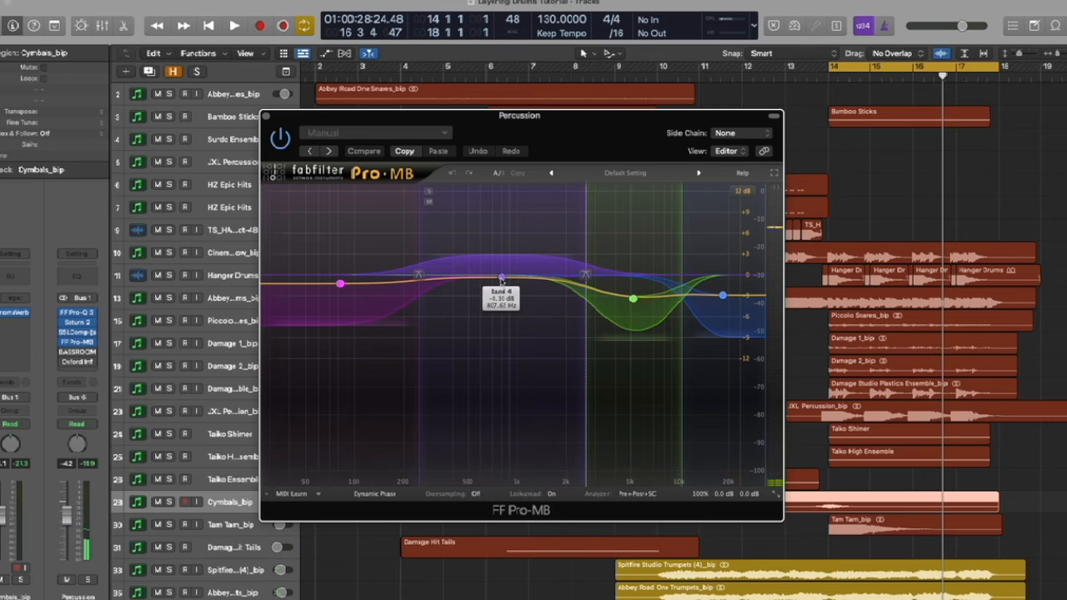
mouse_move(339, 285)
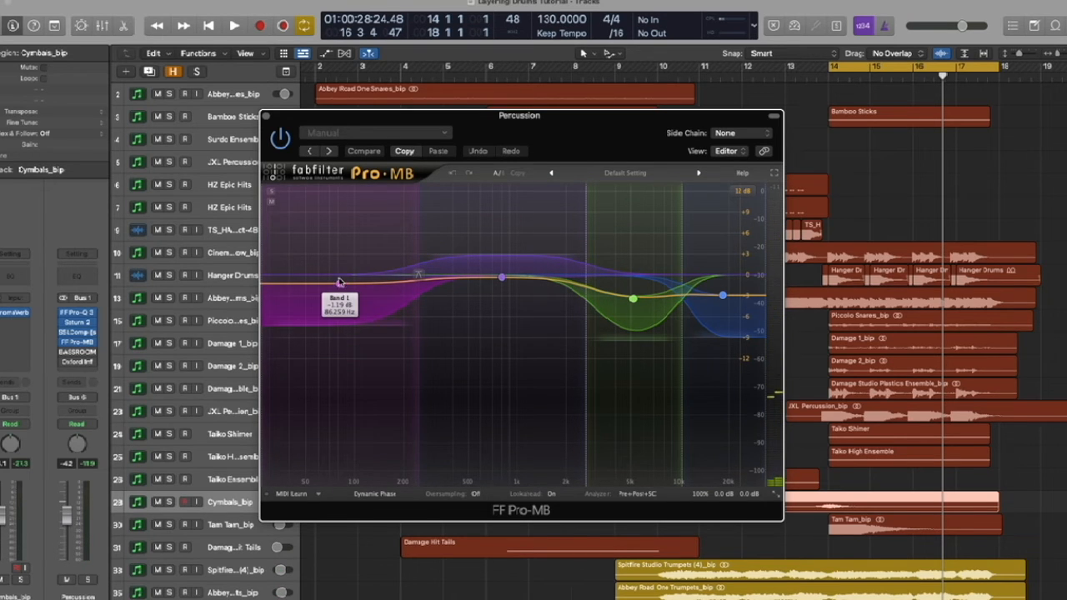
mouse_move(634, 298)
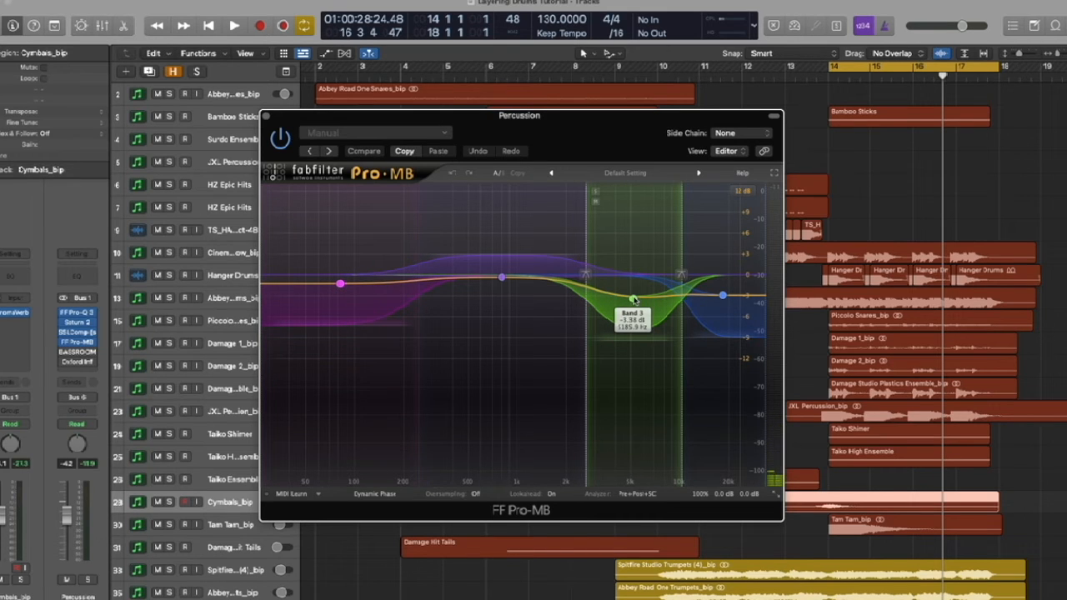
mouse_move(723, 296)
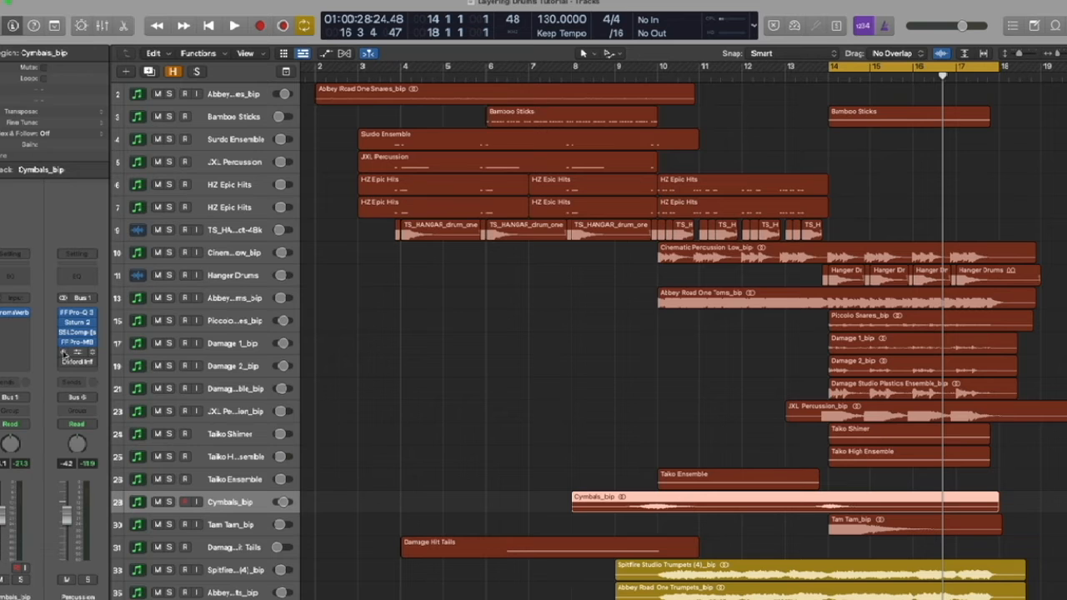
Step: Enable BASSROOM on the Percussion bus, compare looped playback with it bypassed and active, and close its window
click(64, 354)
click(79, 353)
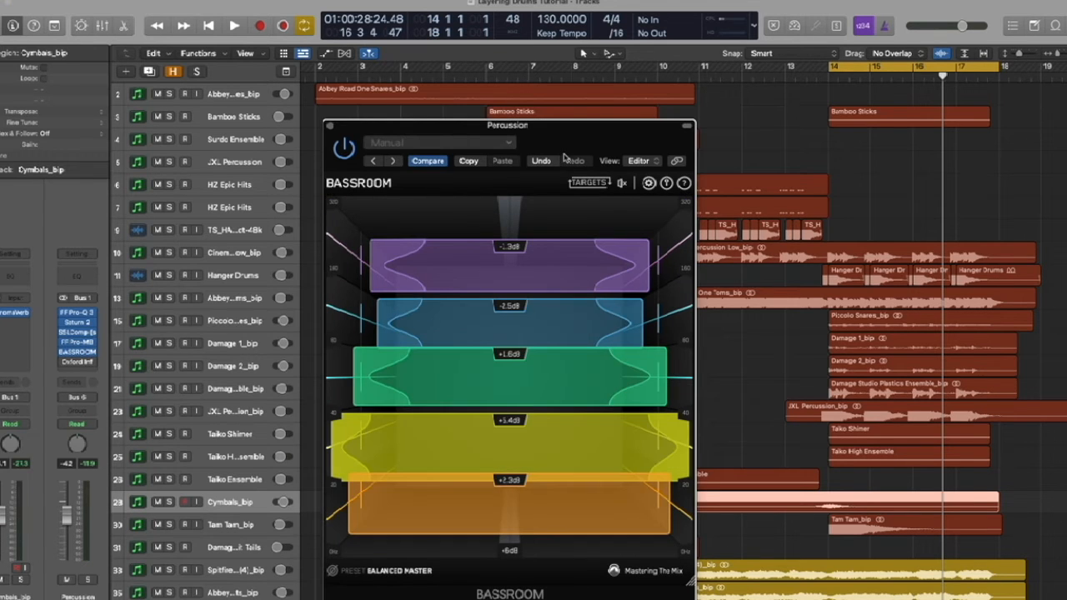
drag(564, 159, 601, 108)
click(596, 377)
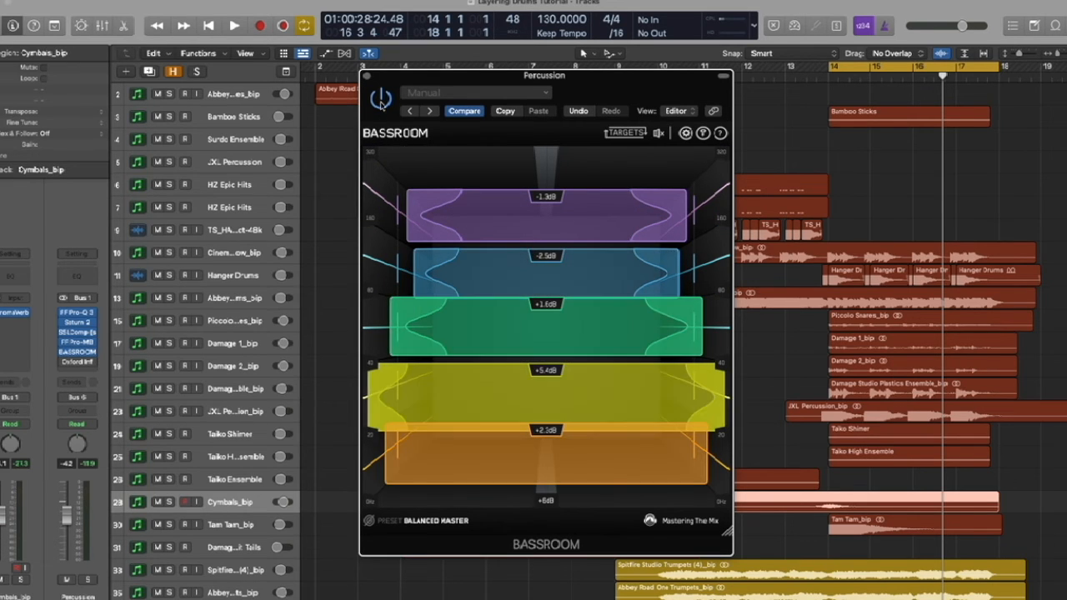
key(space)
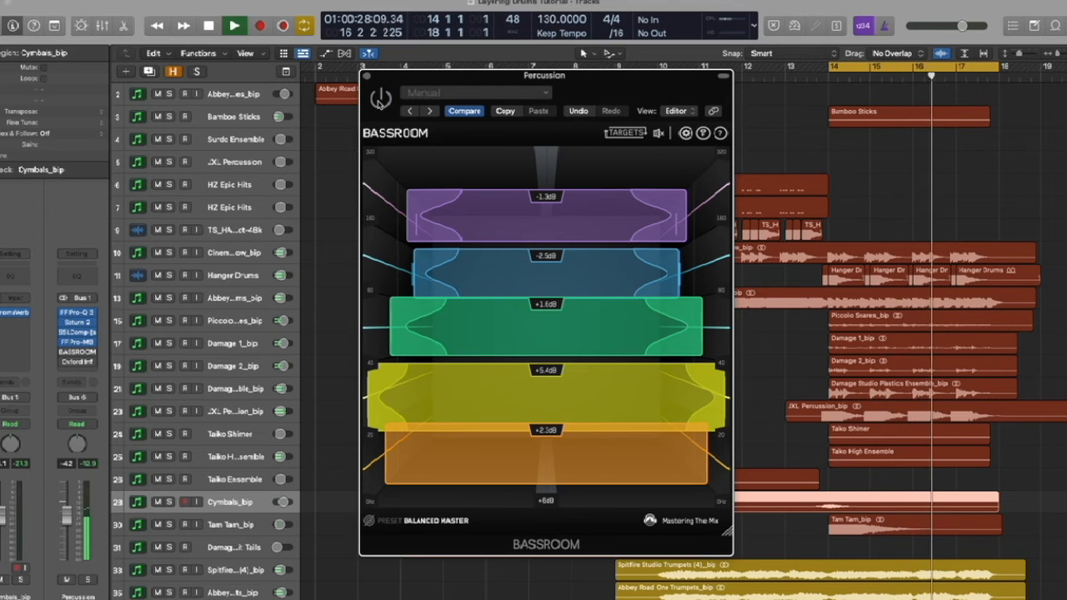
key(space)
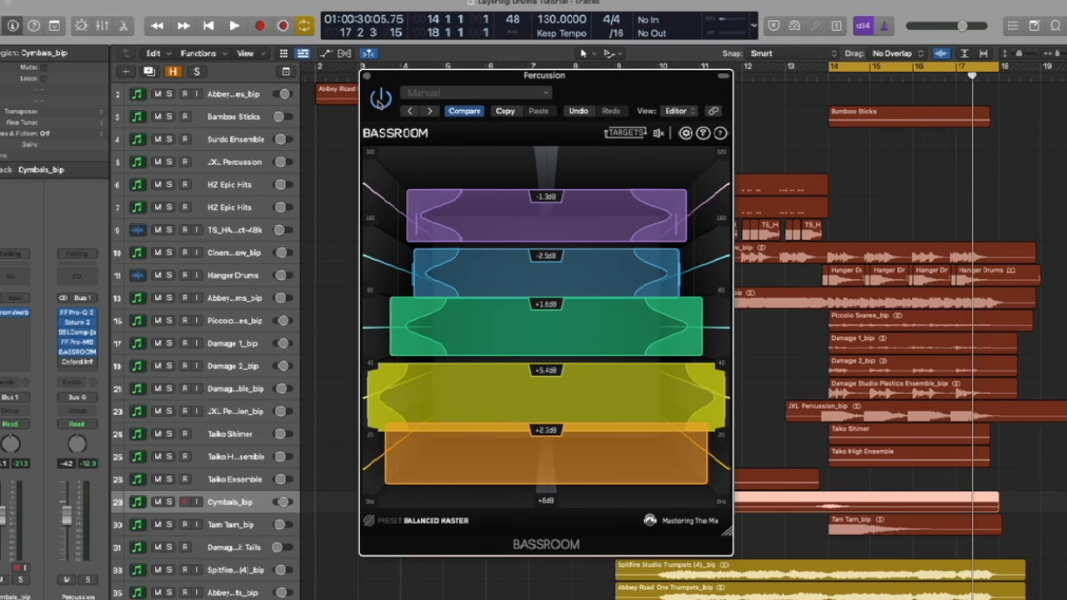
click(365, 76)
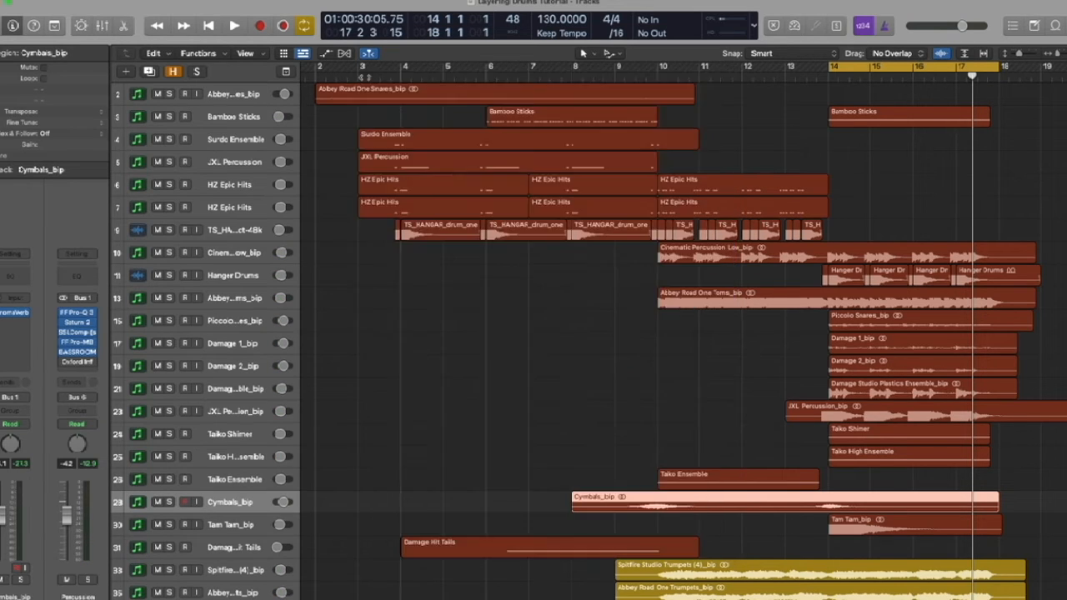
Step: Enable Oxford Inflator on the Percussion bus, compare looped playback with its effect out and in, and close its window
click(65, 365)
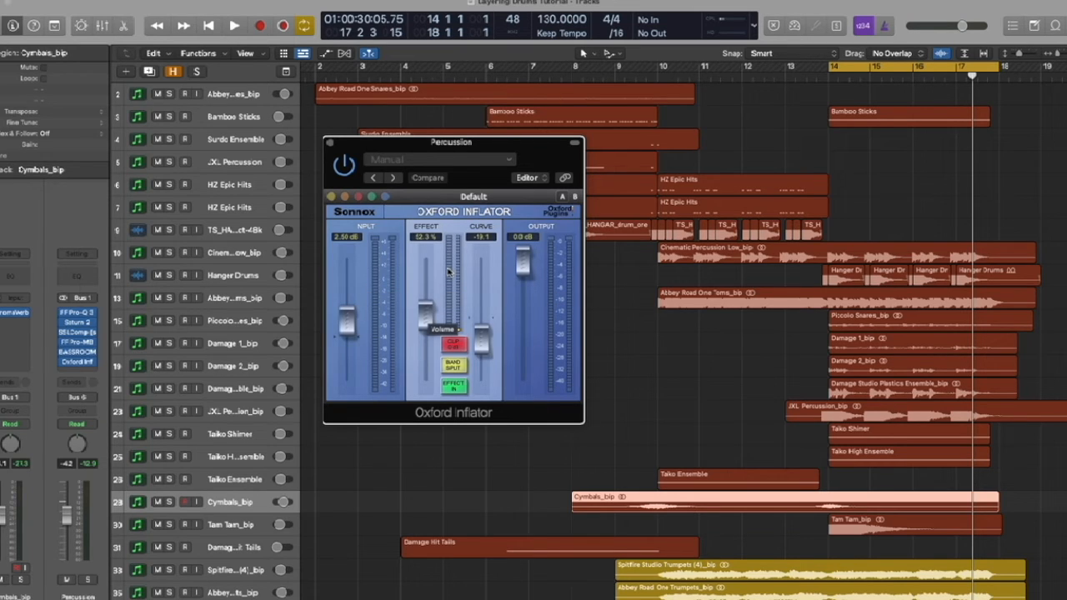
click(455, 382)
key(space)
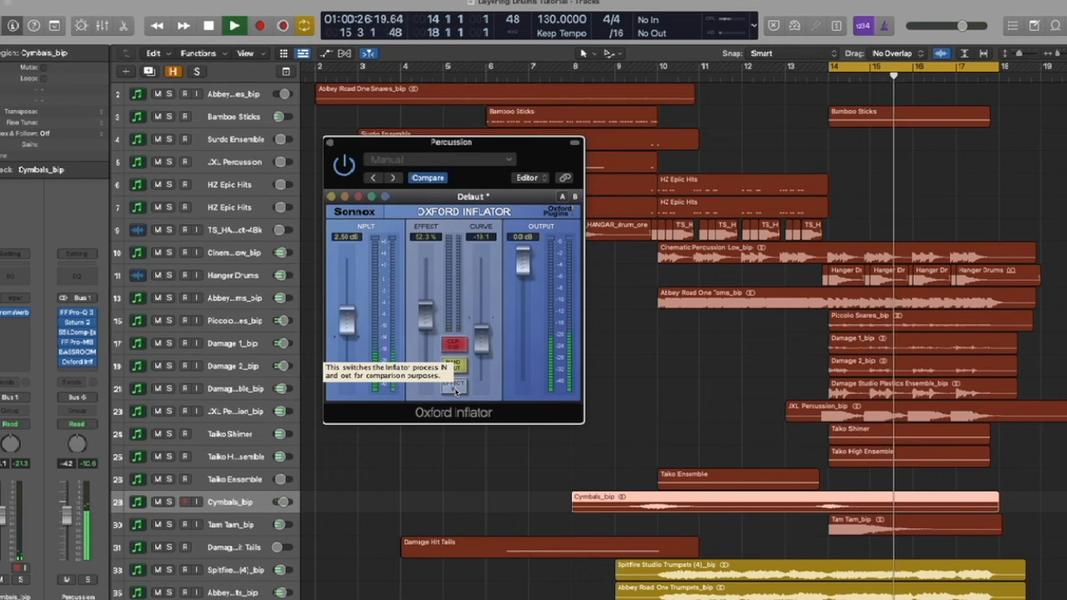
click(455, 386)
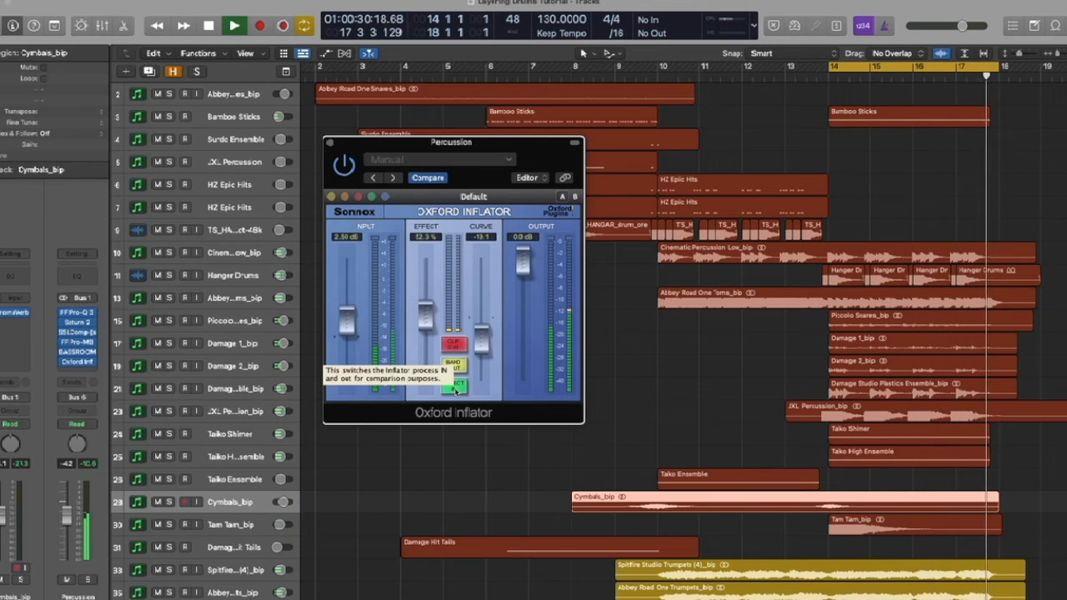
click(456, 387)
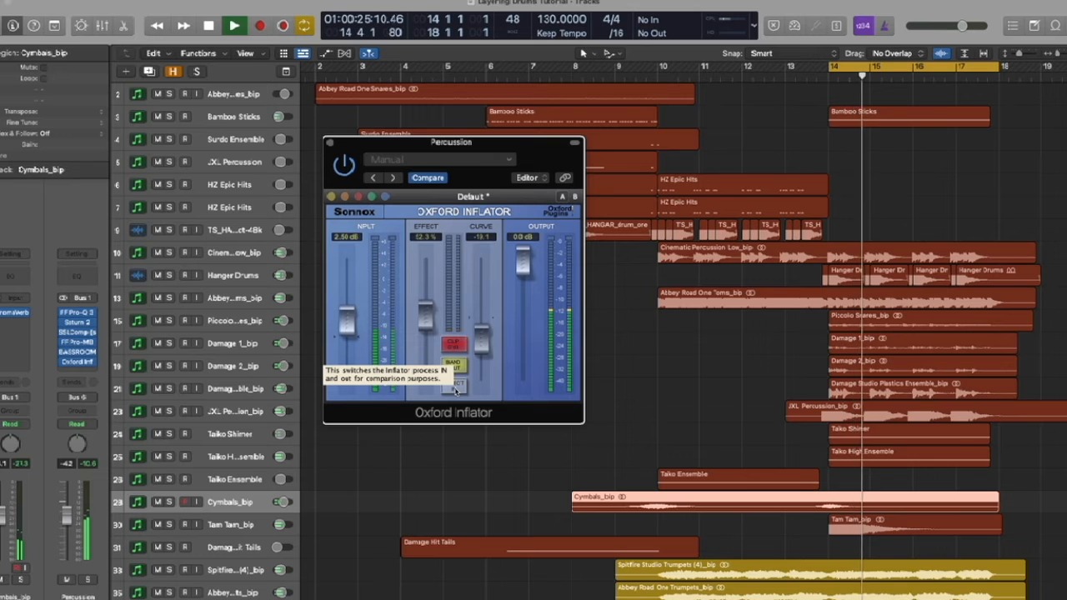
click(455, 387)
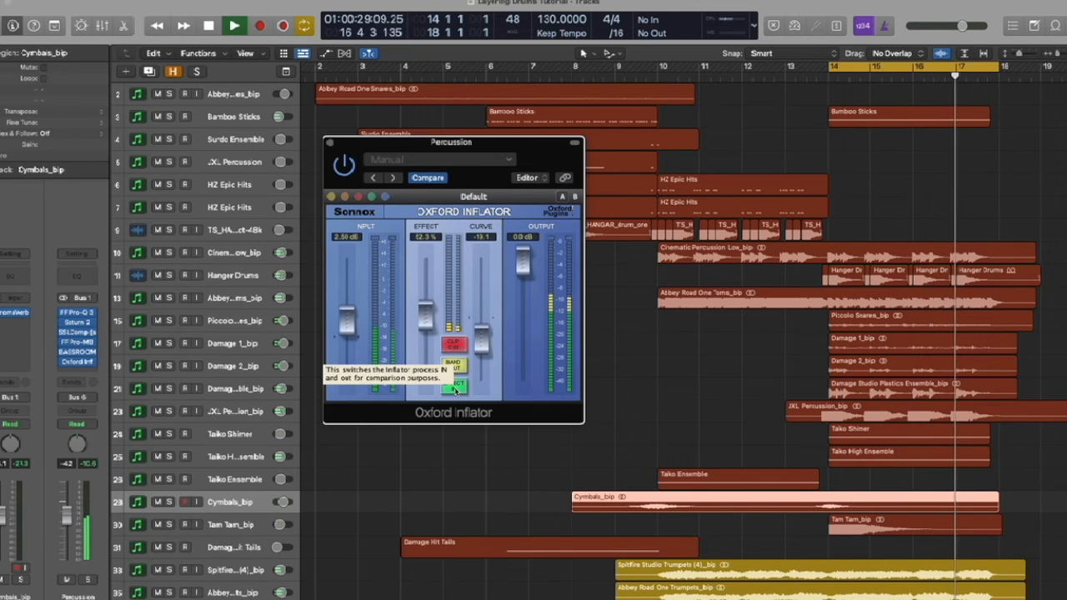
key(space)
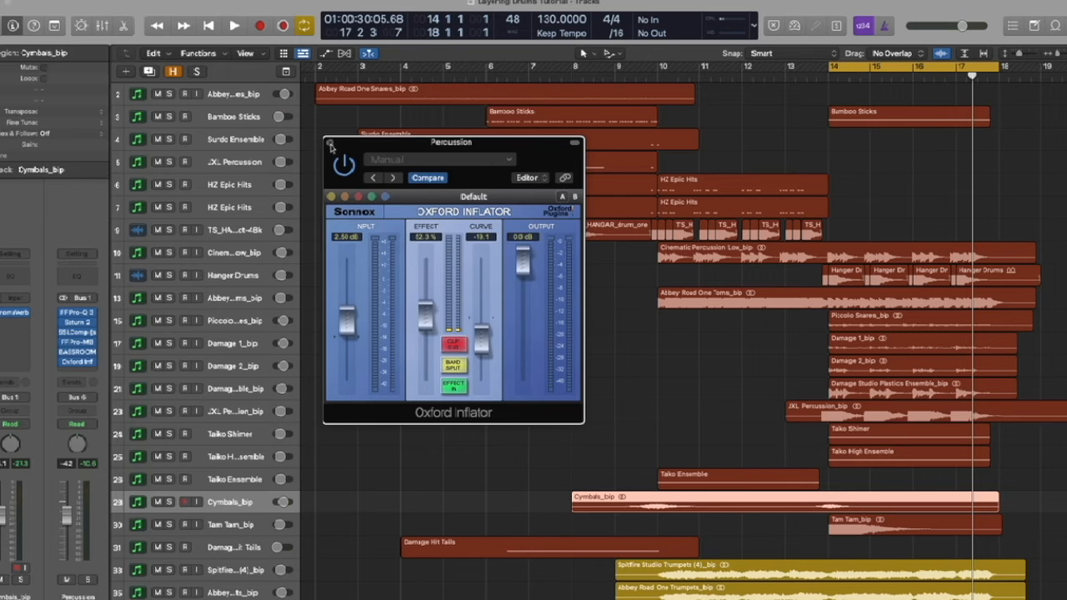
click(330, 144)
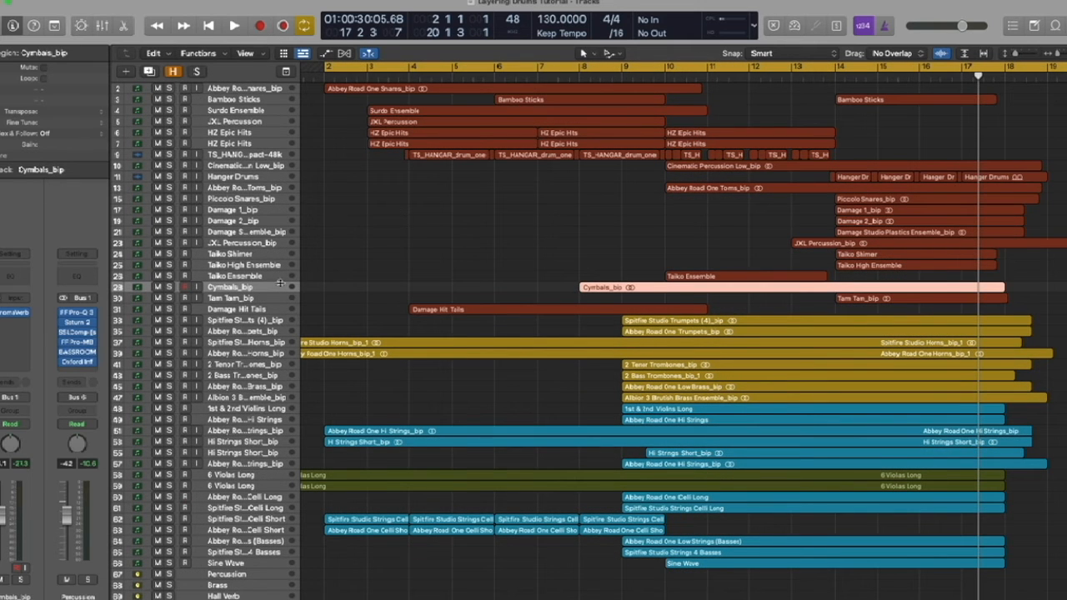
Step: Compare playback of the soloed percussion over the whole cue with all six Percussion bus inserts bypassed and re-enabled
drag(65, 315, 66, 360)
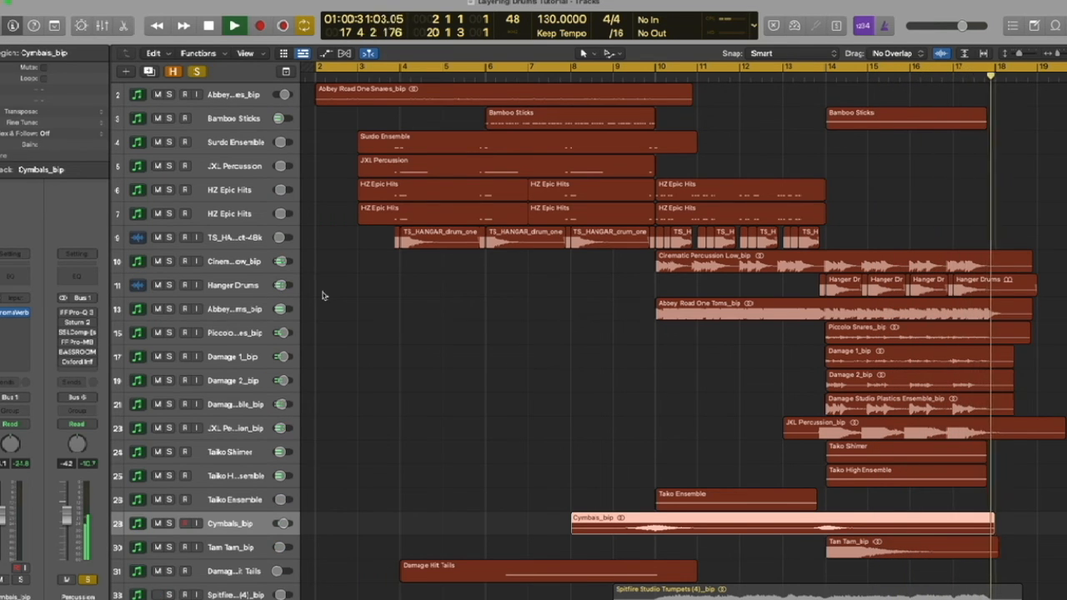
key(space)
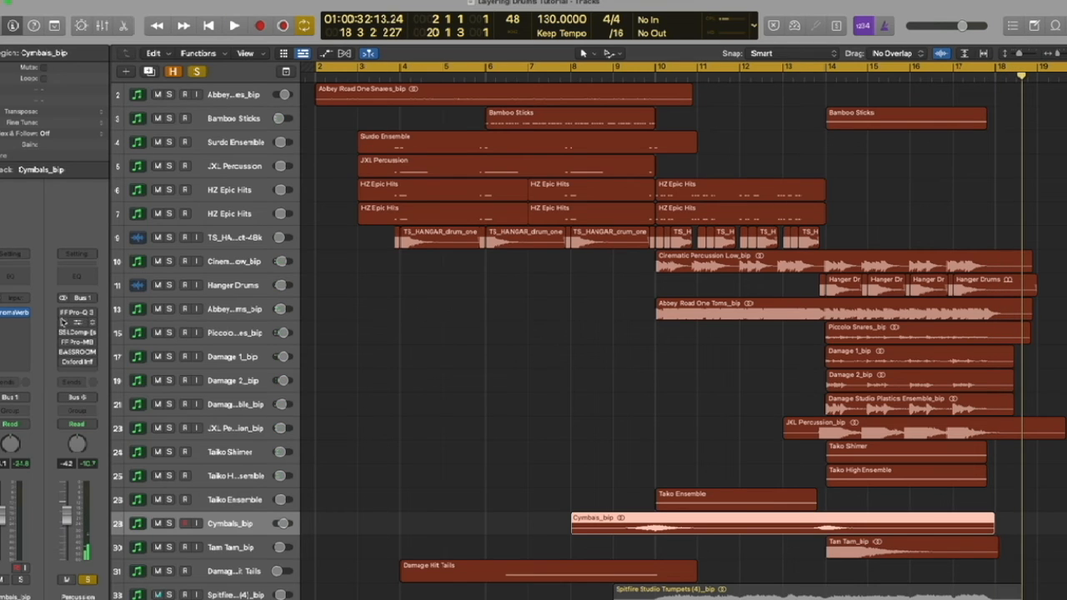
drag(63, 315, 62, 355)
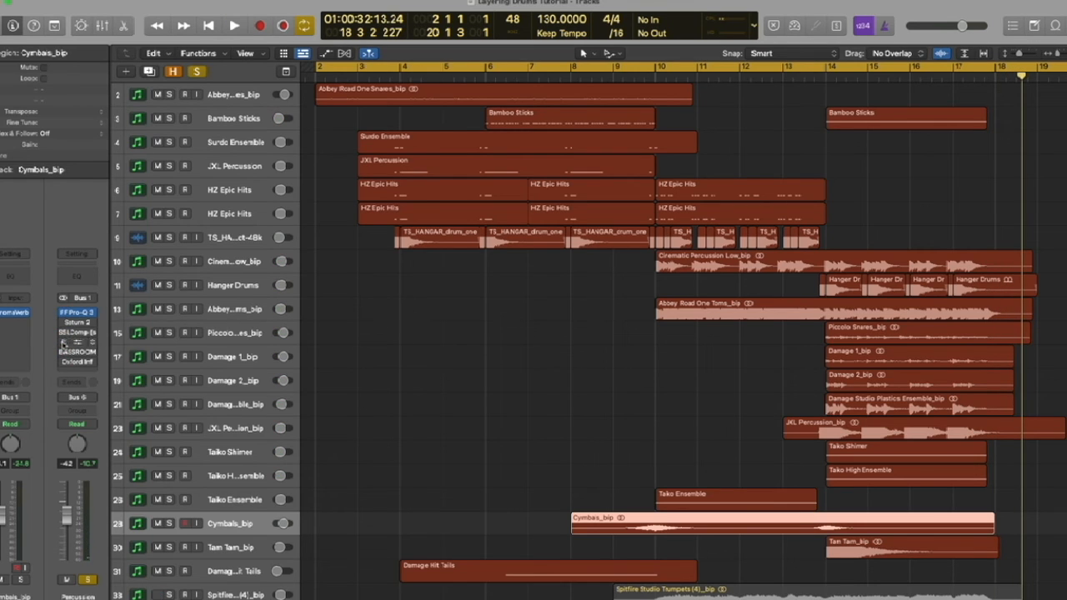
key(Return)
key(space)
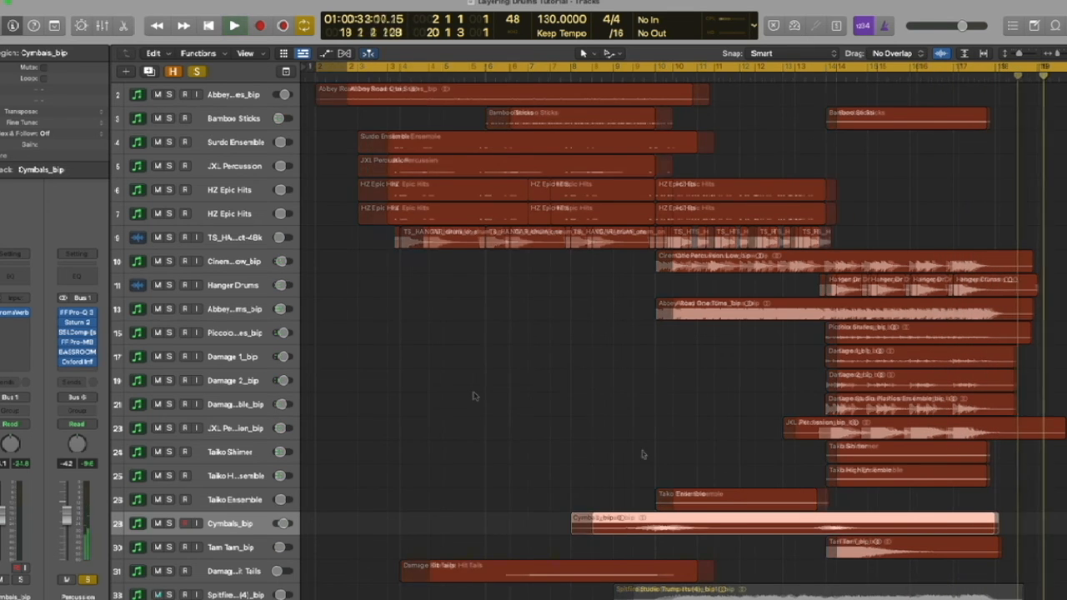
scroll(643, 454, down, 3)
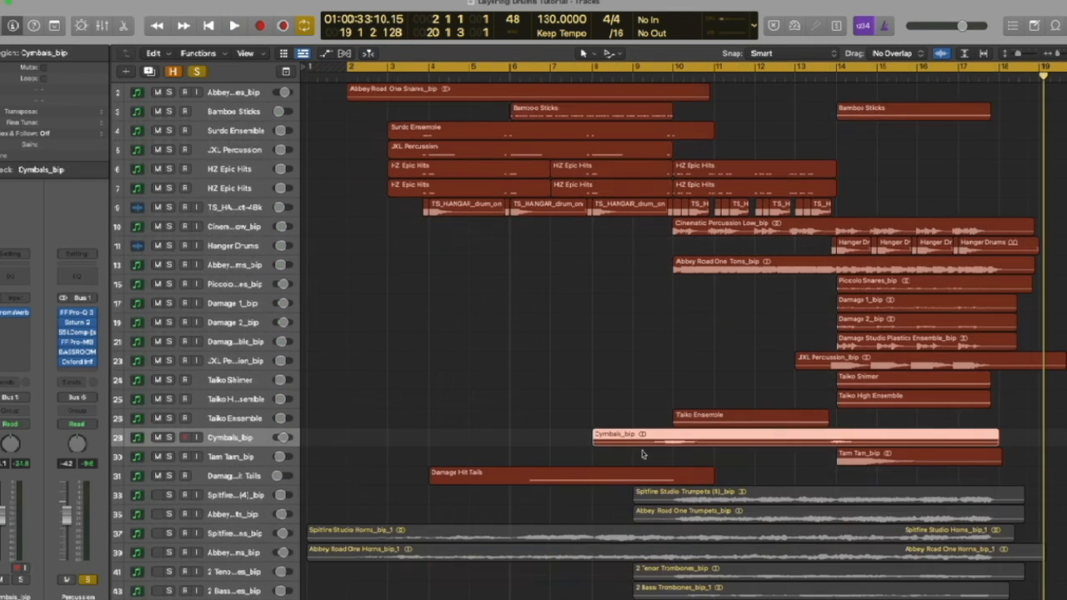
scroll(643, 455, up, 3)
scroll(644, 455, up, 4)
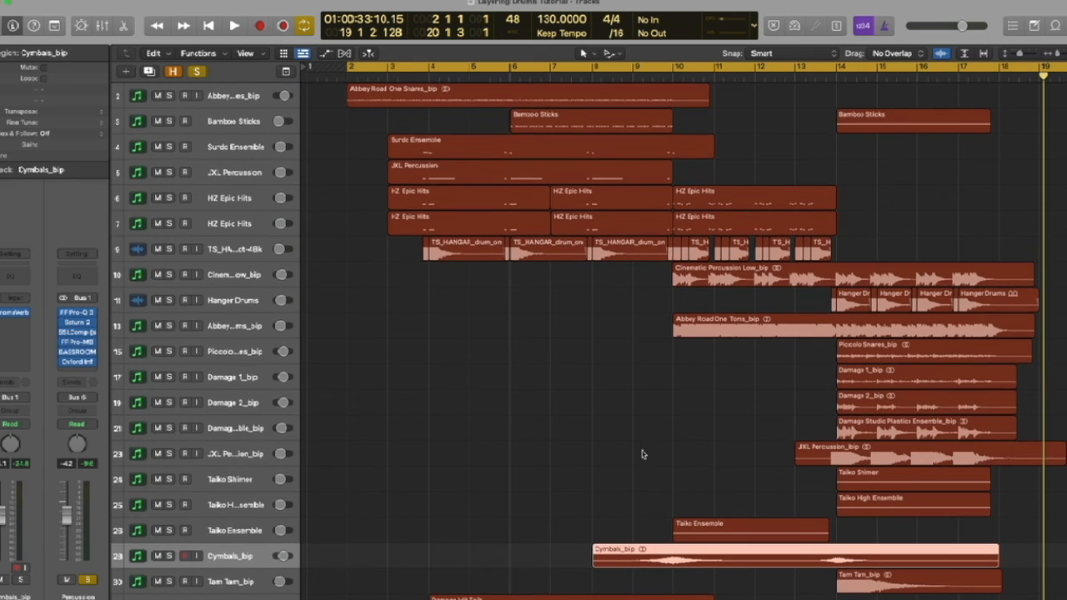
scroll(559, 429, down, 1)
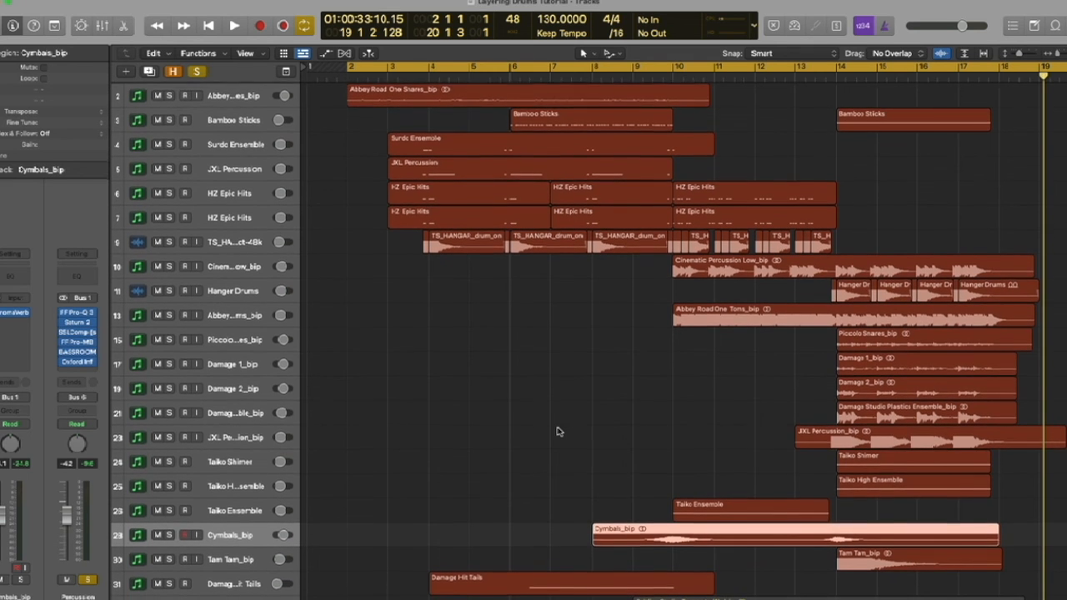
Step: Turn off the Percussion bus solo and review the percussion tracks alongside the brass and string tracks of the full arrangement
ctrl+alt+click(559, 430)
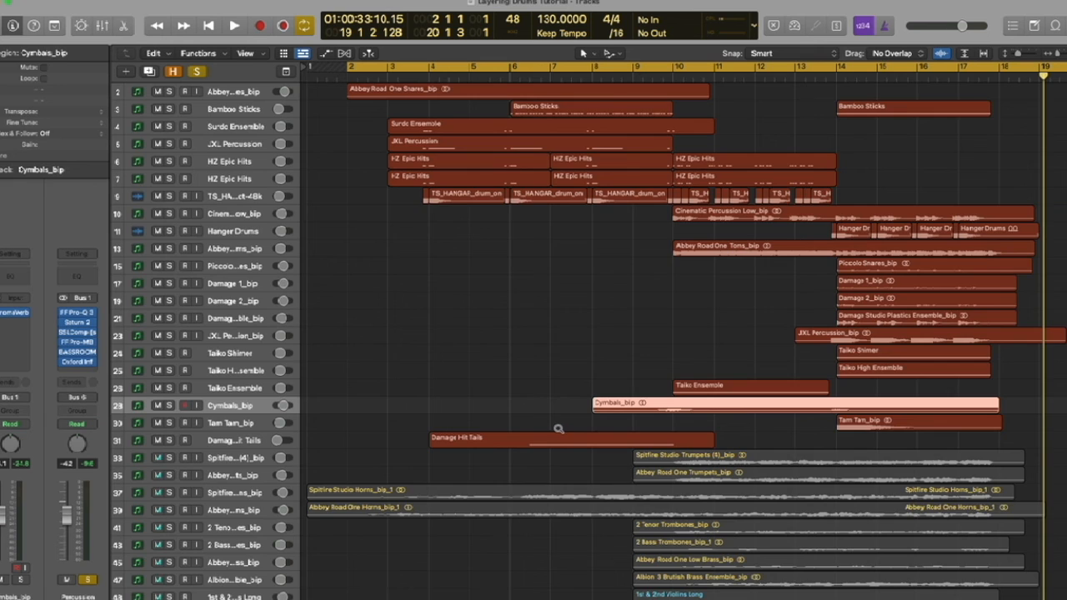
scroll(379, 256, down, 8)
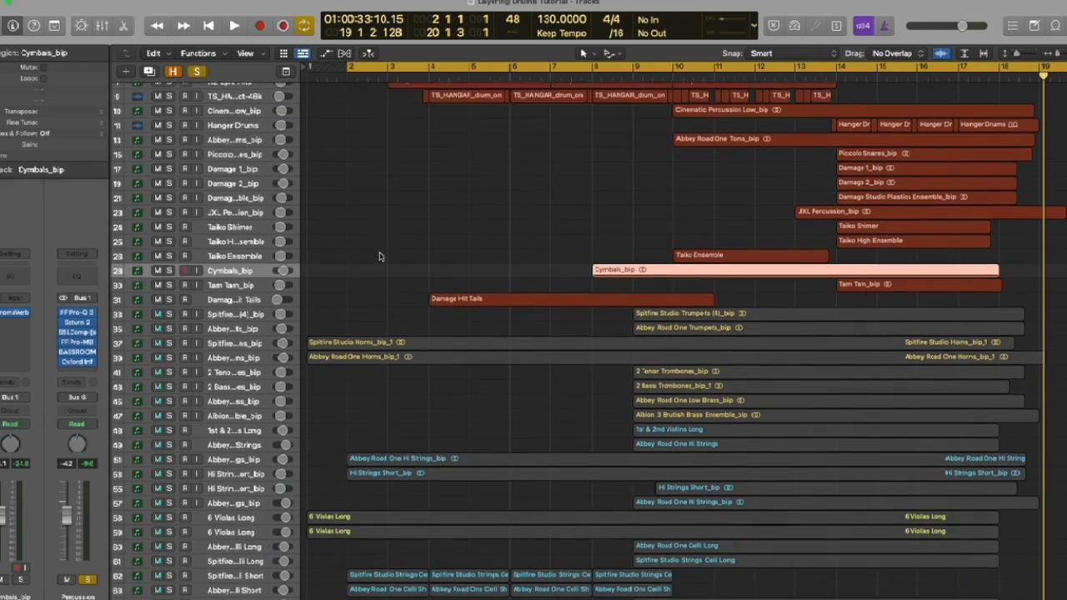
scroll(486, 278, up, 2)
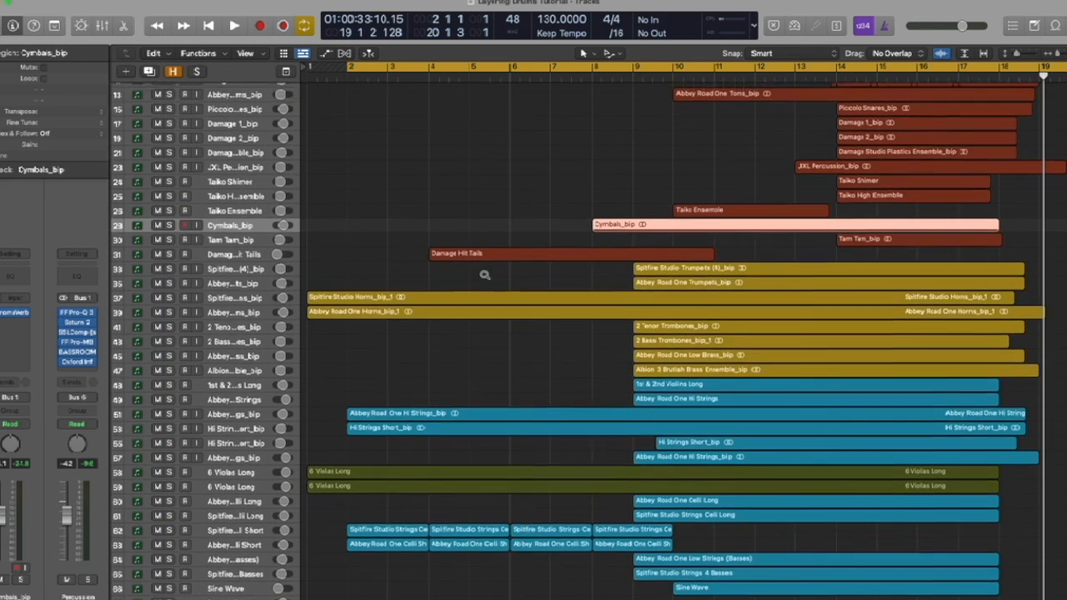
scroll(485, 274, down, 2)
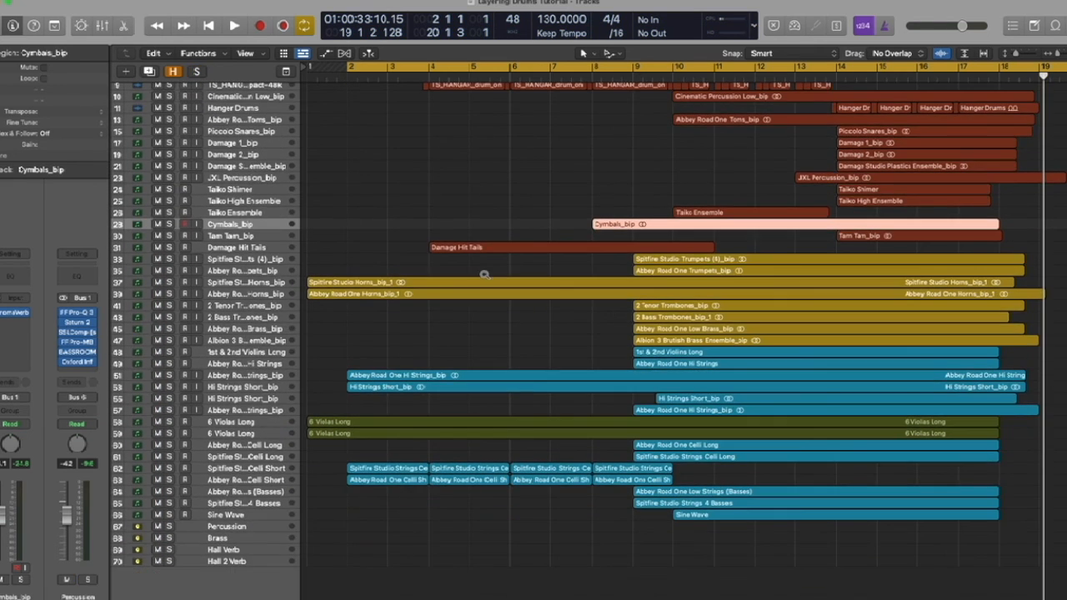
ctrl+alt+click(415, 339)
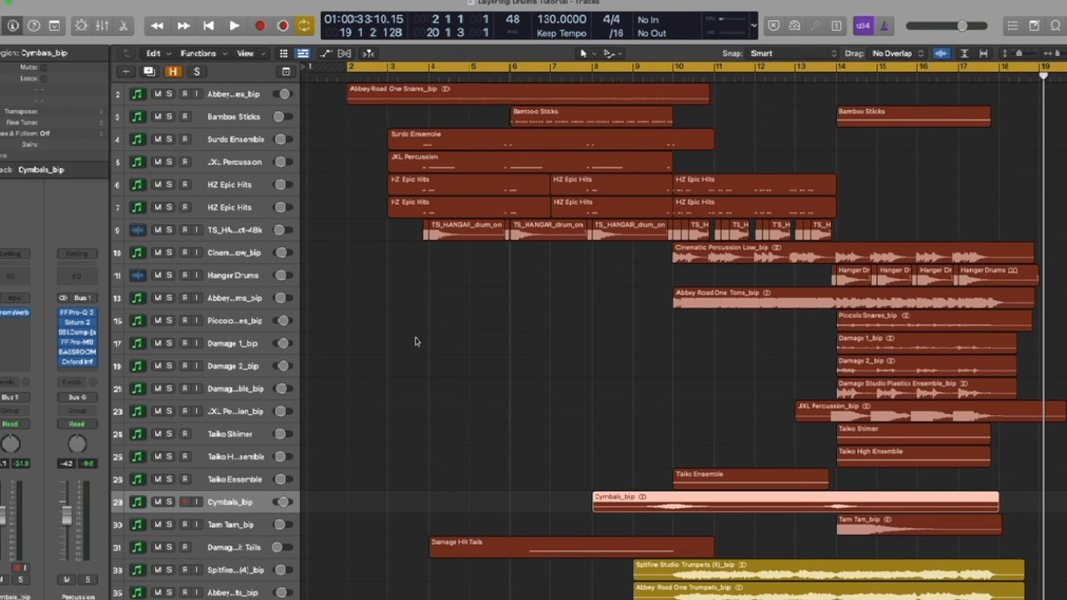